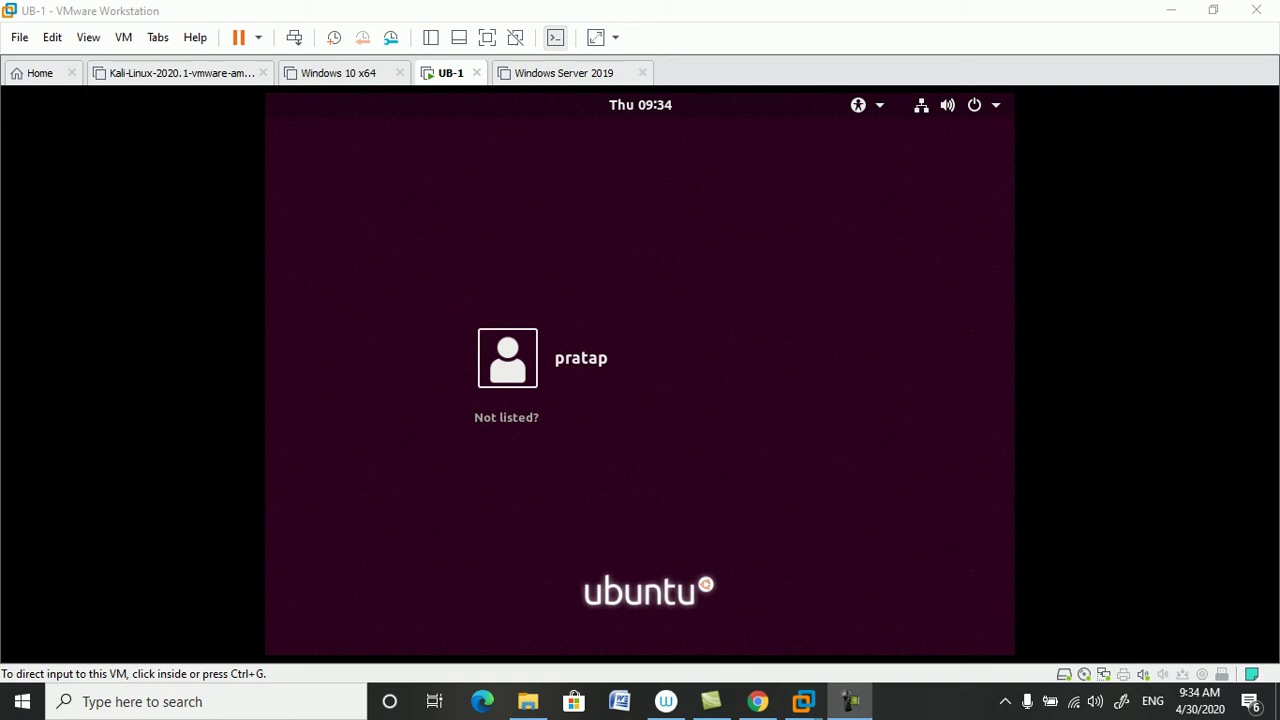
Sign in to the Ubuntu guest with the listed user account by entering the account password.
click(545, 358)
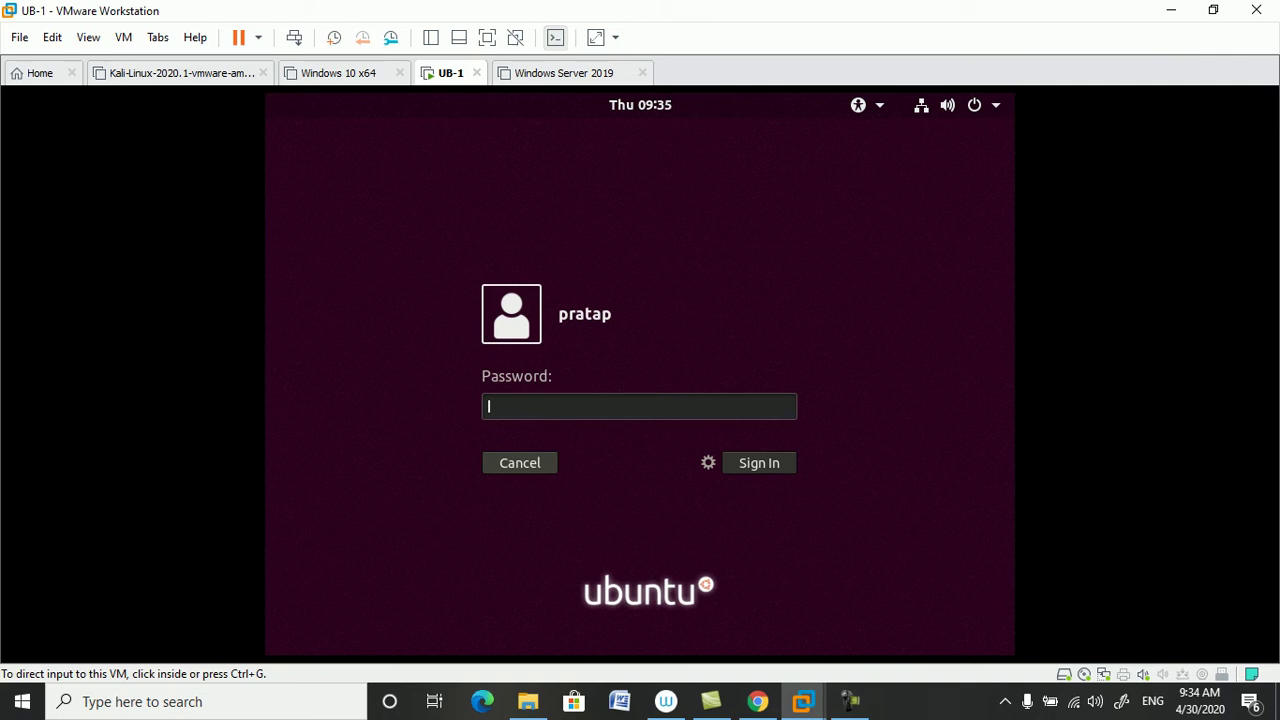
key(ctrl+g)
text(*********)
key(Return)
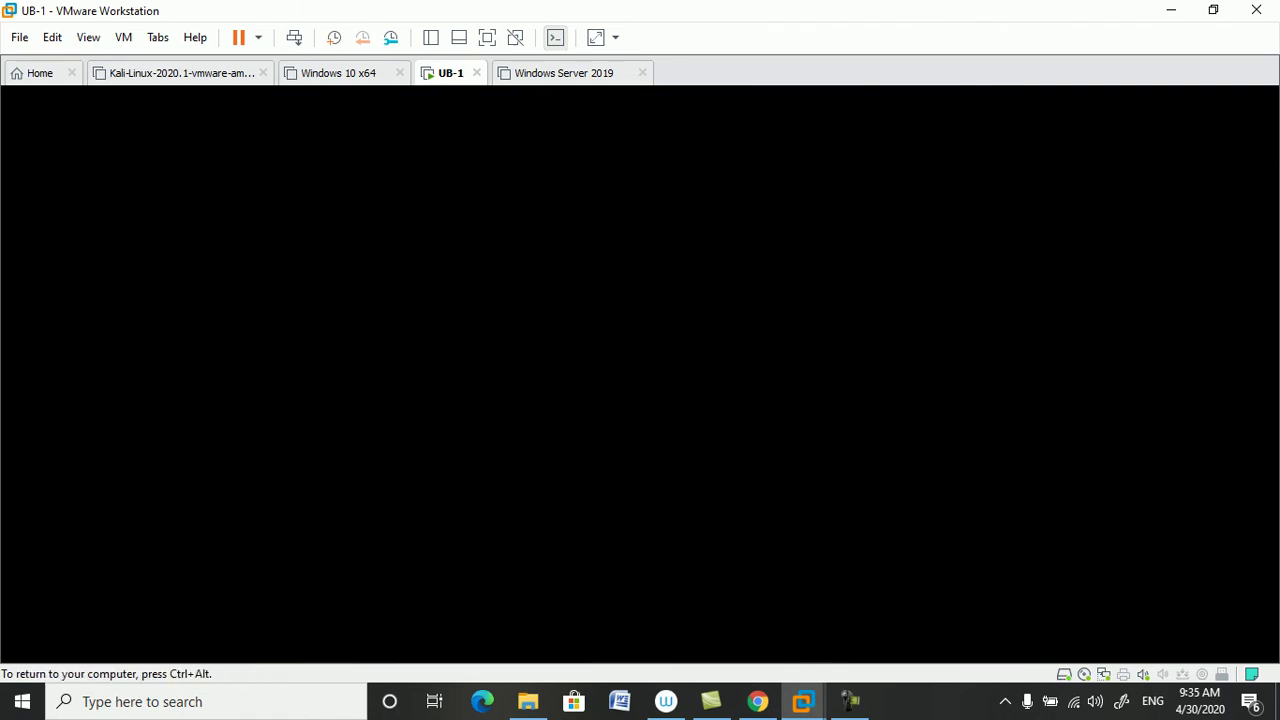
Look over the Windows Server 2019 and Windows 10 x64 virtual machines and return to the UB-1 guest desktop.
key(ctrl+alt)
key(ctrl+Tab)
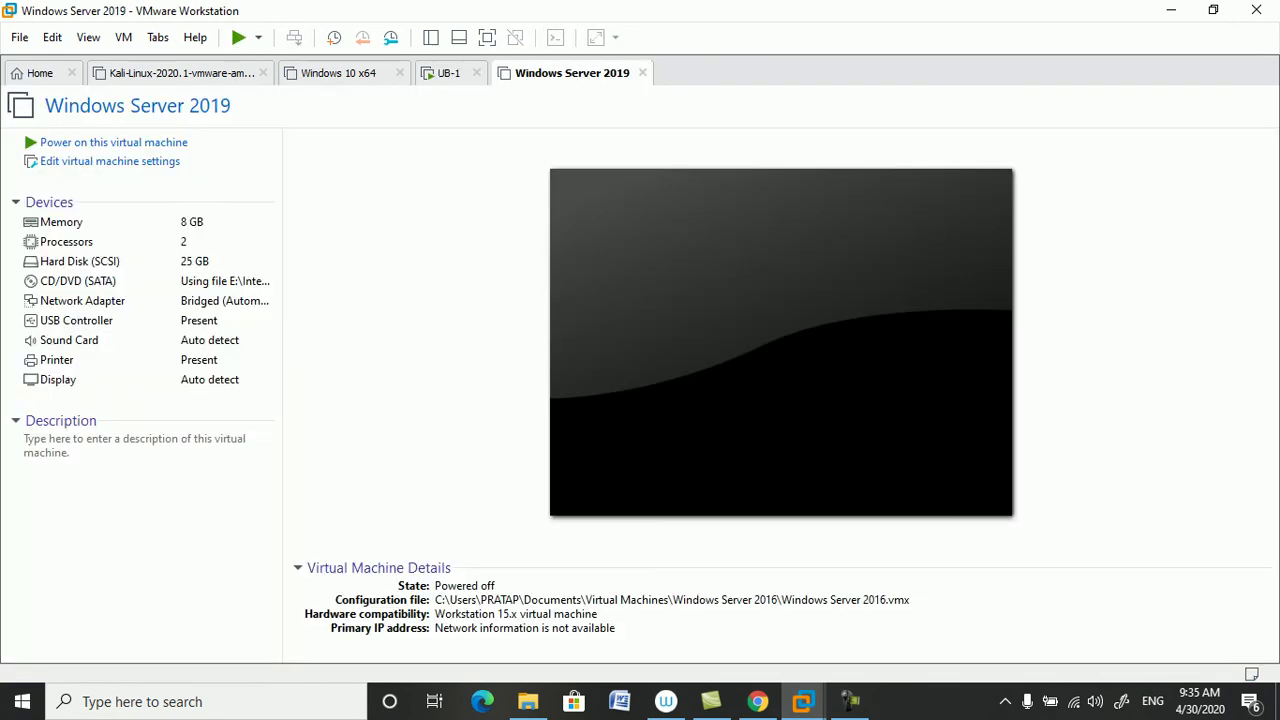
right_click(550, 72)
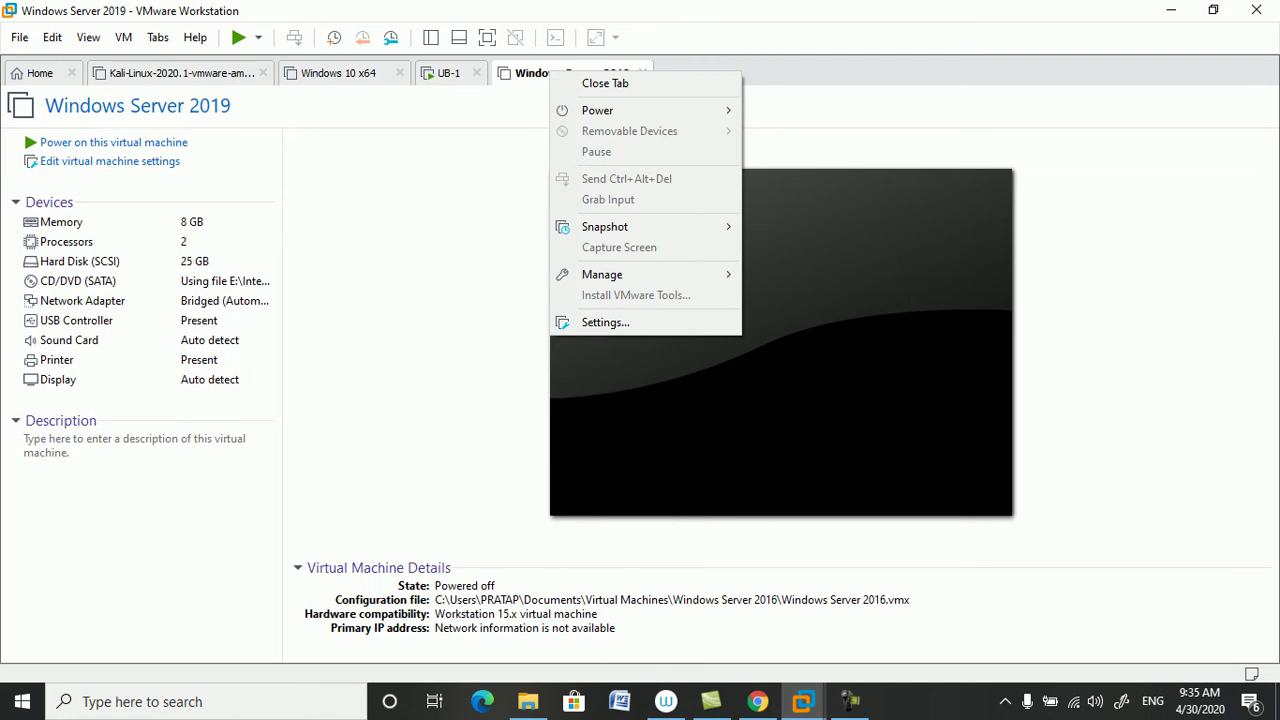
key(Escape)
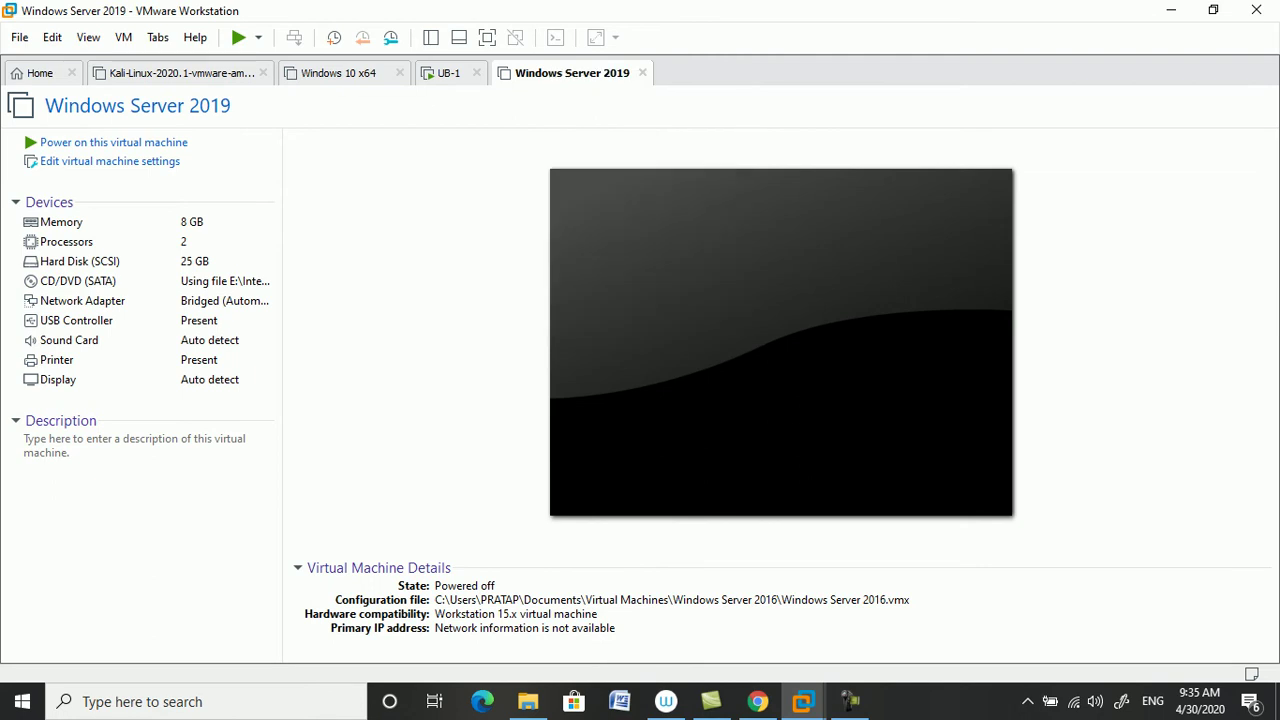
click(340, 73)
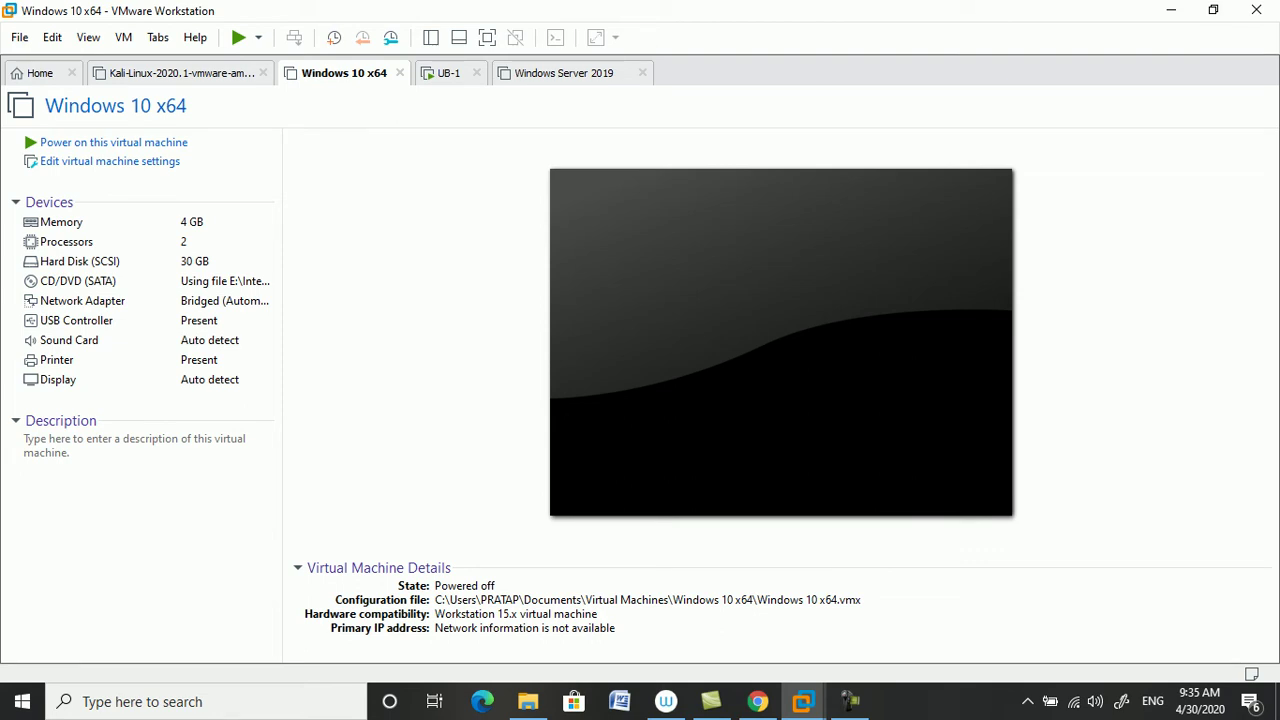
click(449, 73)
click(600, 350)
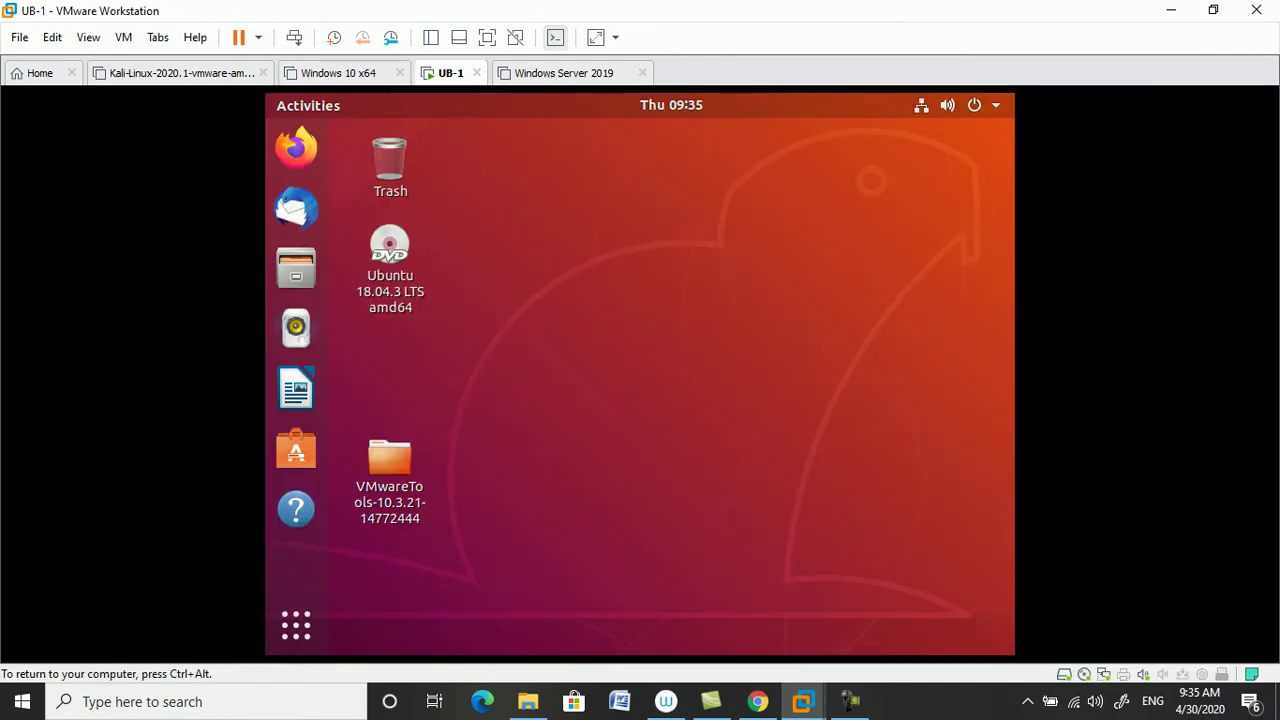
key(ctrl+alt)
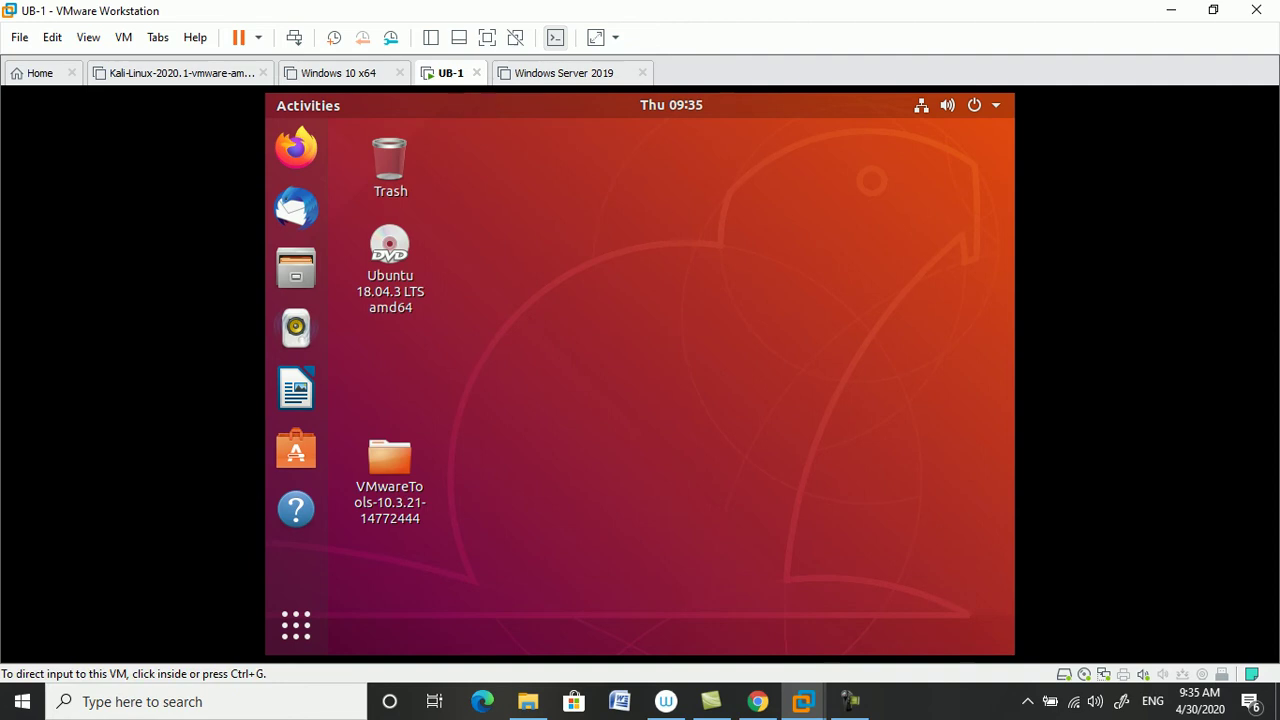
right_click(447, 75)
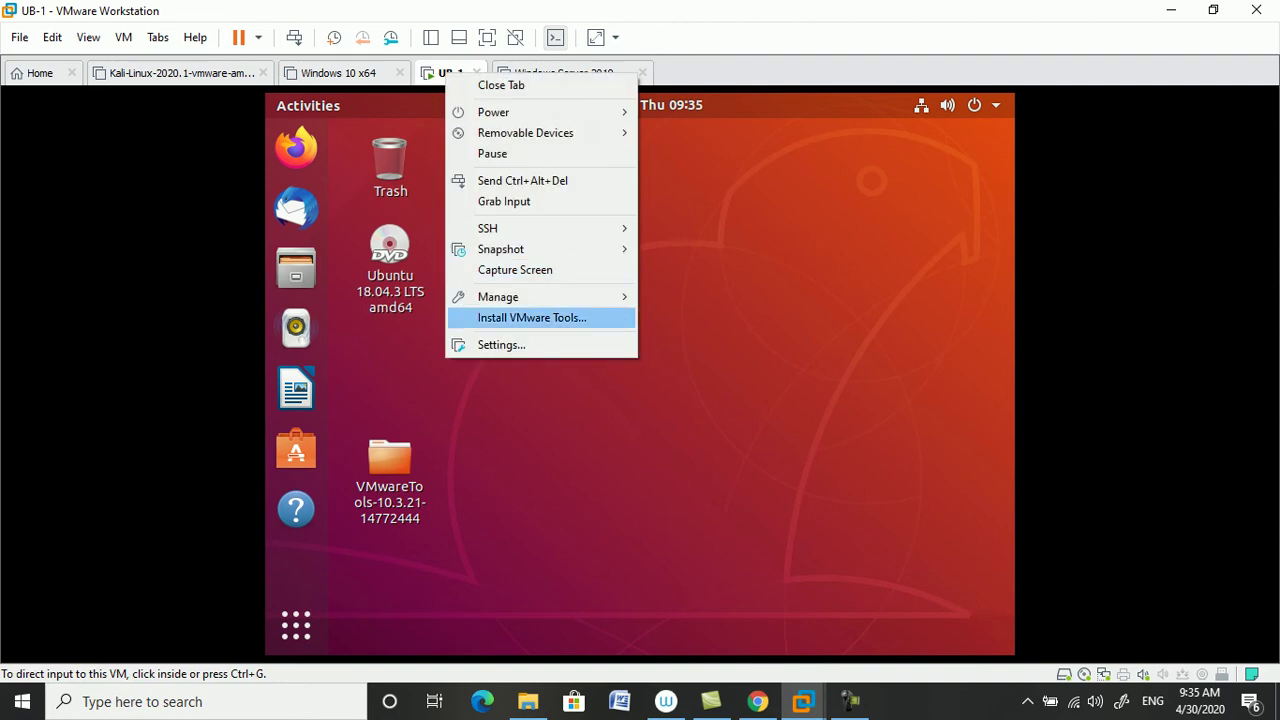
key(Return)
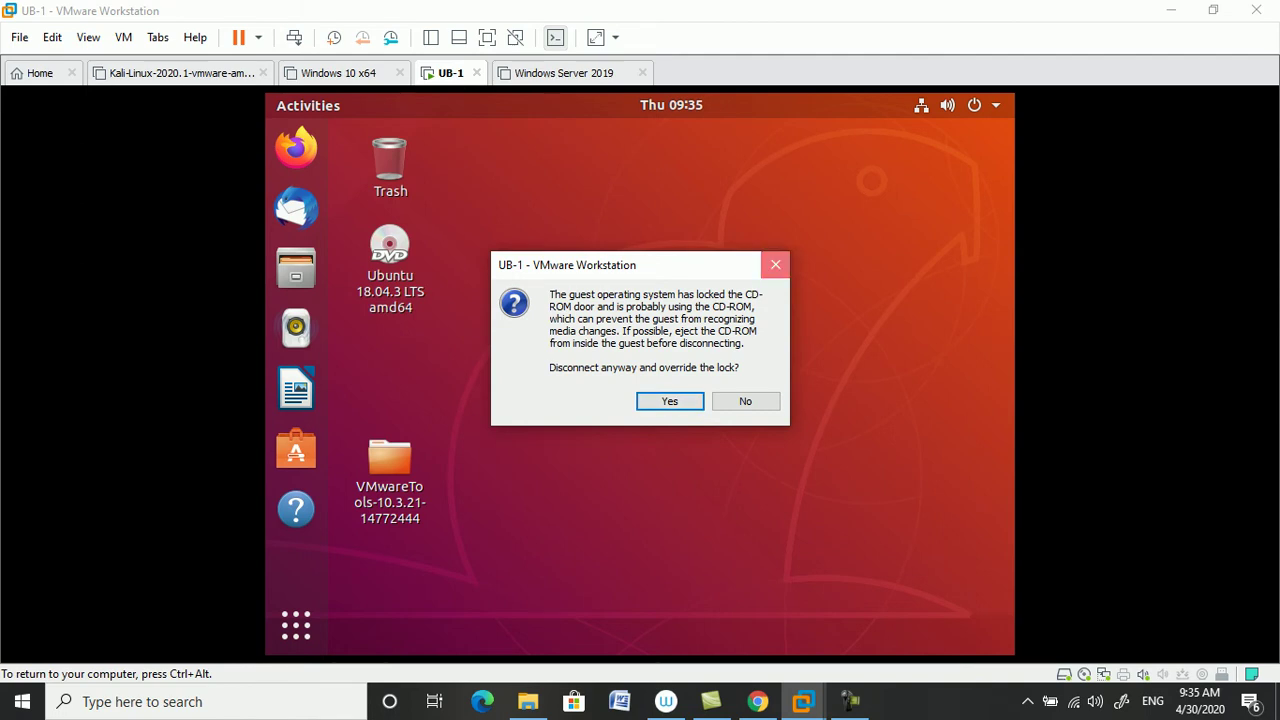
key(Escape)
click(774, 291)
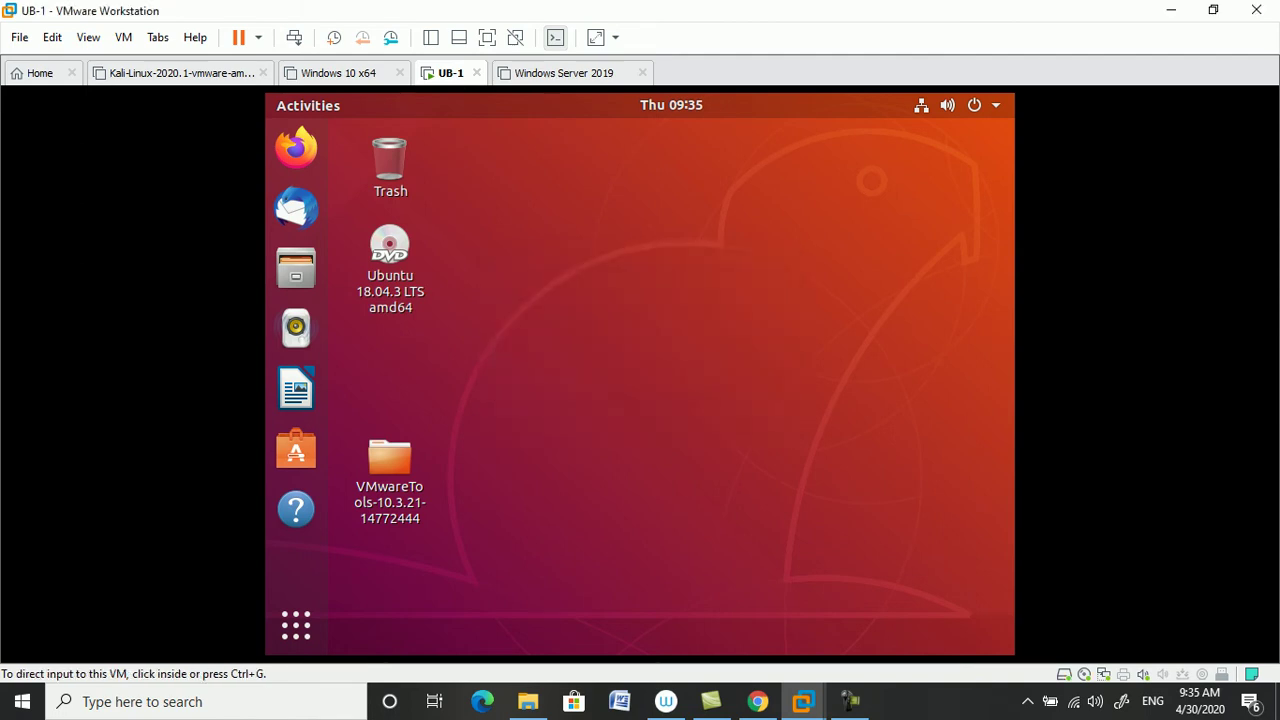
Eject the Ubuntu 18.04.3 LTS amd64 disc from the guest desktop.
click(390, 244)
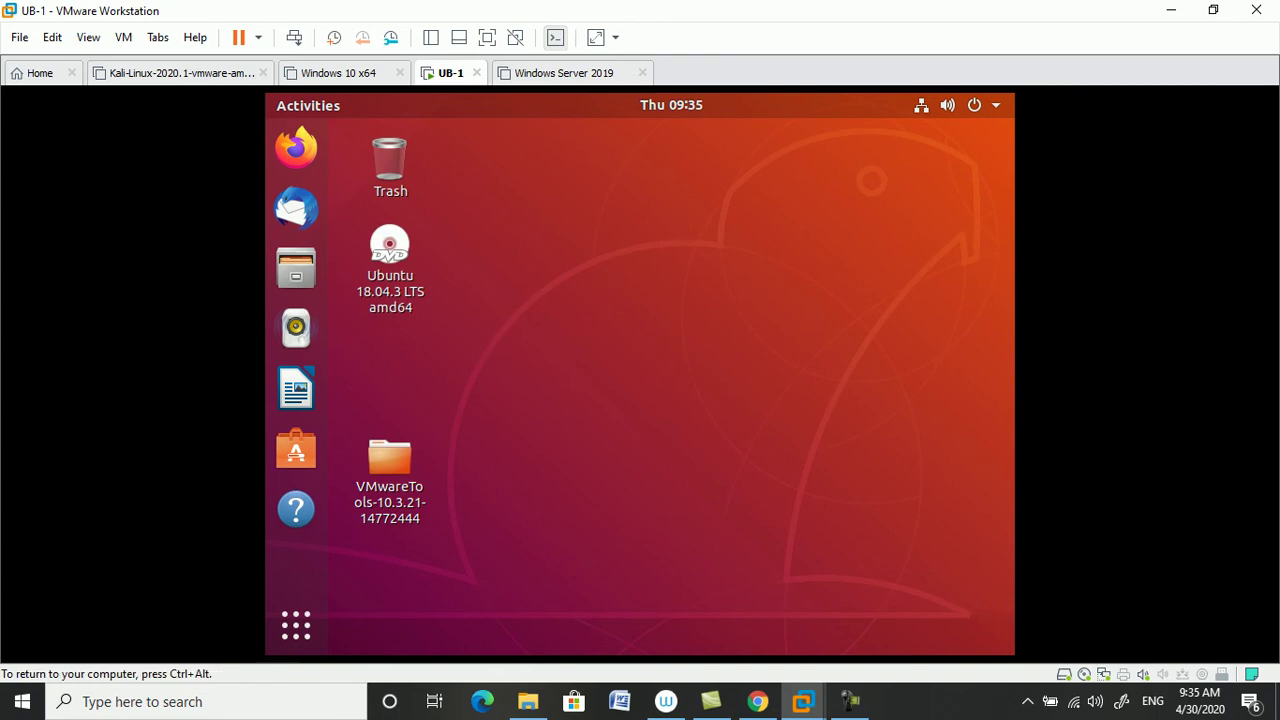
right_click(393, 240)
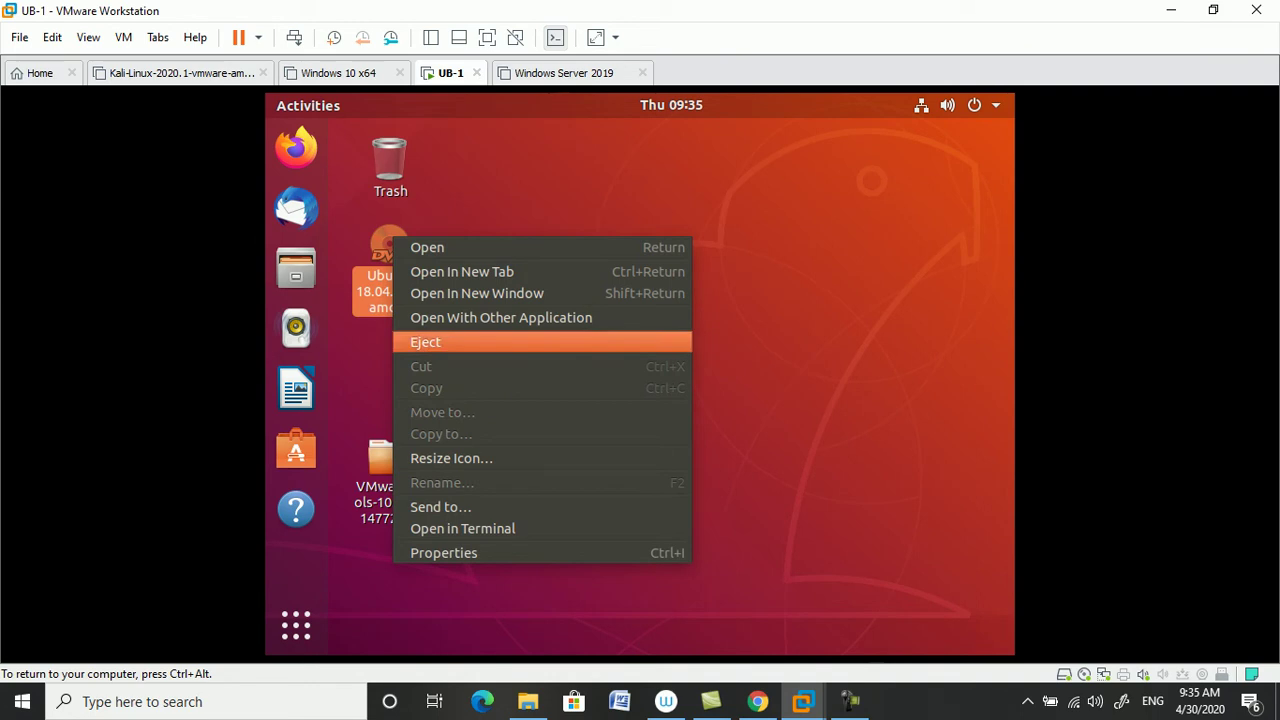
click(425, 342)
Start the VMware Tools installation for UB-1 and open the mounted VMware Tools disc.
right_click(455, 78)
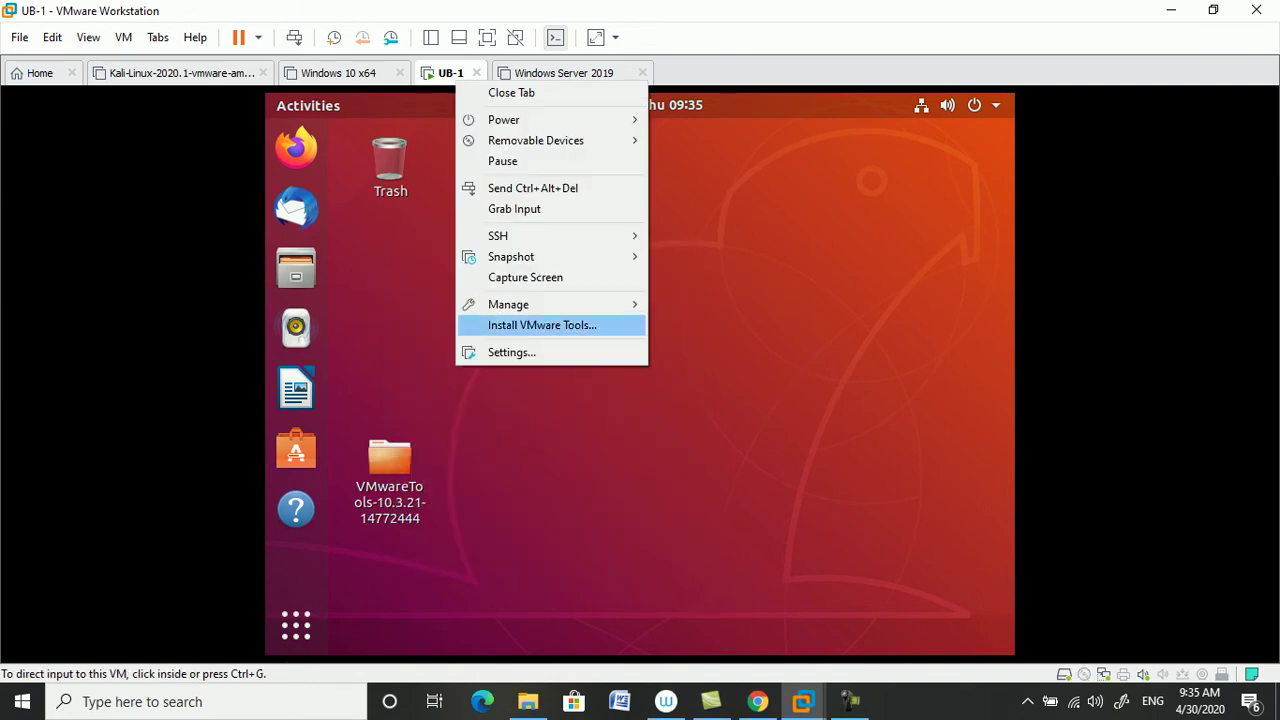
click(542, 325)
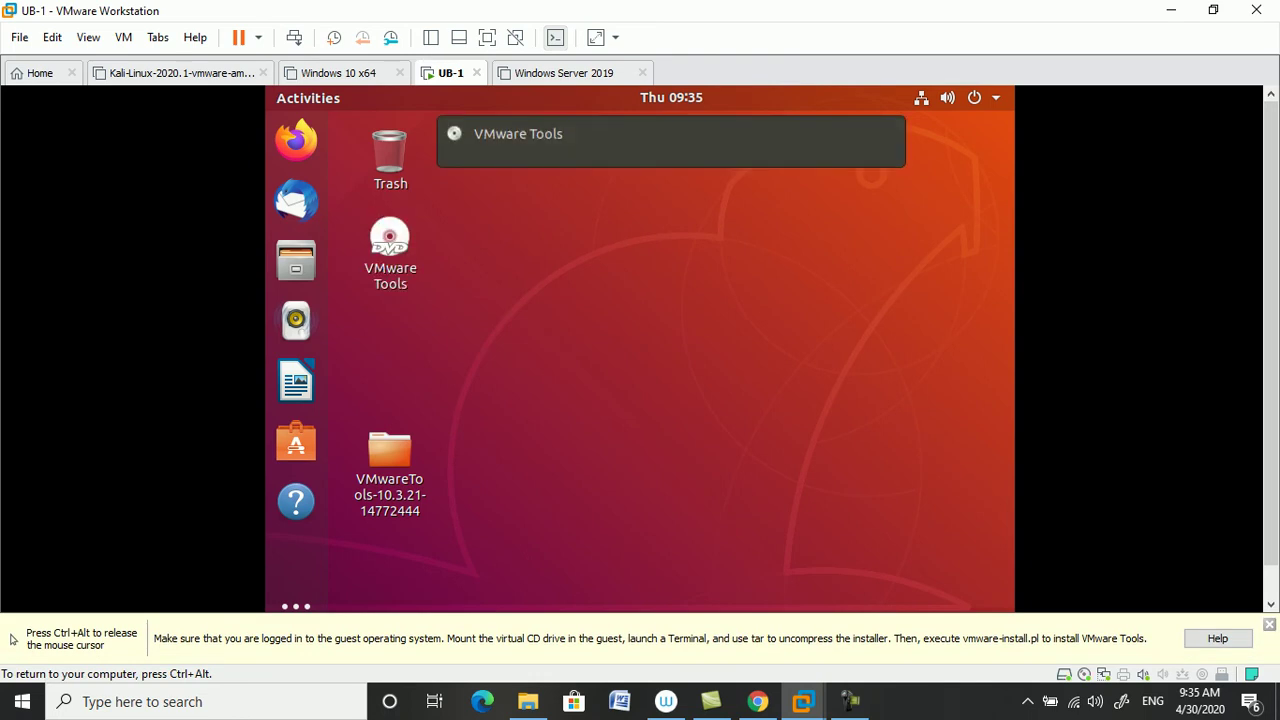
click(390, 240)
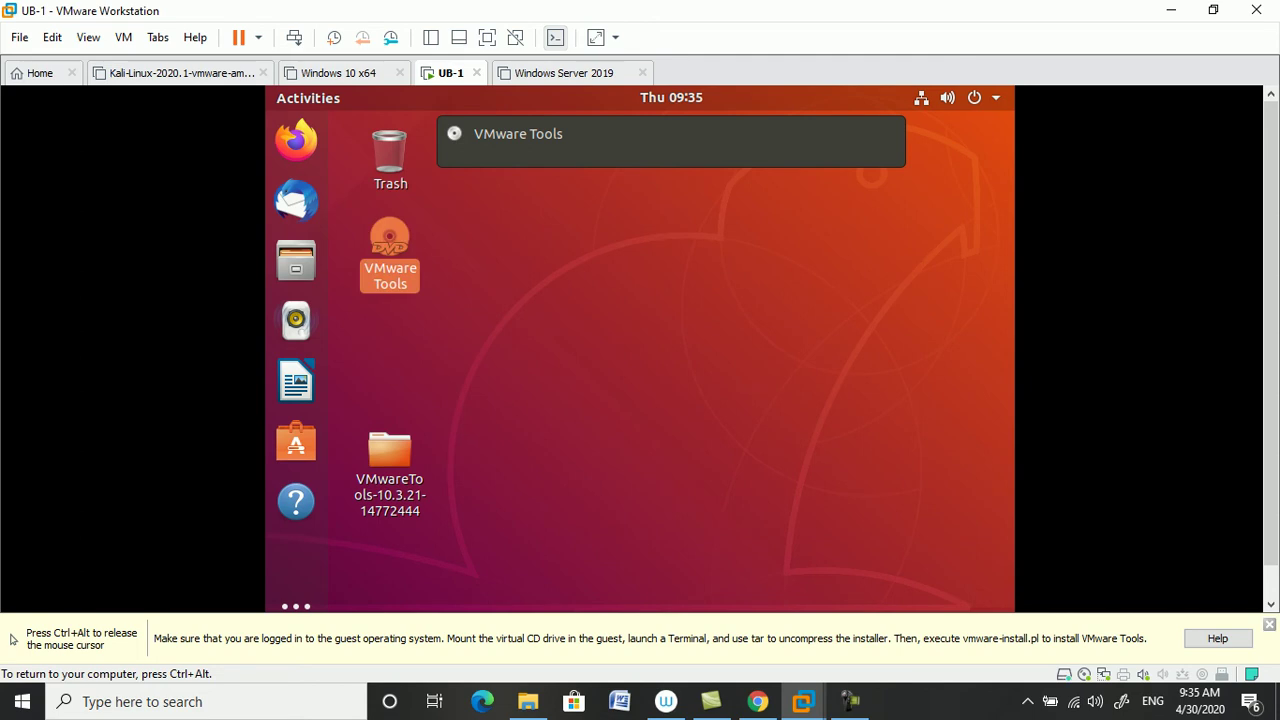
double_click(390, 240)
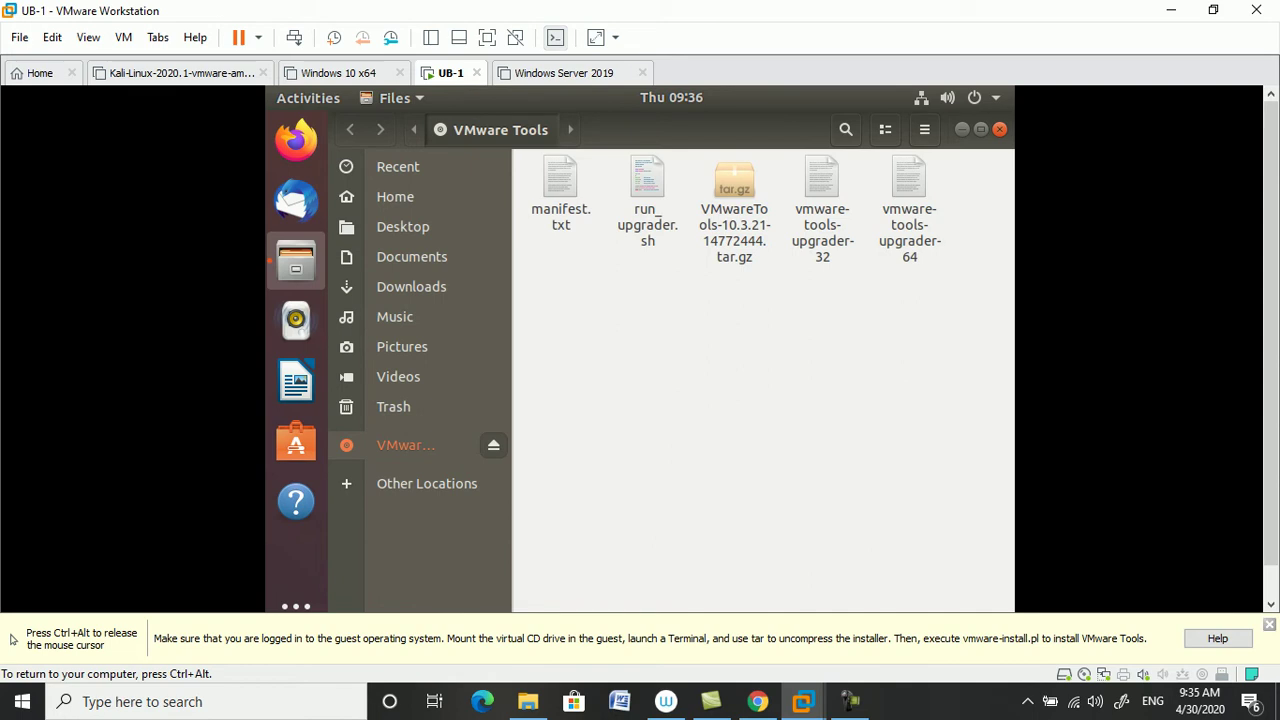
Copy VMwareTools-10.3.21-14772444.tar.gz from the disc to the desktop and place the copy in free space beside the Trash.
click(734, 190)
right_click(734, 185)
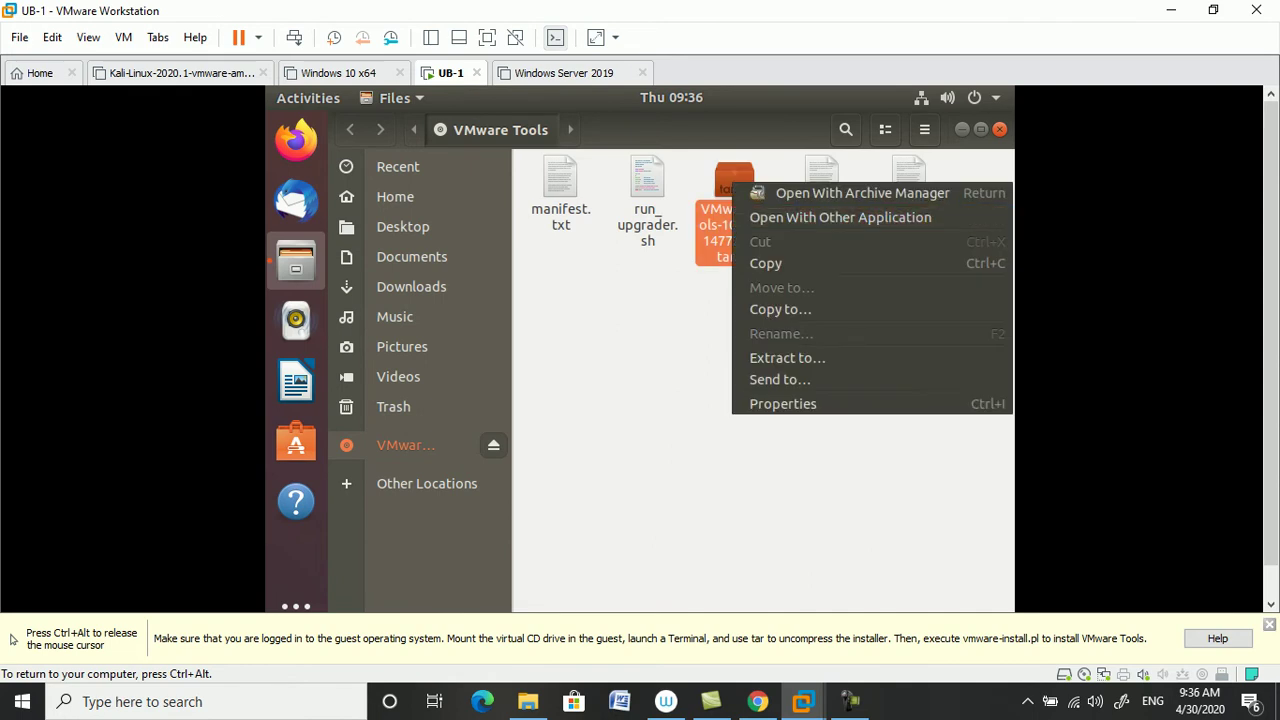
click(790, 264)
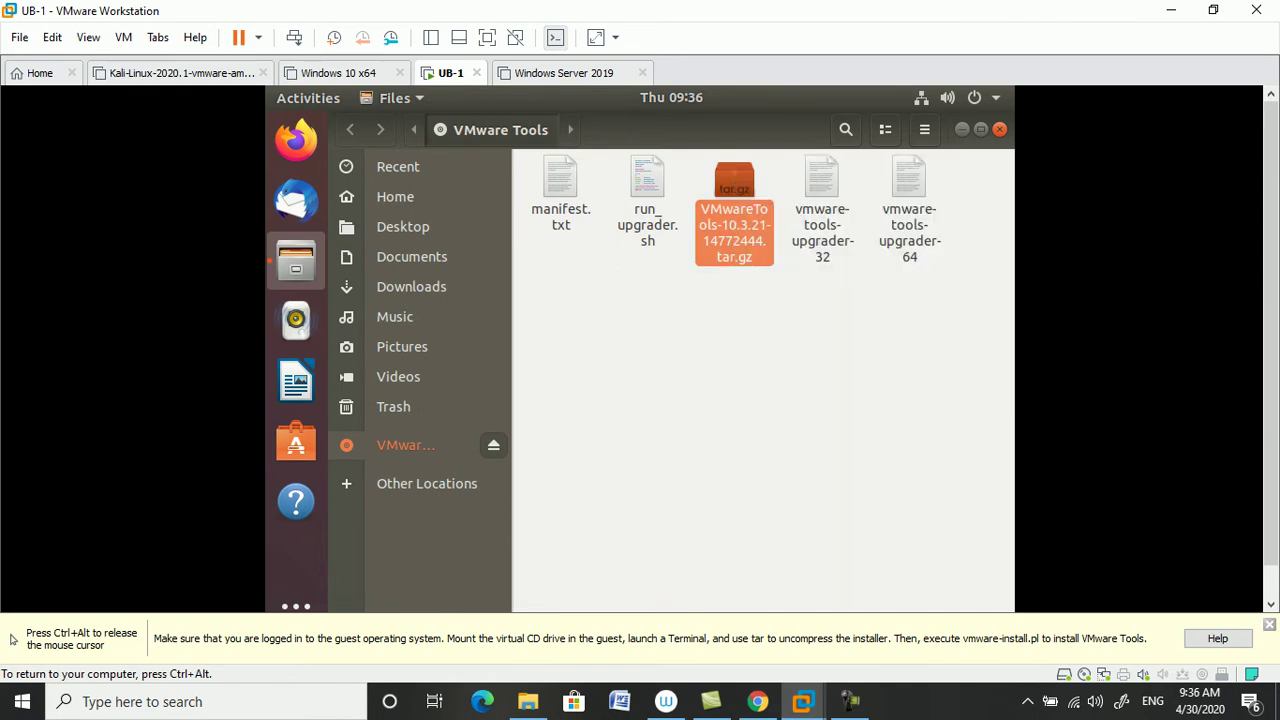
click(962, 130)
right_click(536, 225)
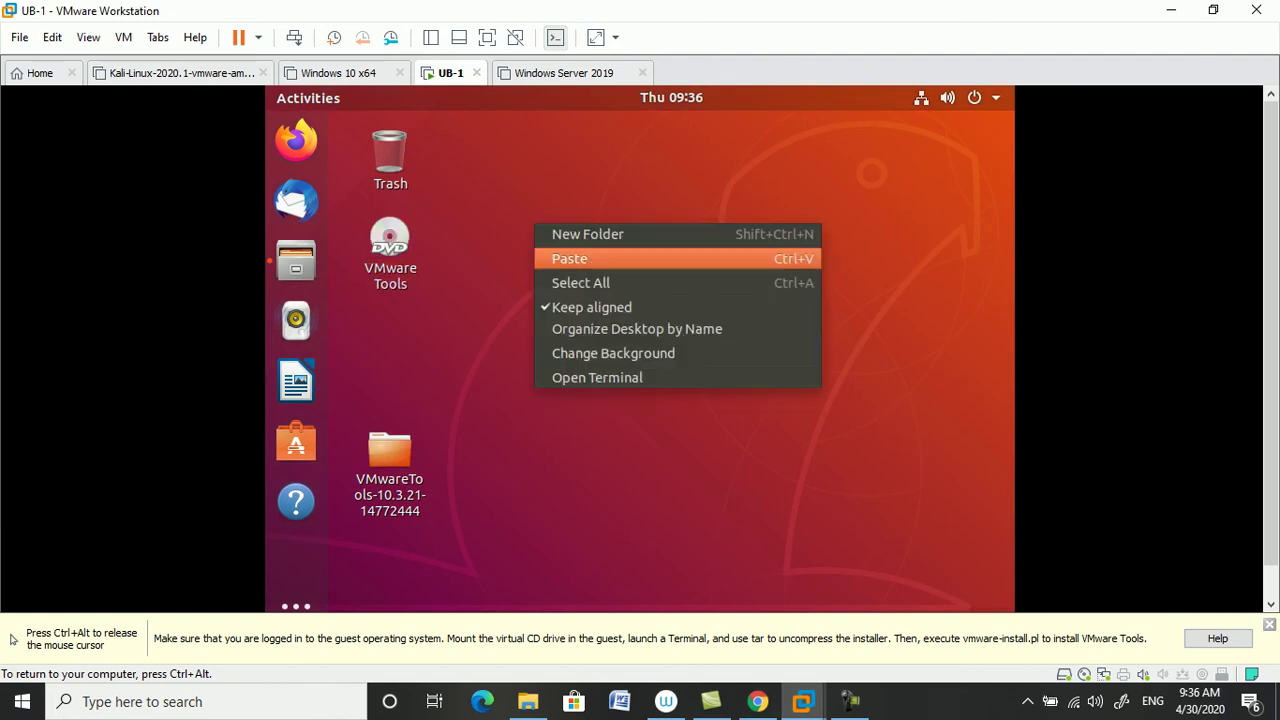
click(570, 258)
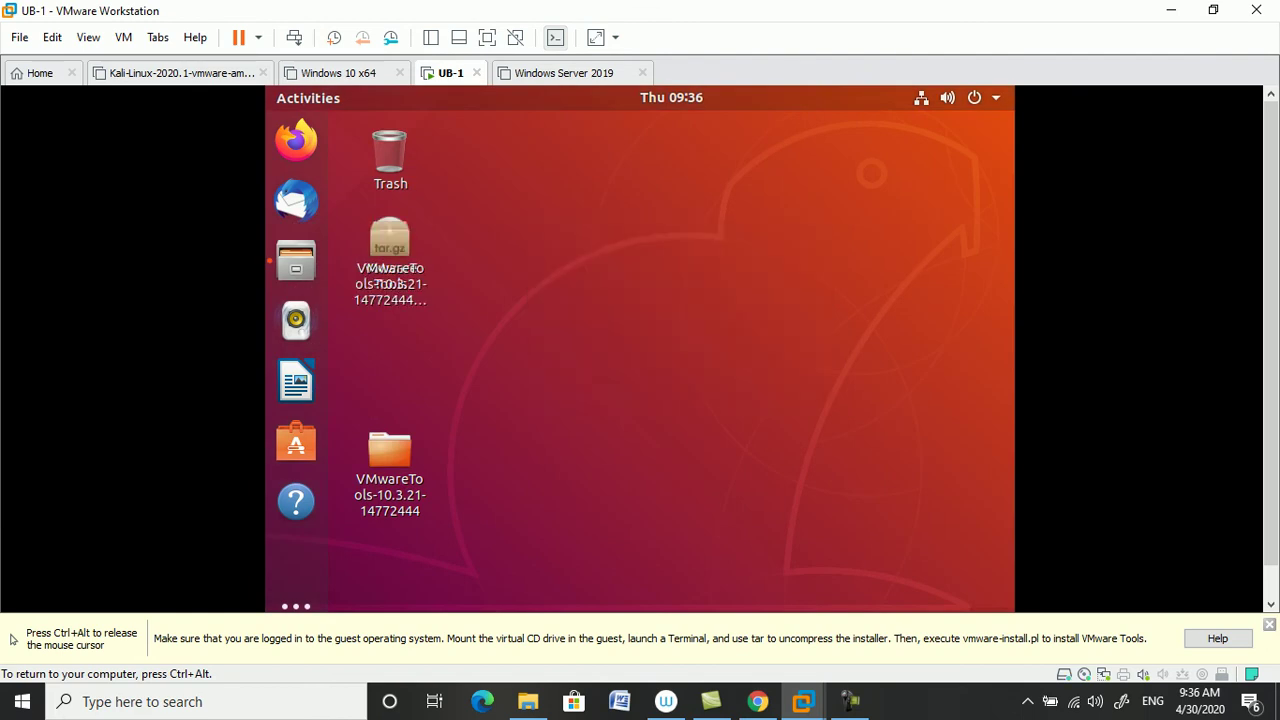
drag(390, 250, 499, 180)
click(590, 290)
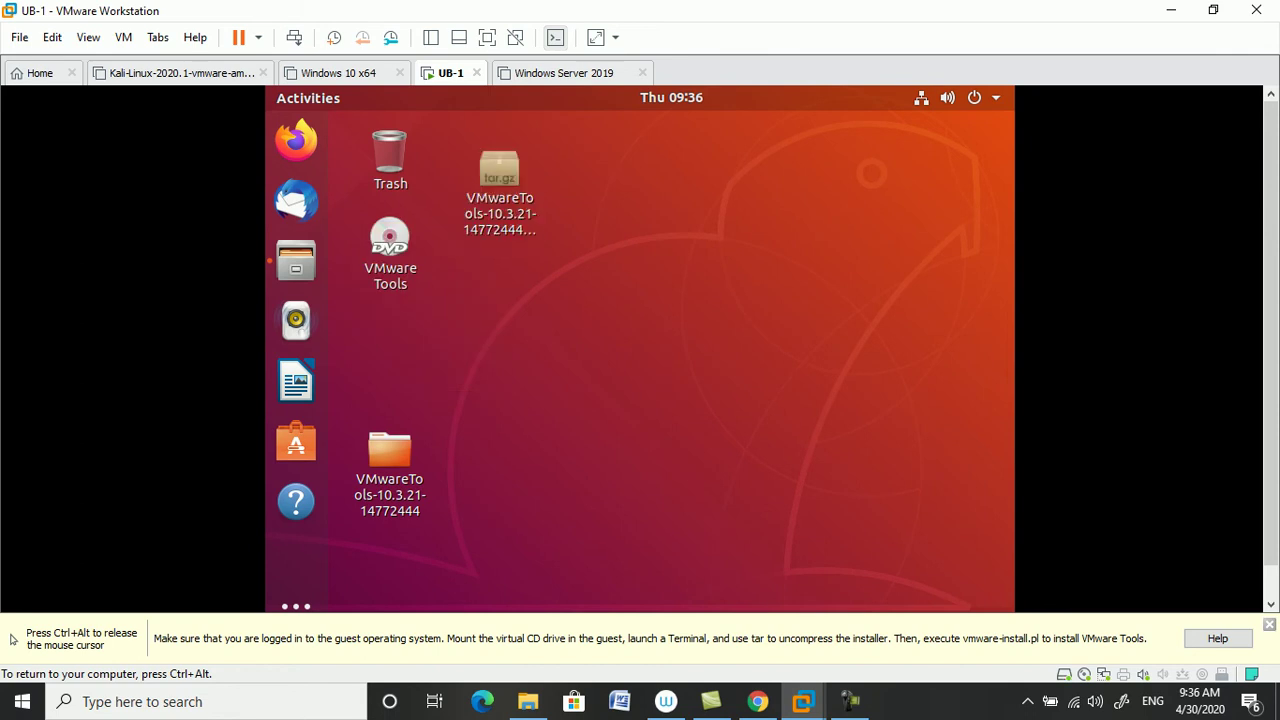
Permanently delete the old VMwareTools-10.3.21-14772444 folder from the desktop.
click(389, 452)
key(shift+Delete)
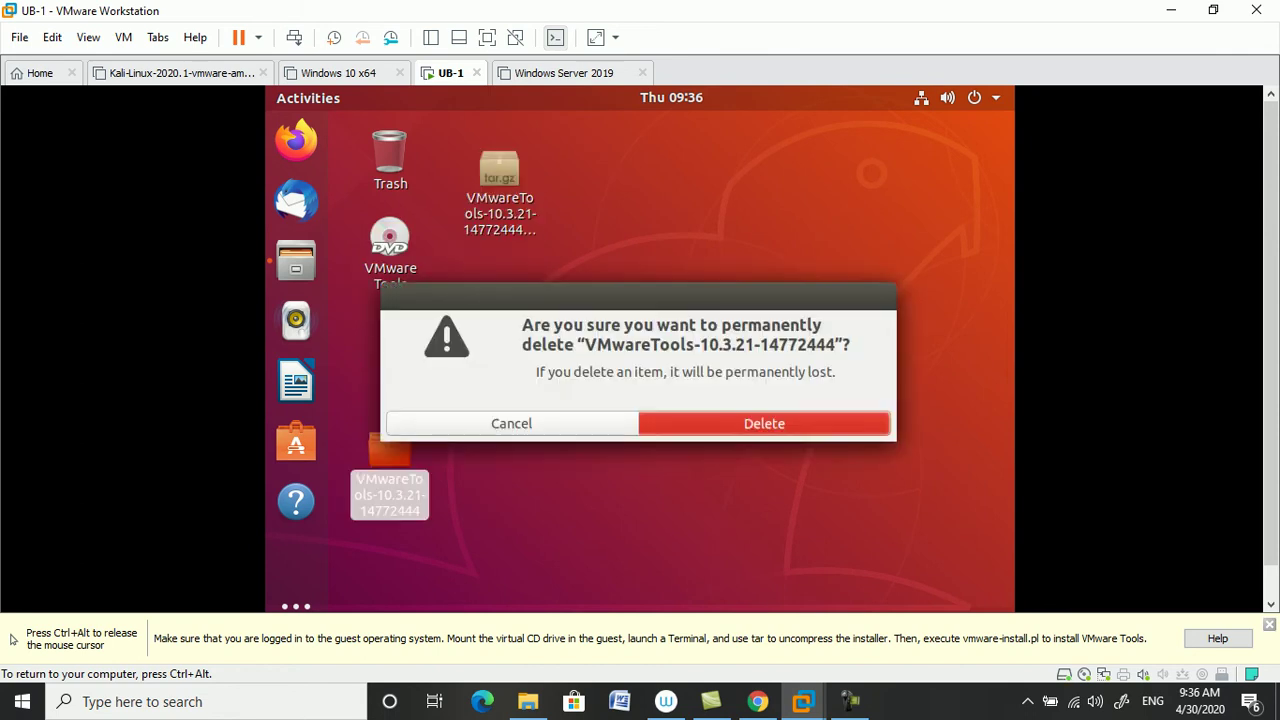
key(Return)
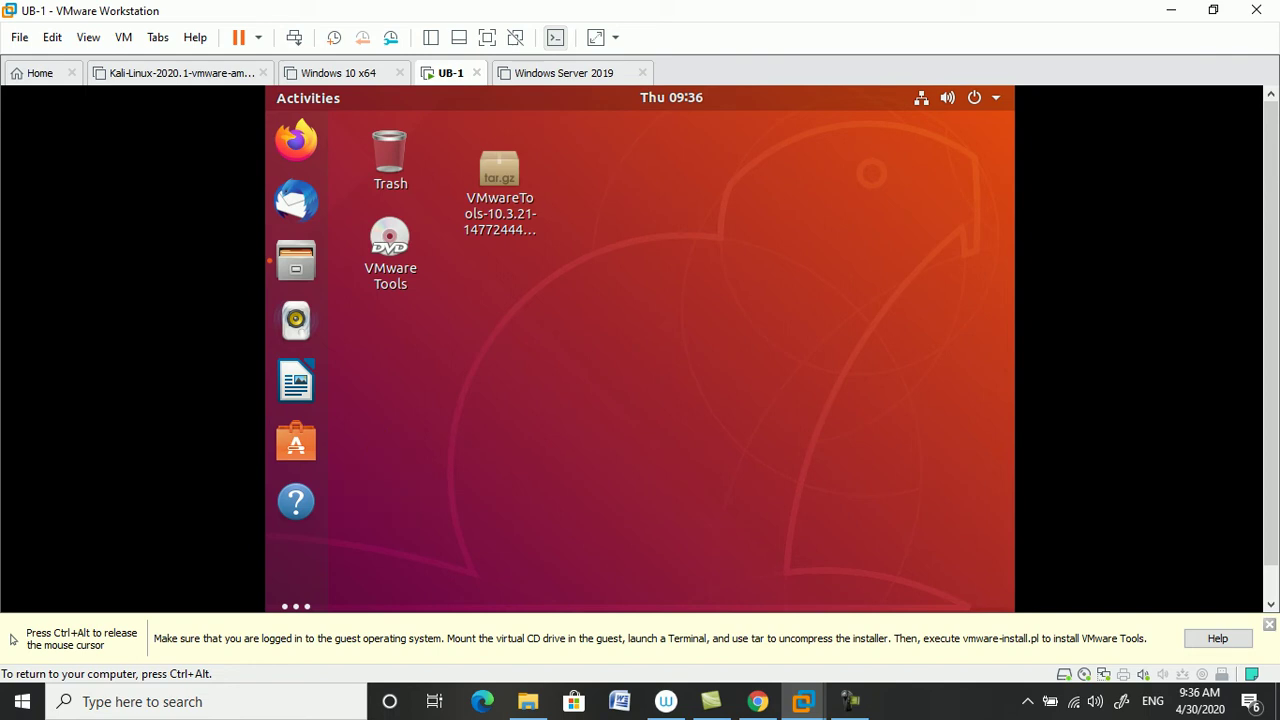
Extract the VMware Tools tar.gz archive onto the desktop and place the extracted folder below the VMware Tools disc.
right_click(499, 178)
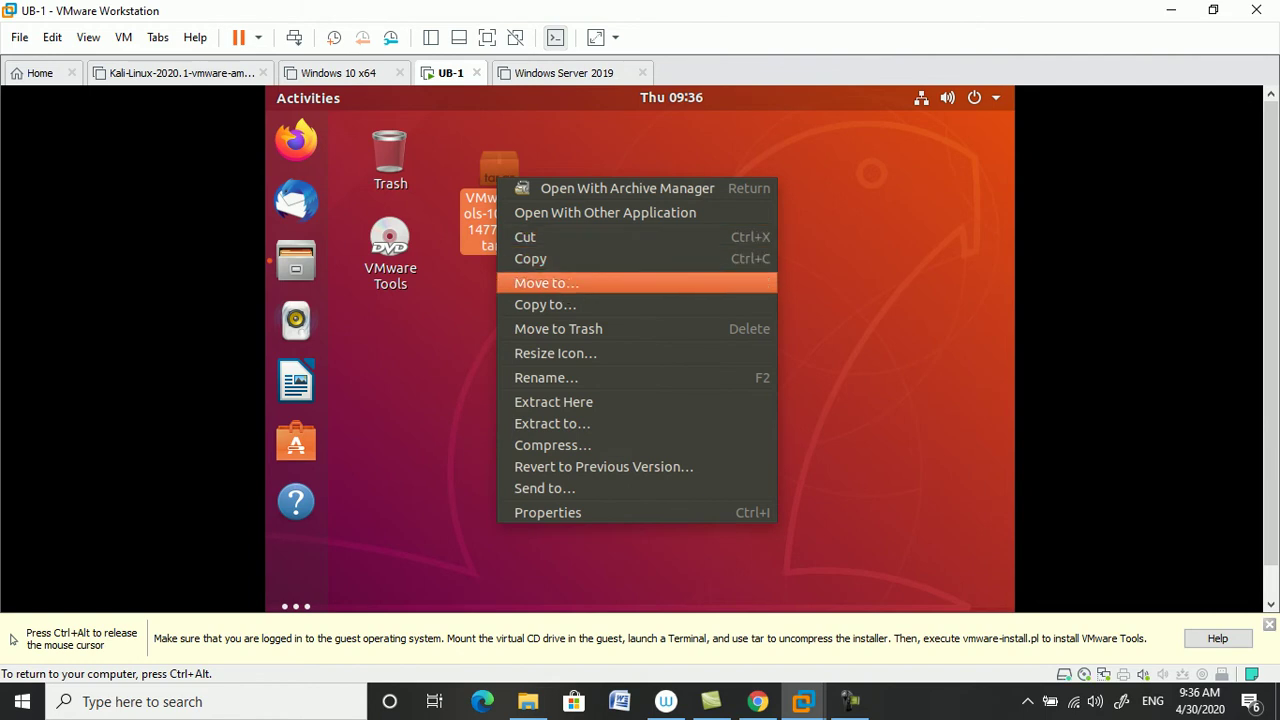
click(553, 401)
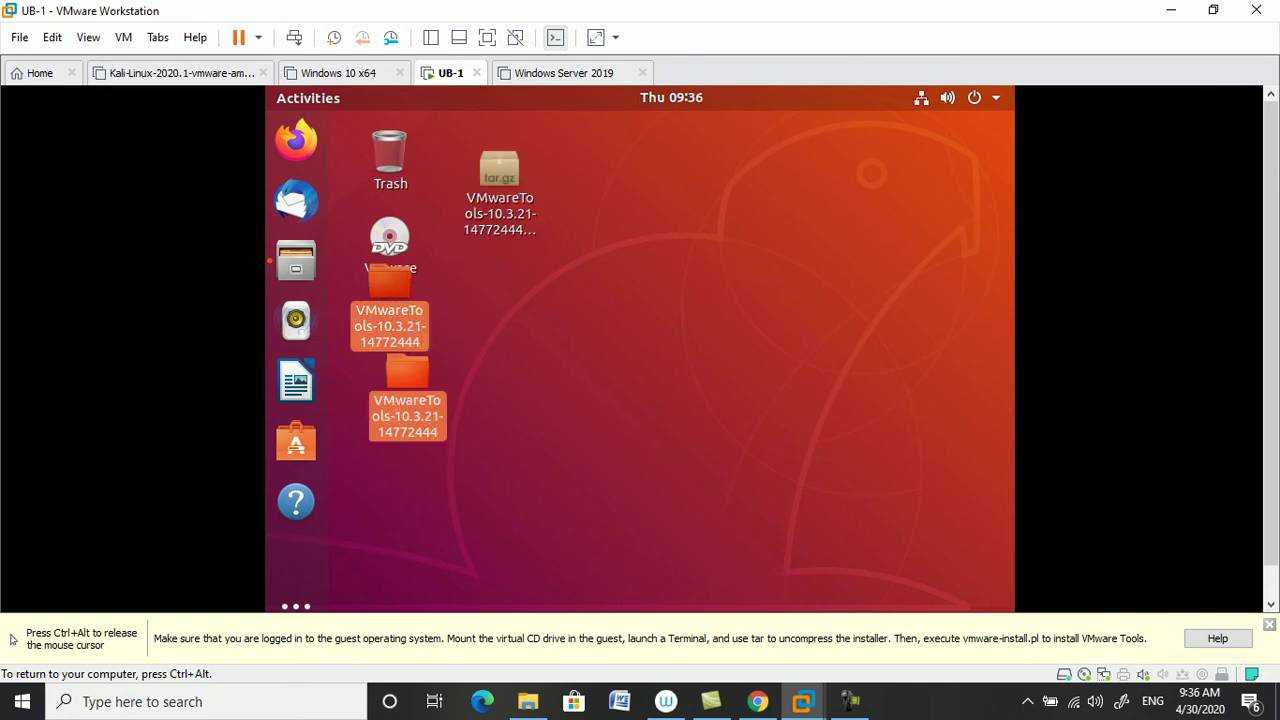
drag(394, 400, 390, 392)
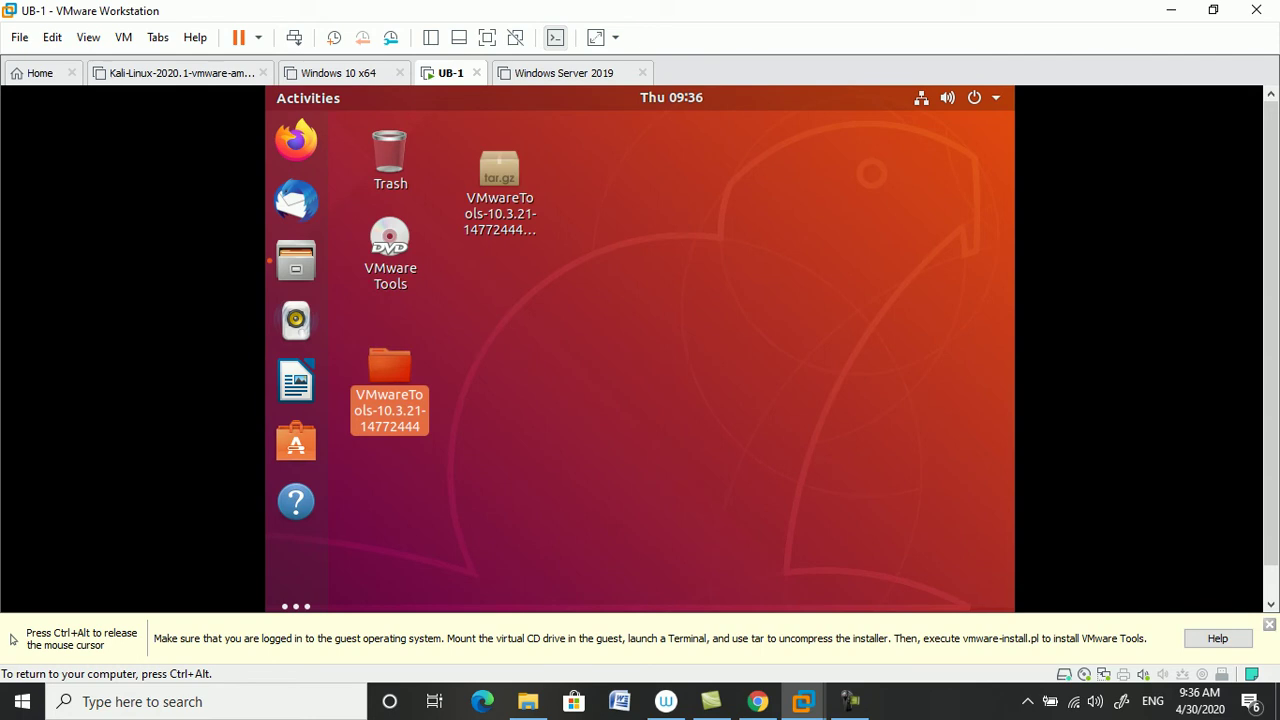
click(560, 400)
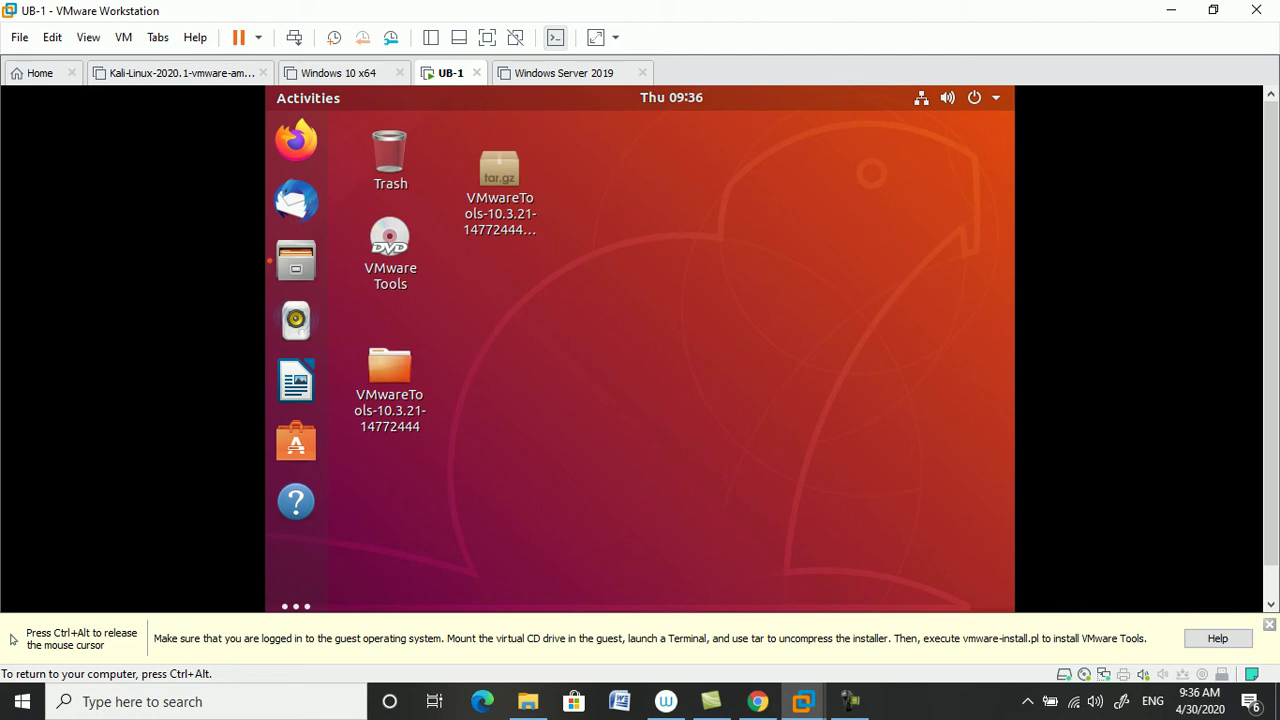
Open a terminal from the desktop, change to the Desktop directory with cd and list its contents with ls.
right_click(612, 274)
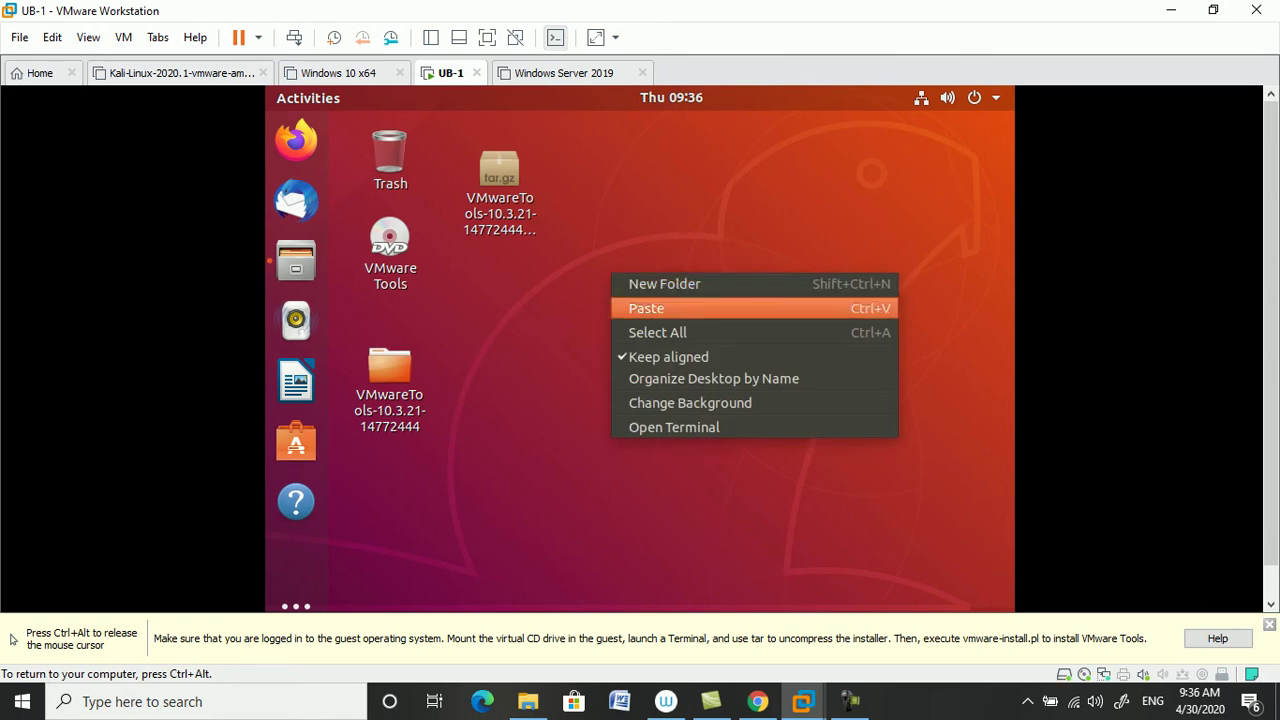
click(673, 427)
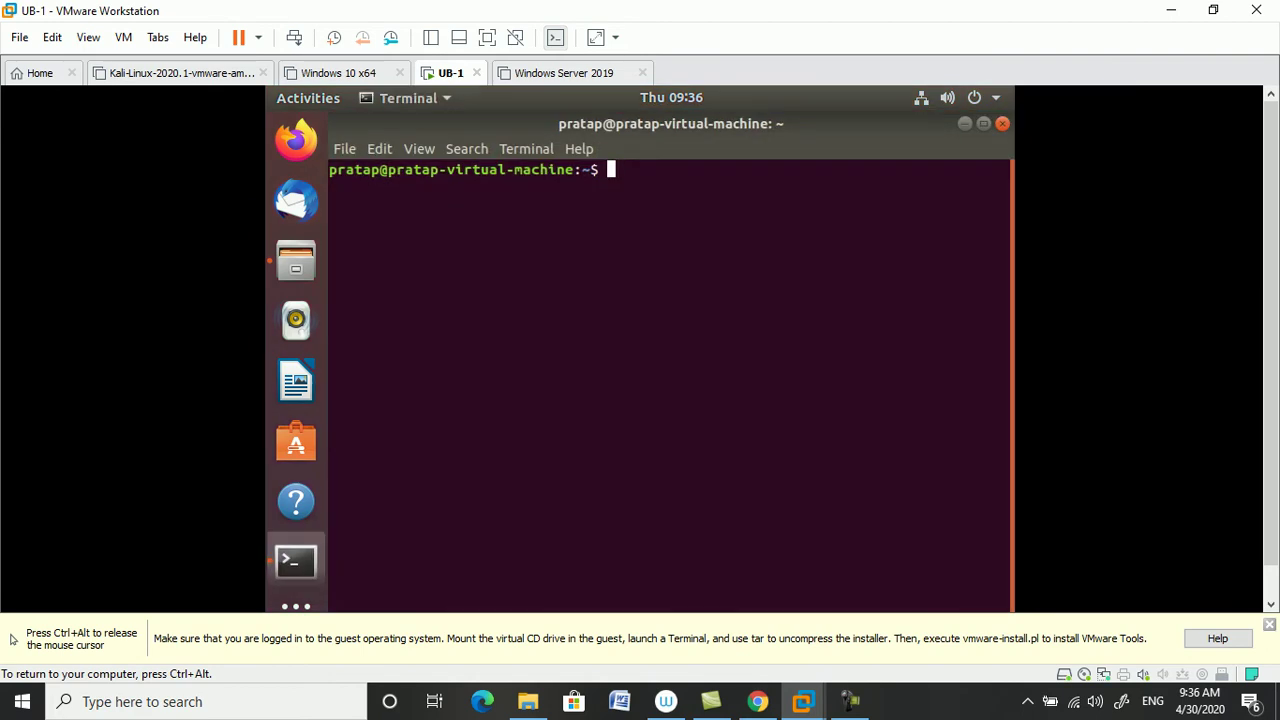
text(cd De)
key(Tab)
key(Return)
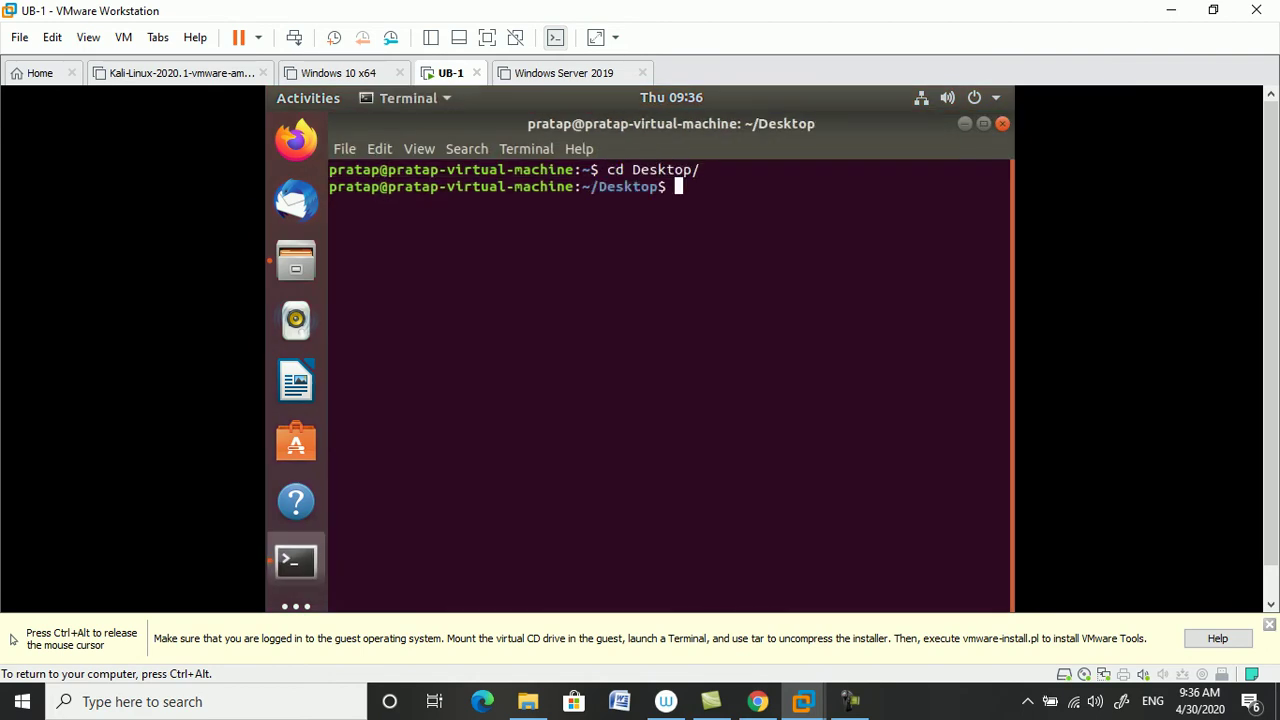
text(ls)
key(Return)
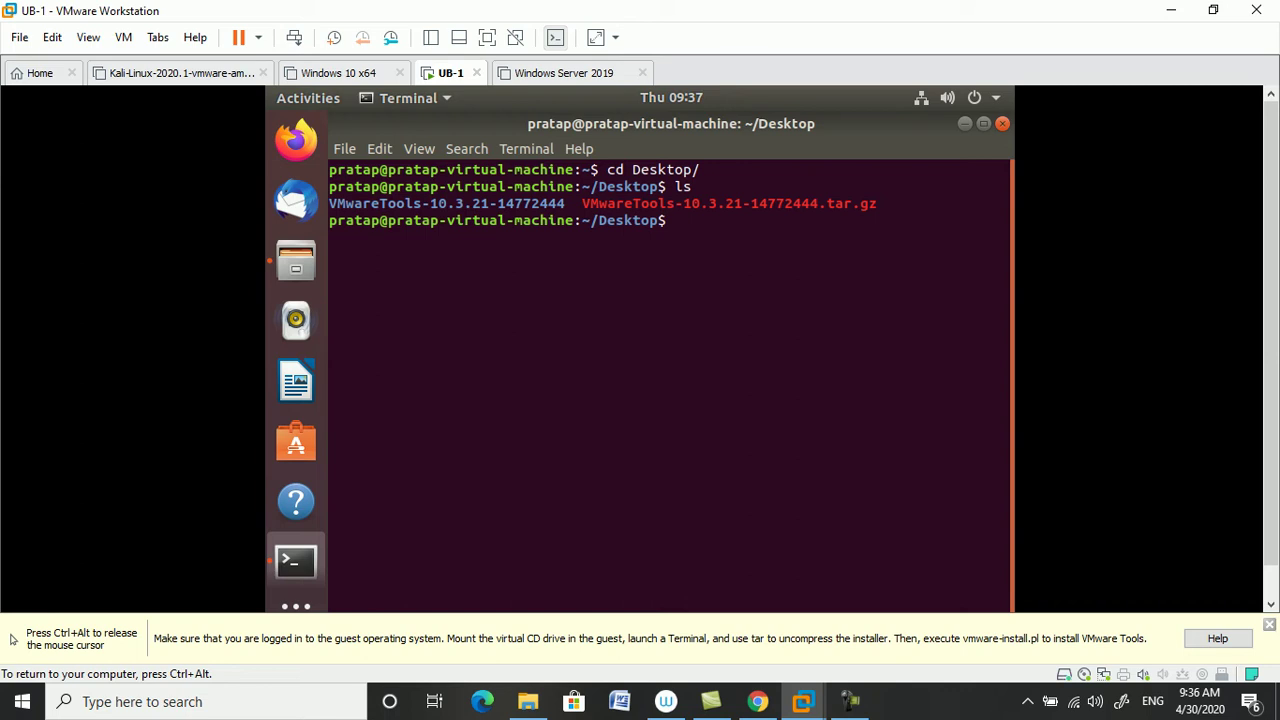
Examine the archive's tar.gz extension in the terminal listing and compare it with the archive file on the desktop.
drag(995, 203, 827, 203)
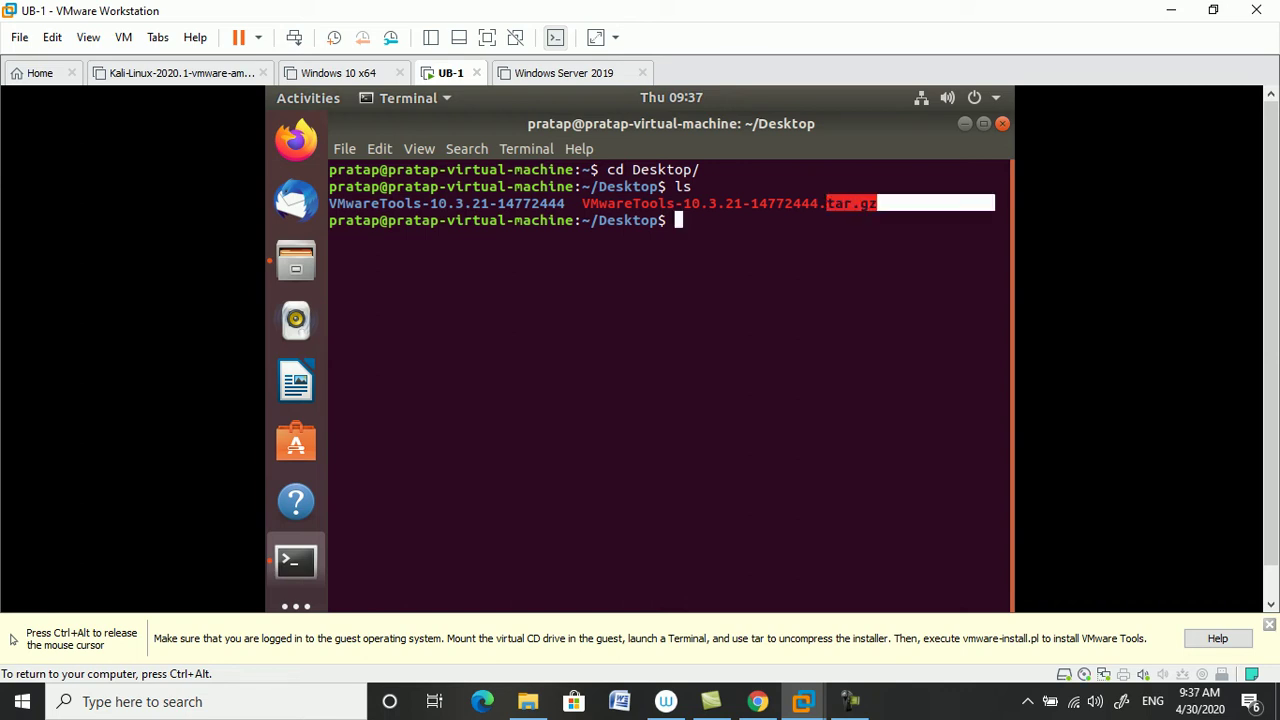
click(964, 123)
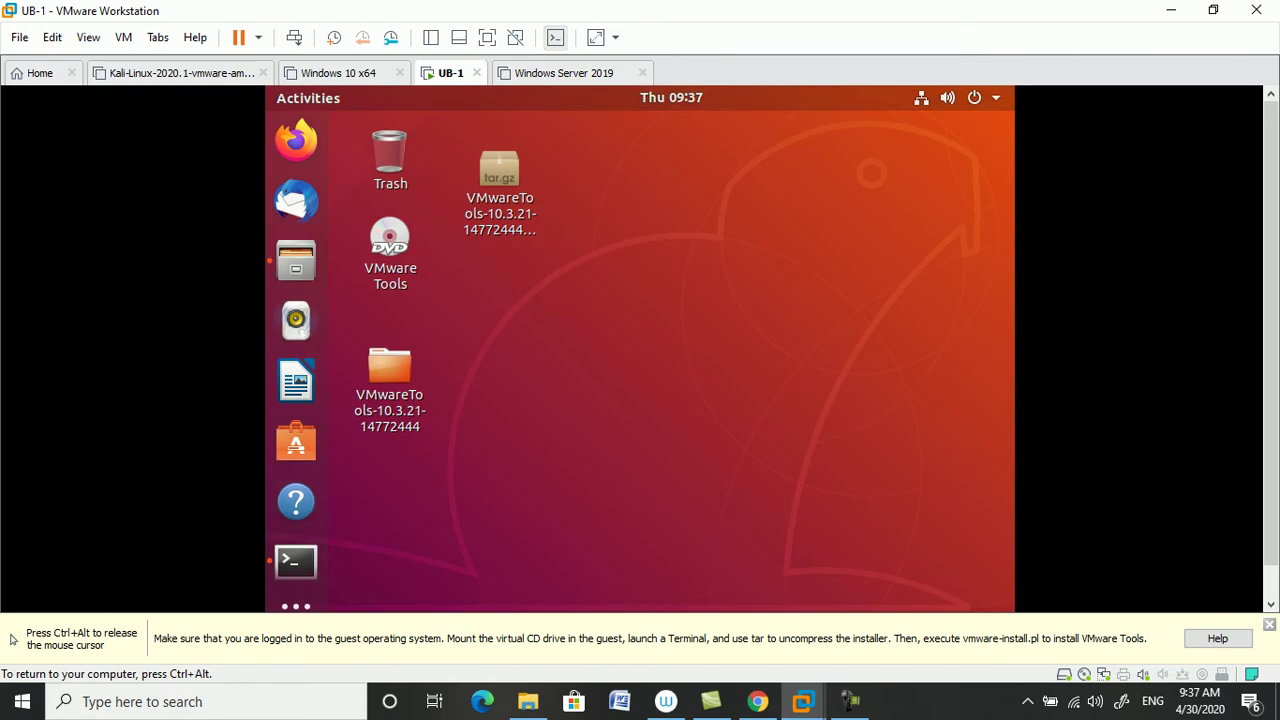
click(499, 170)
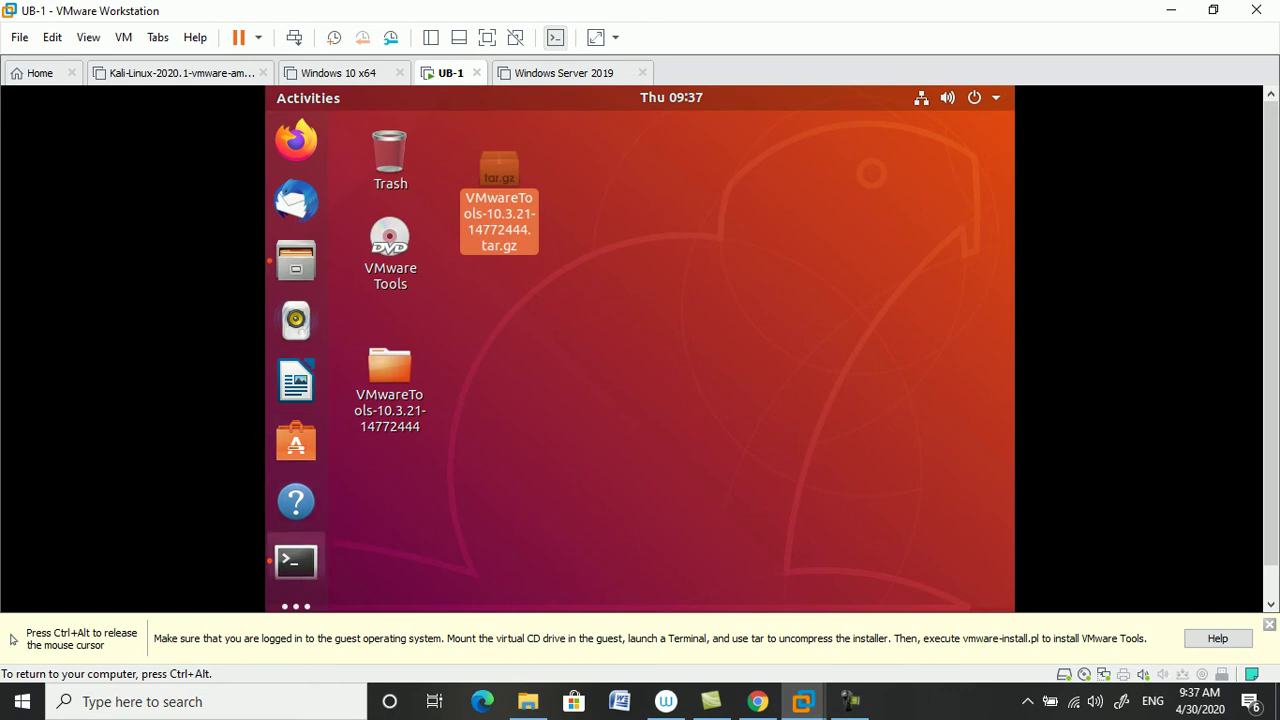
Bring back the terminal, change into the VMwareTools-10.3.21-14772444 directory with cd and list its contents with ls.
click(296, 561)
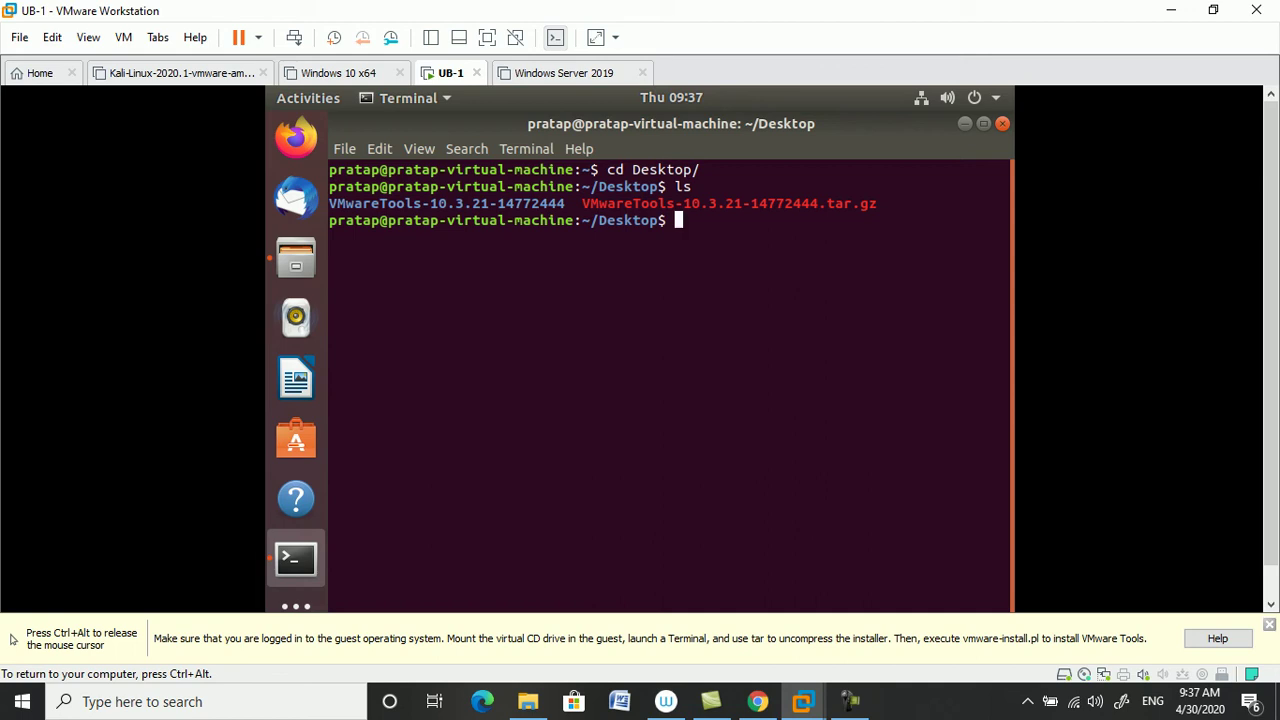
text(cd vm)
key(BackSpace)
key(BackSpace)
text(Vm)
key(BackSpace)
key(BackSpace)
text(VM)
key(Tab)
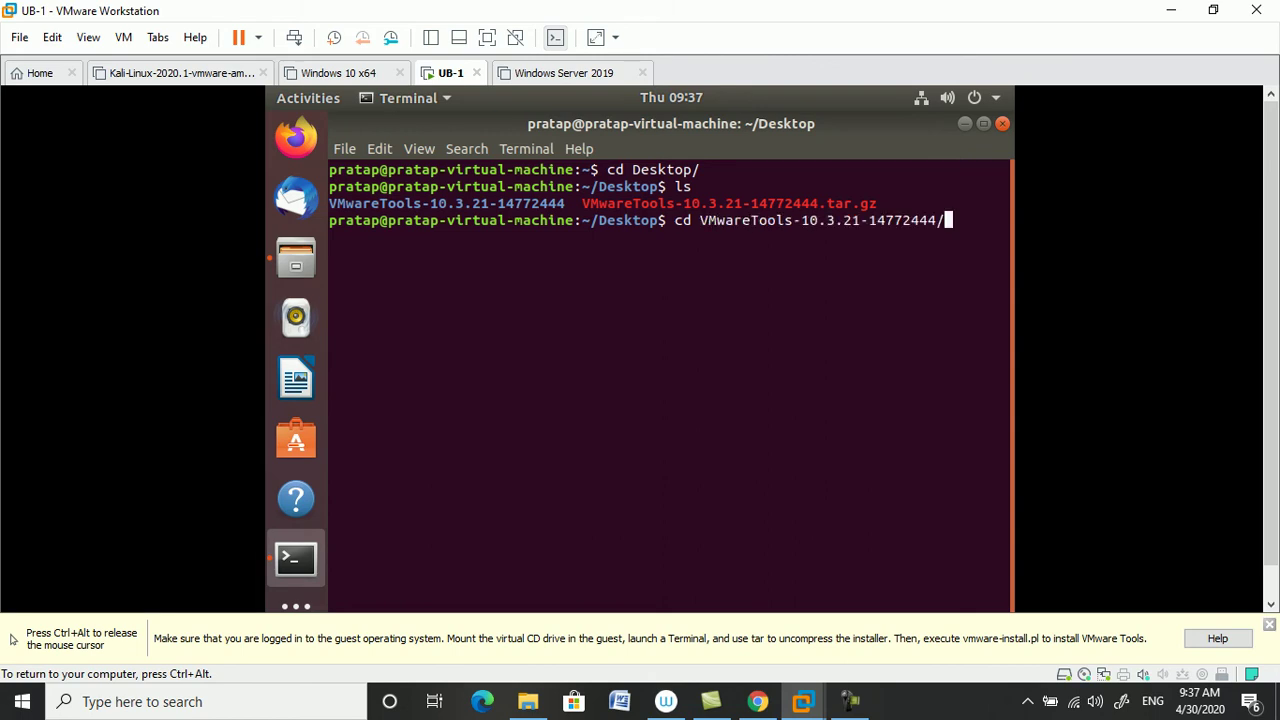
key(Return)
text(ls)
key(Return)
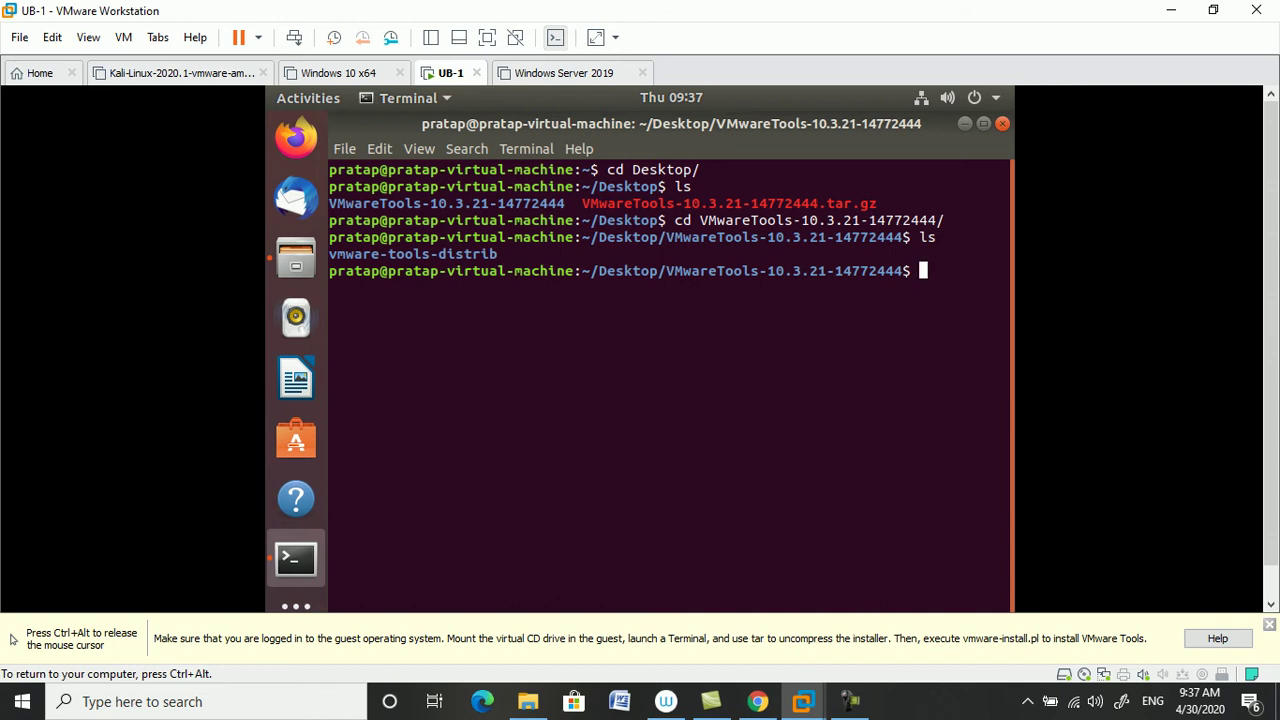
Change into the vmware-tools-distrib directory with cd.
text(cd vm)
key(Tab)
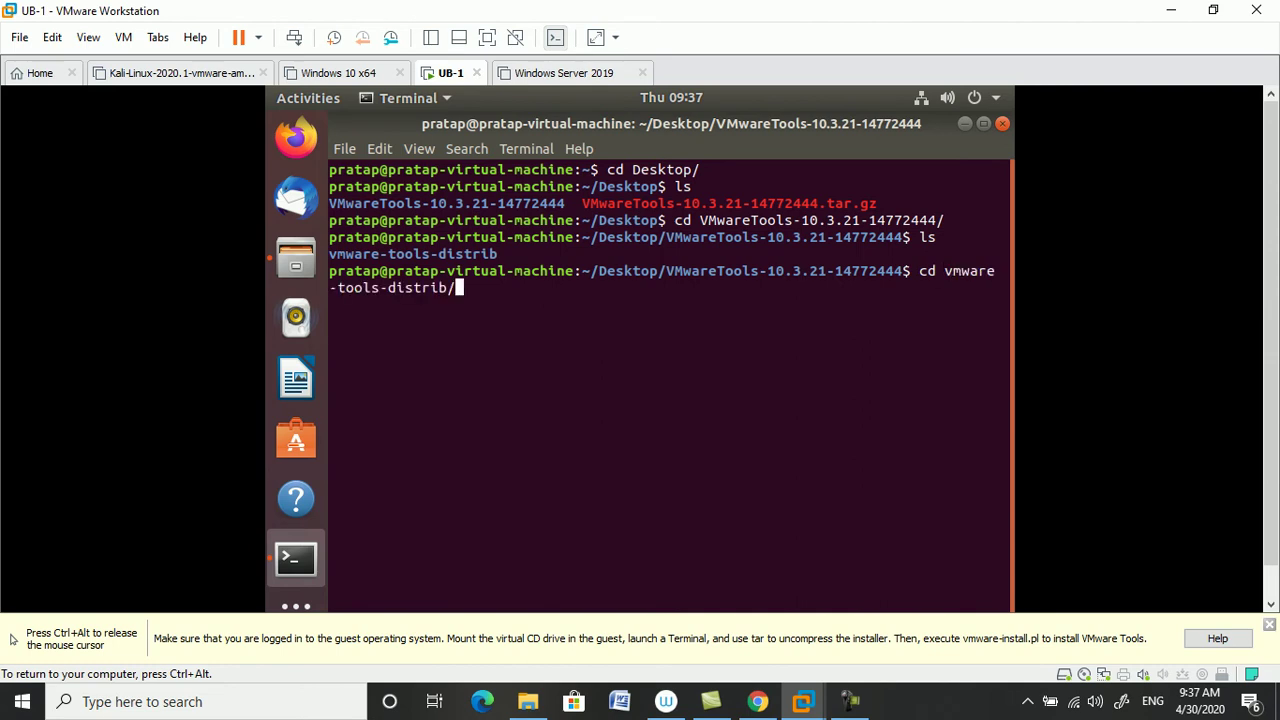
key(Return)
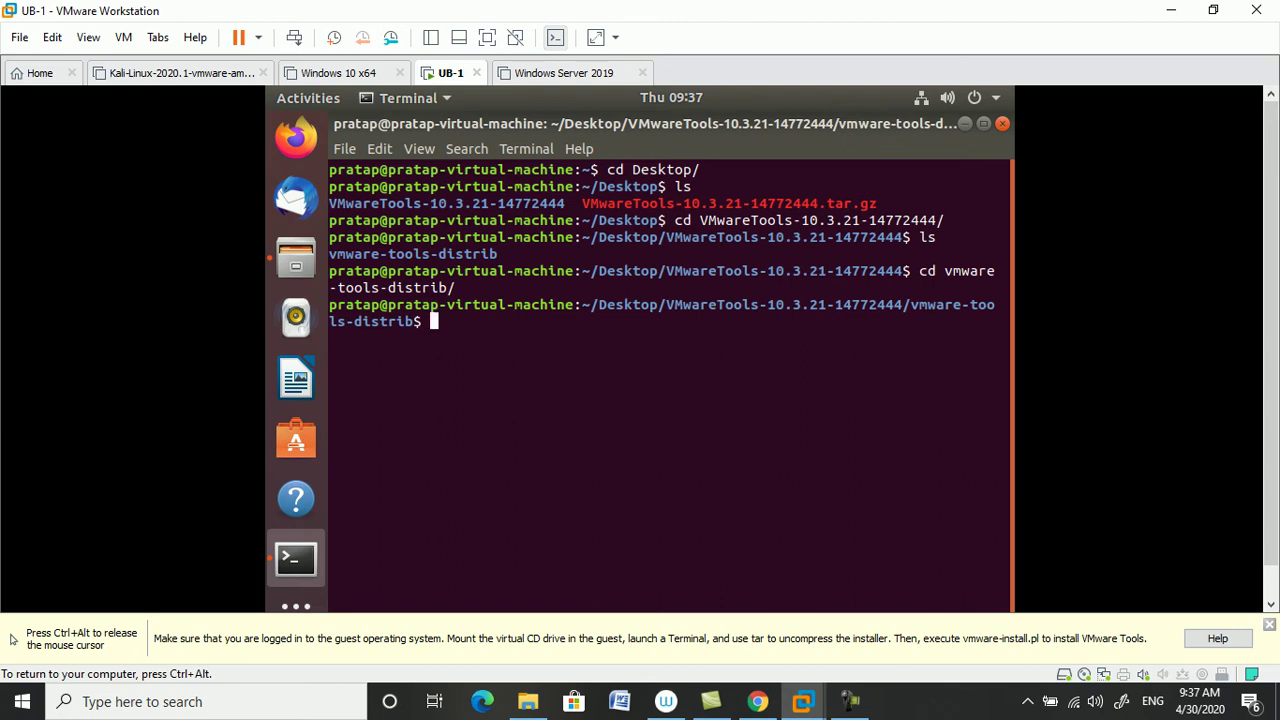
Try to run sudo ./vmware-install.pl -d, entering the account password for sudo.
text(sudo ./)
text(vm)
key(Tab)
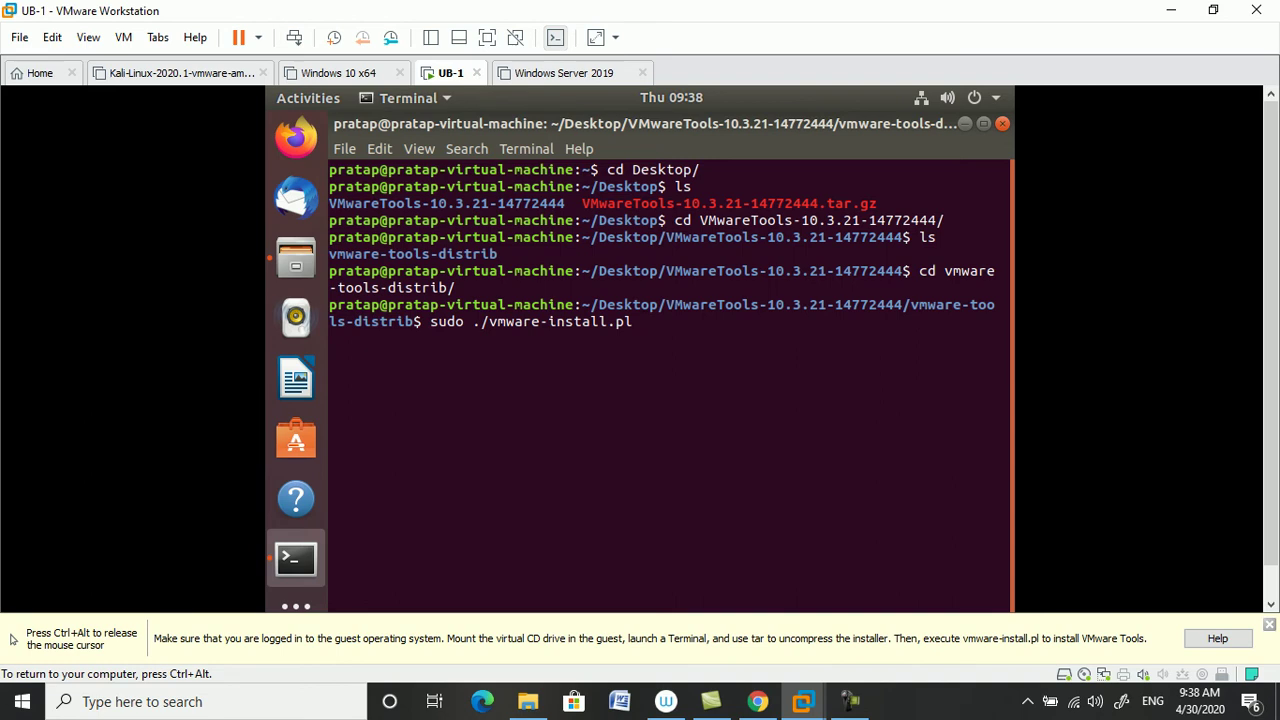
text(-d)
key(Return)
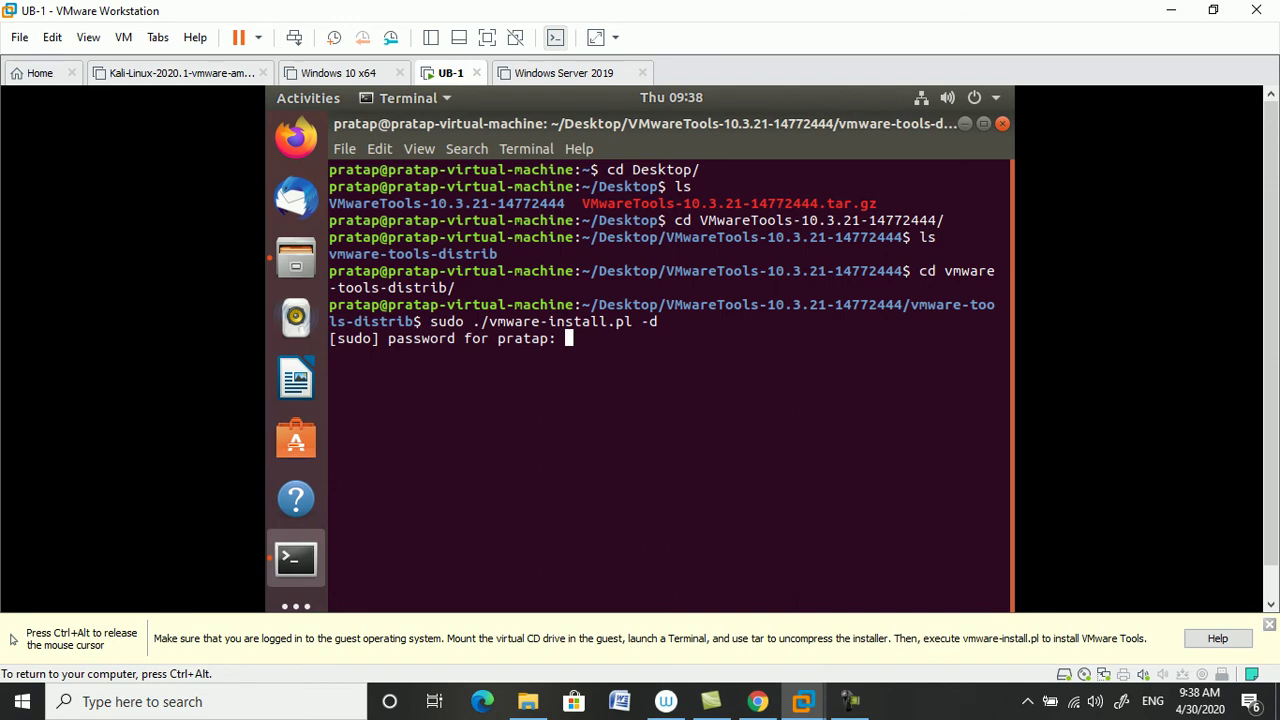
key(Return)
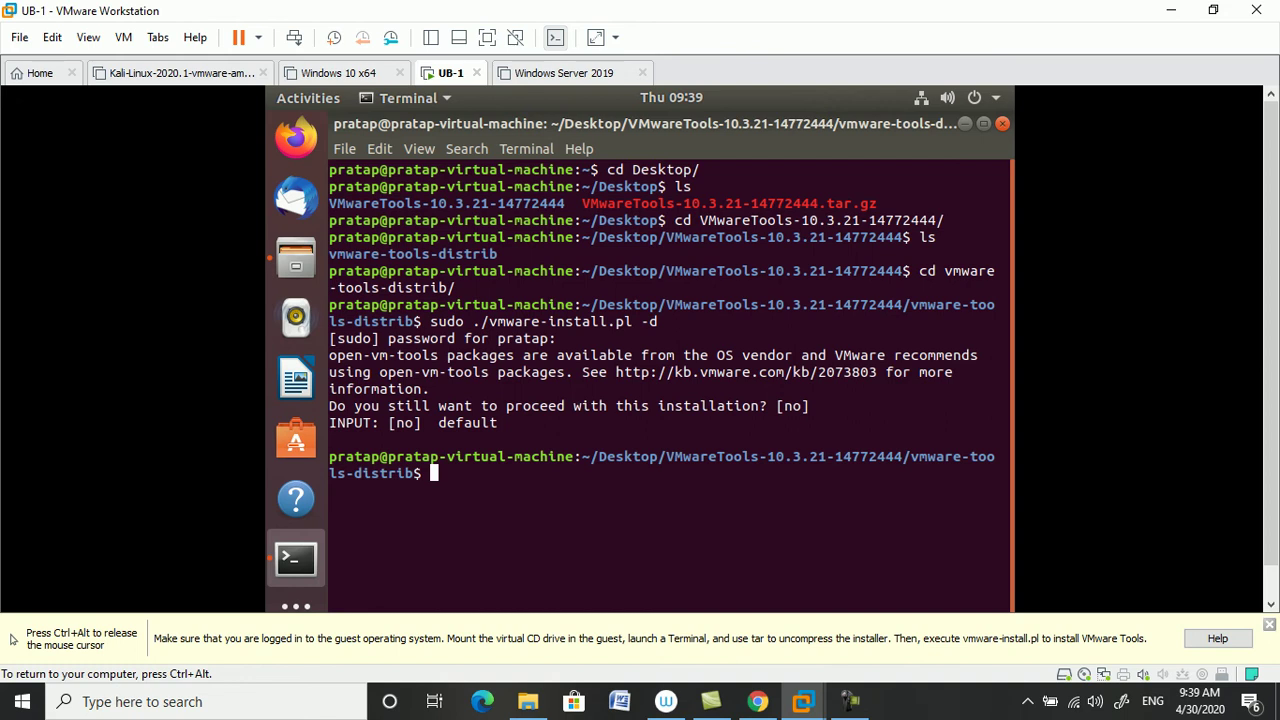
Try running sudo ./vmware-install.pl without options, accept the default answer to the proceed question, and clear the terminal.
key(Up)
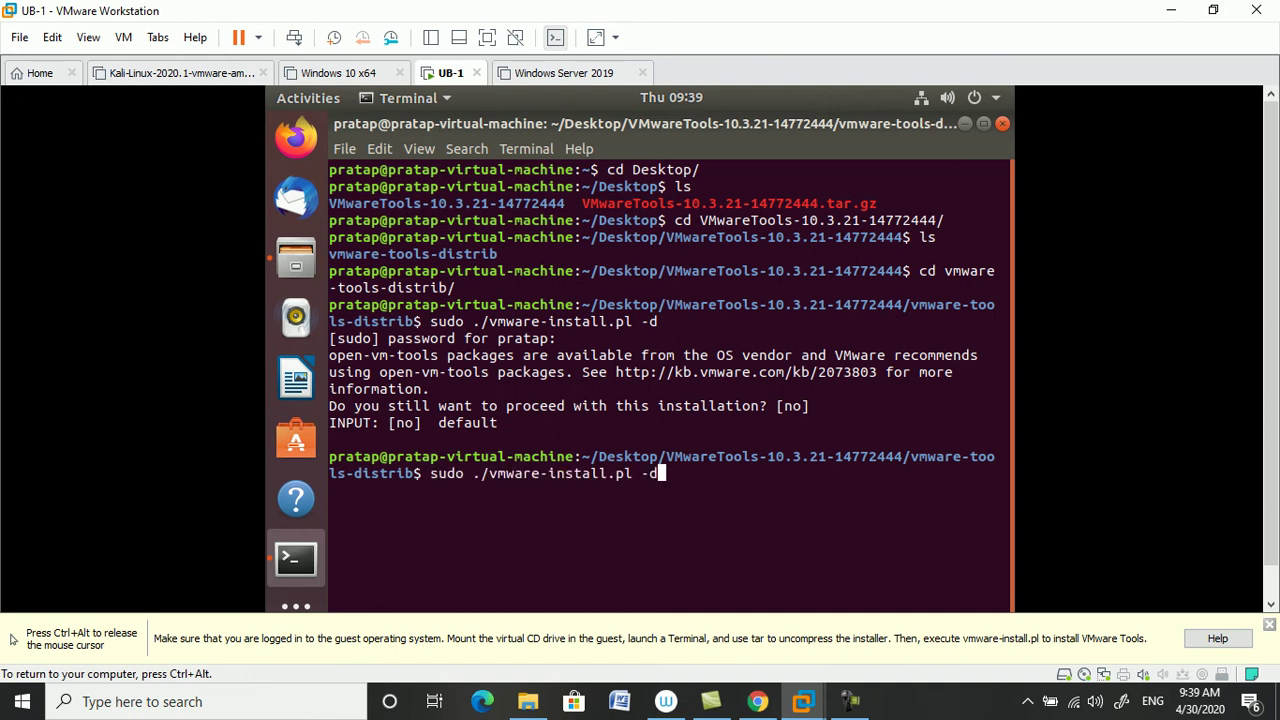
key(BackSpace)
key(BackSpace)
key(Return)
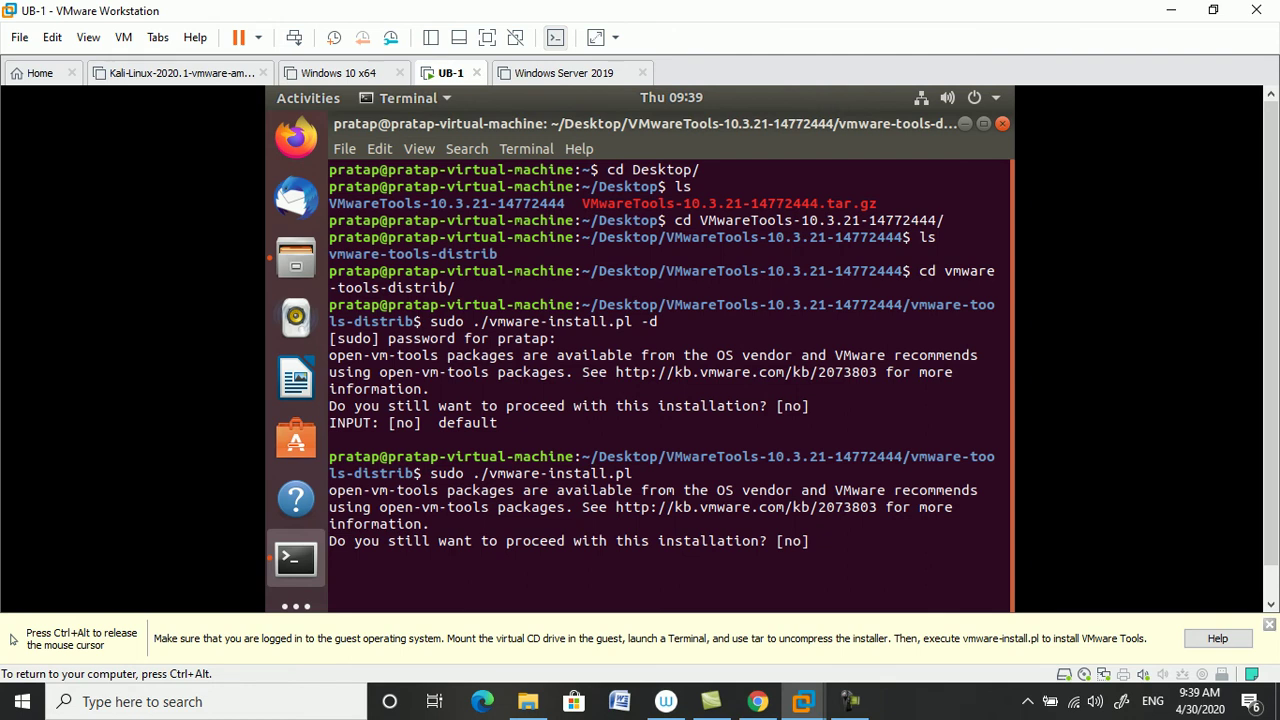
key(Return)
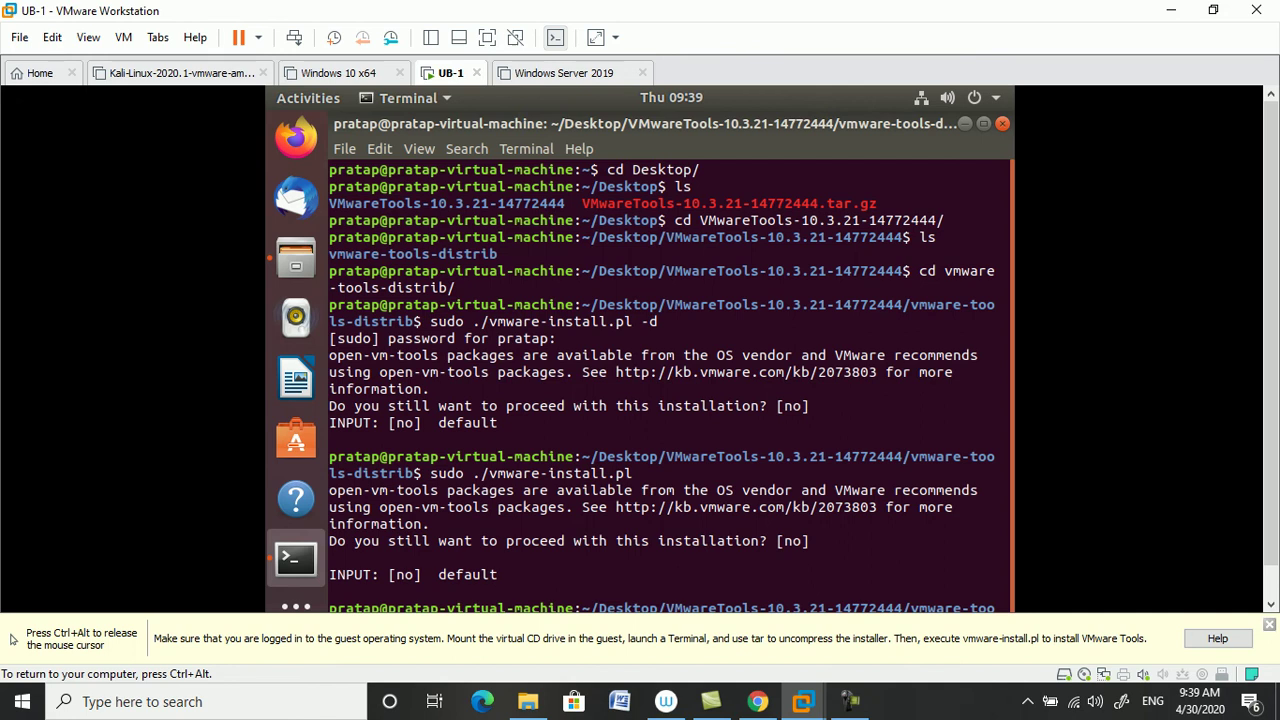
key(Return)
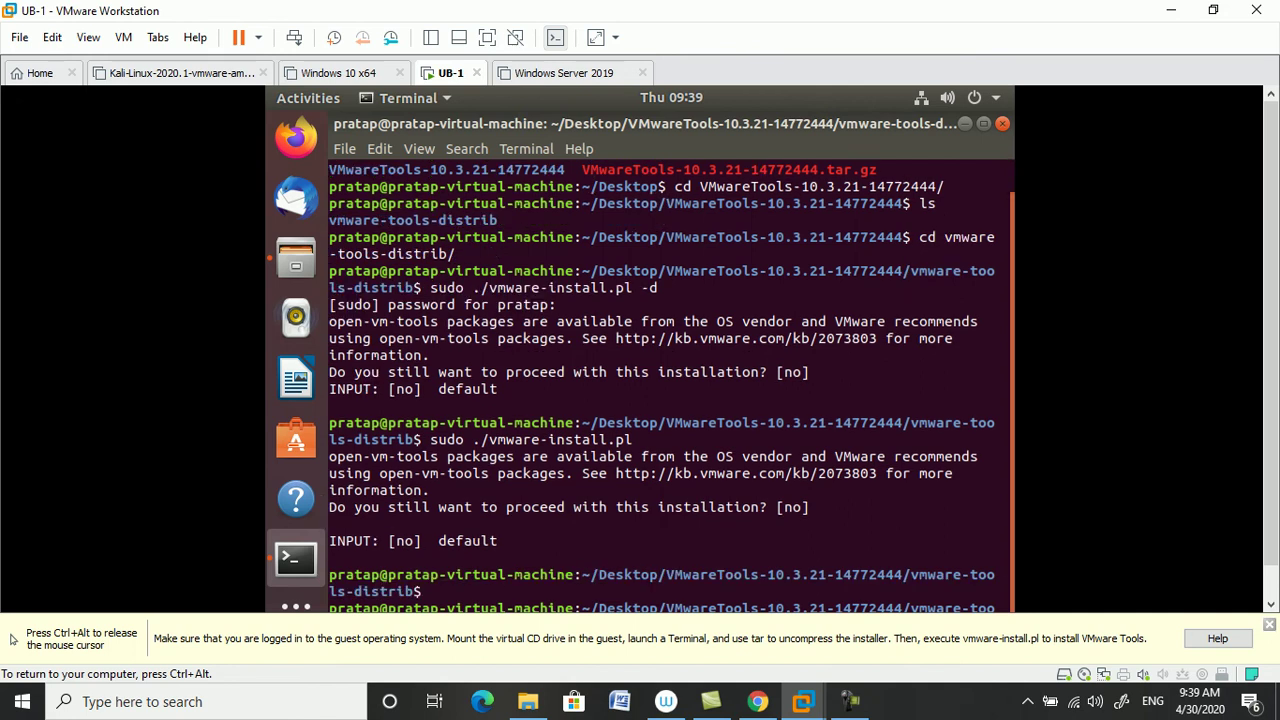
key(ctrl+l)
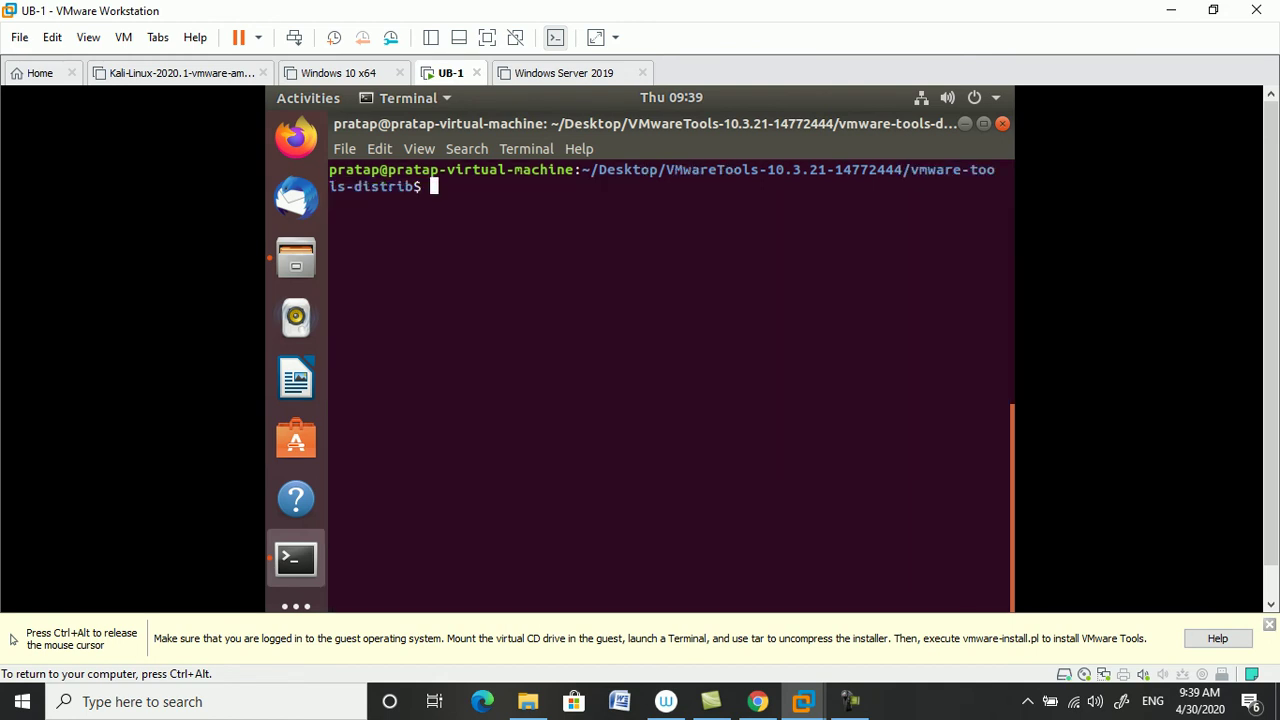
Try to run the installer with the -y option using sudo ./vmware-install.pl -y.
key(Up)
key(Up)
text(-y)
key(Return)
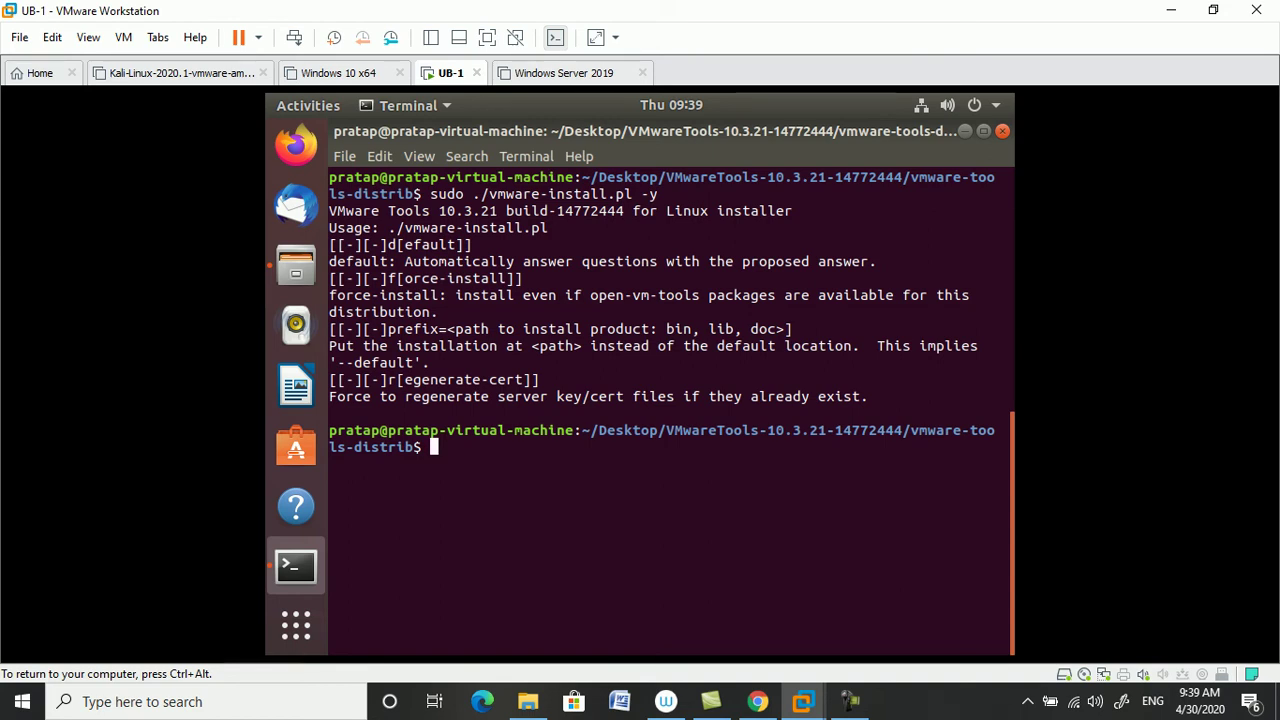
Run sudo ./vmware-install.pl without options and answer Yes to proceeding with the installation.
key(Up)
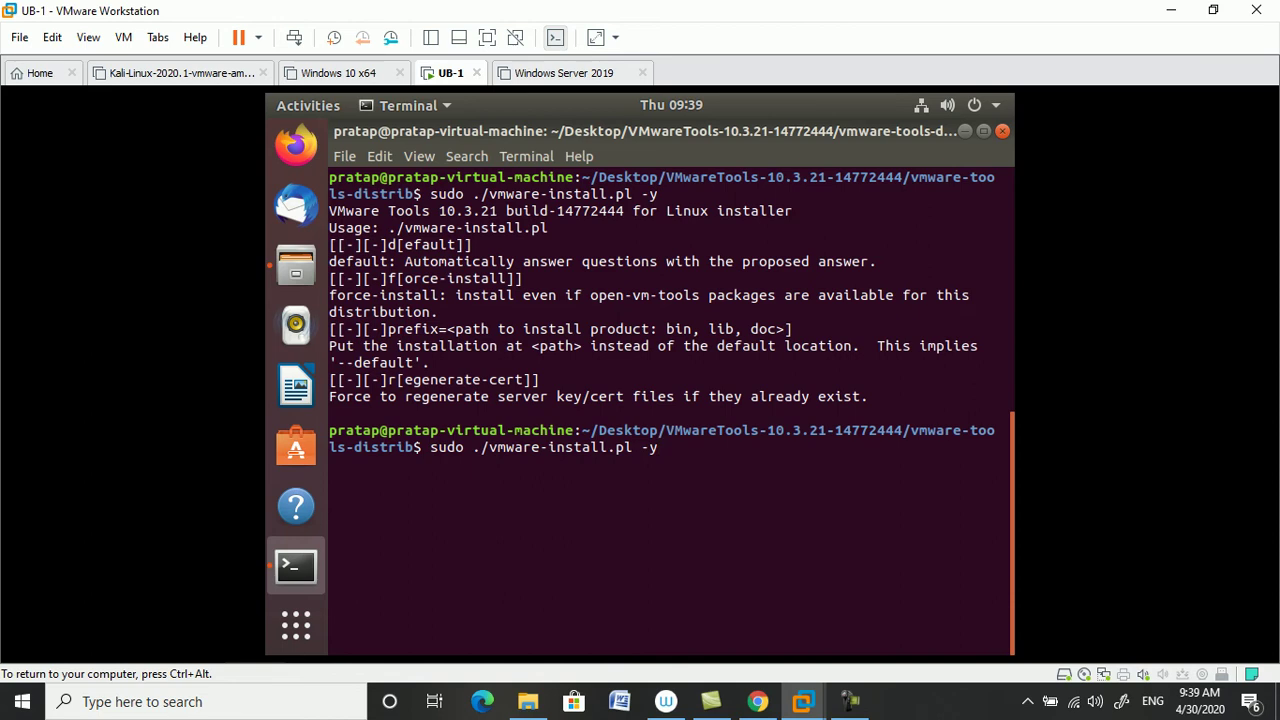
key(BackSpace)
key(BackSpace)
key(BackSpace)
key(Return)
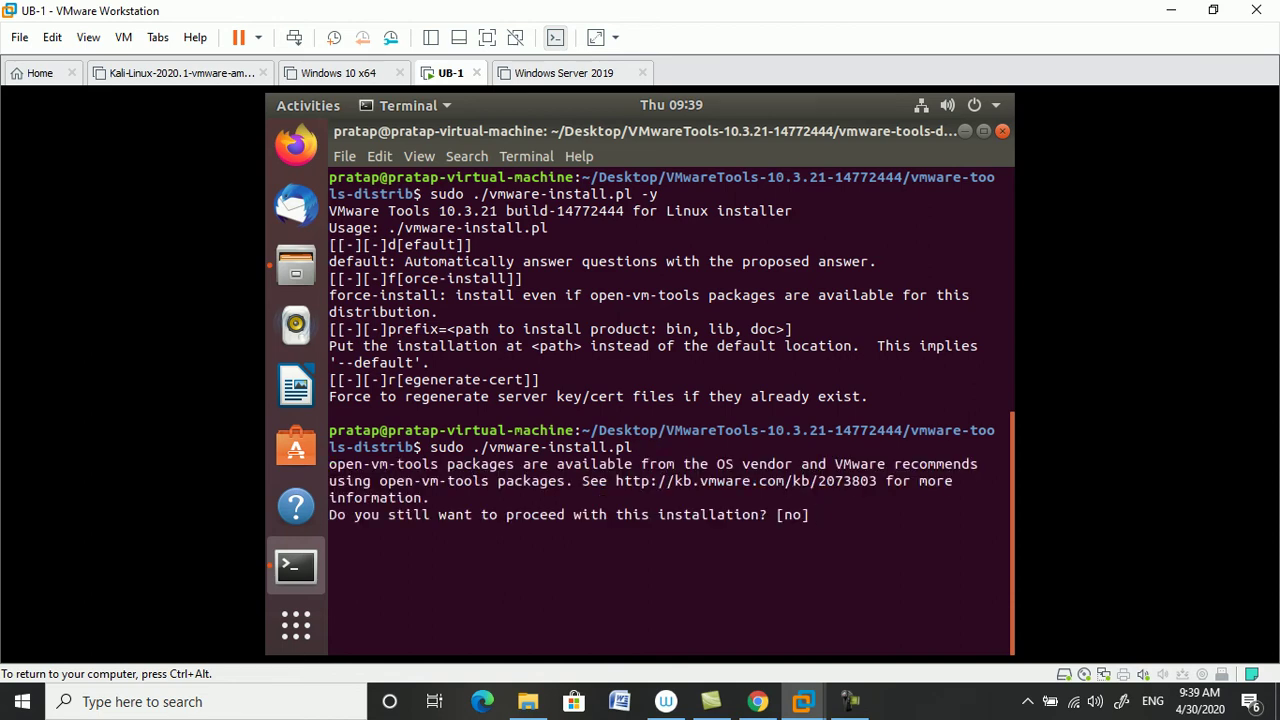
text(Yes)
key(Return)
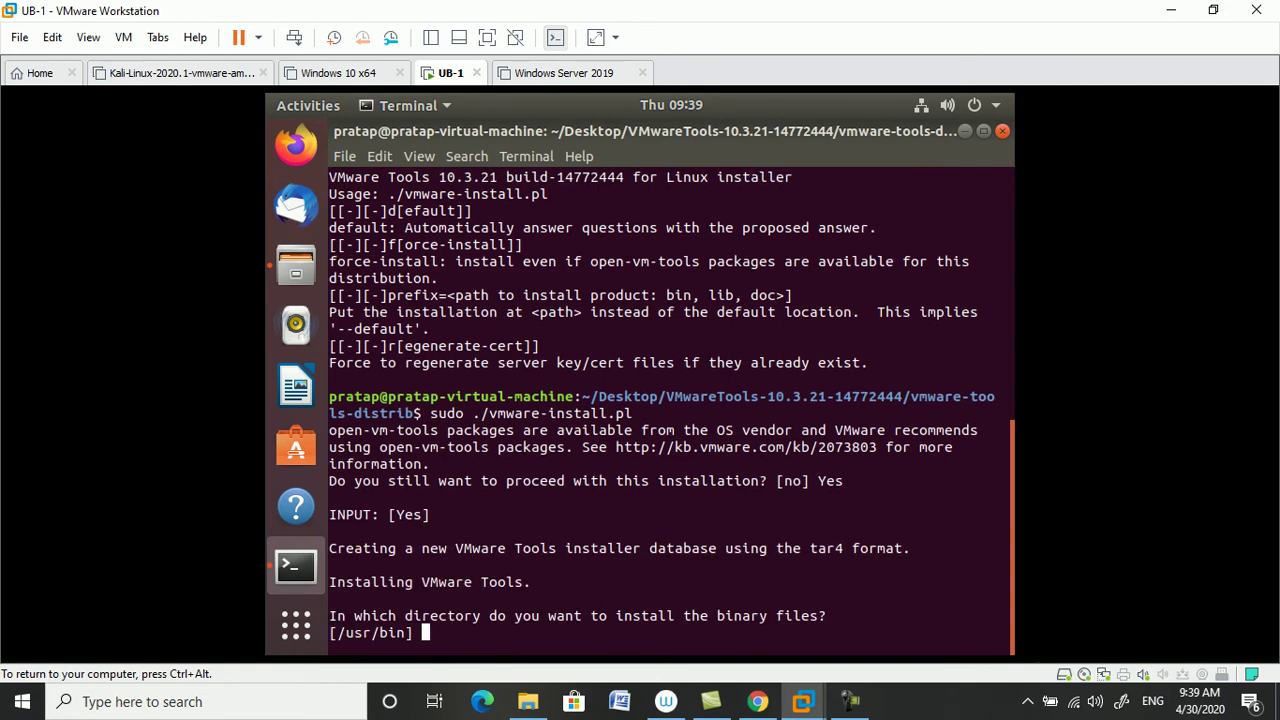
Accept the default directories for the binary, init, init script, daemon and library files, and answer Yes to creating /usr/lib/vmware-tools.
key(Return)
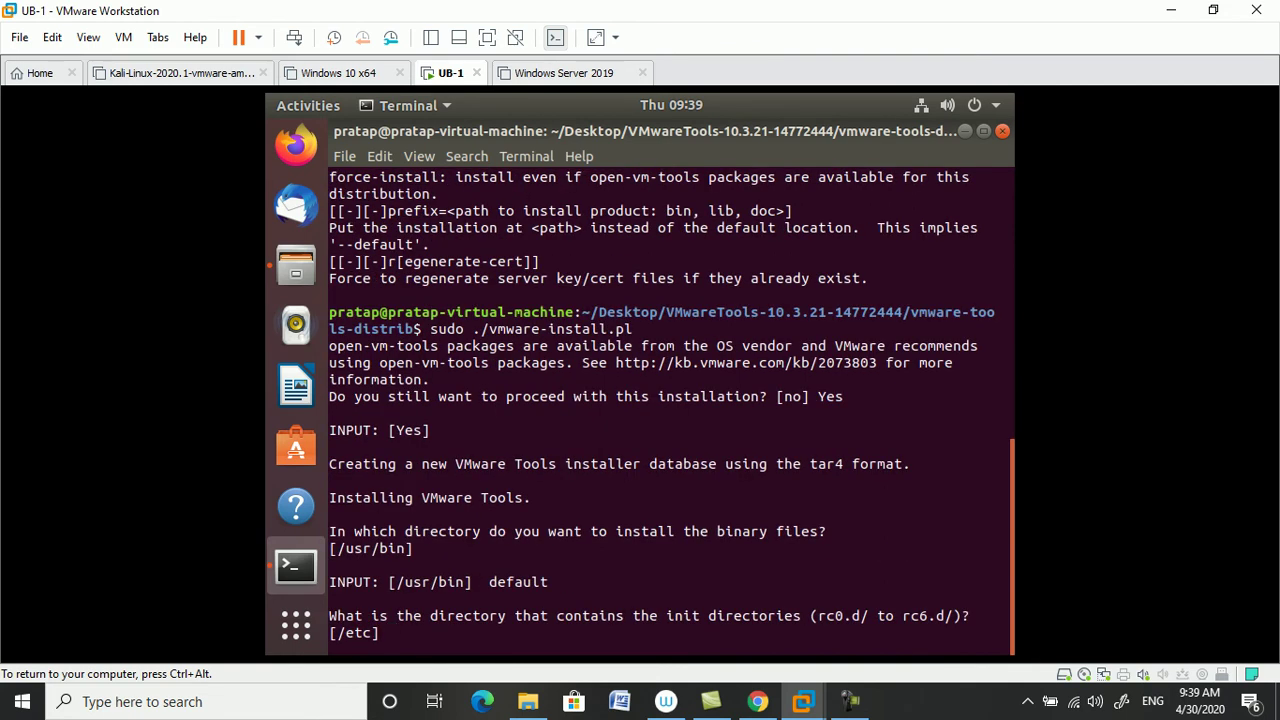
key(Return)
key(Return)
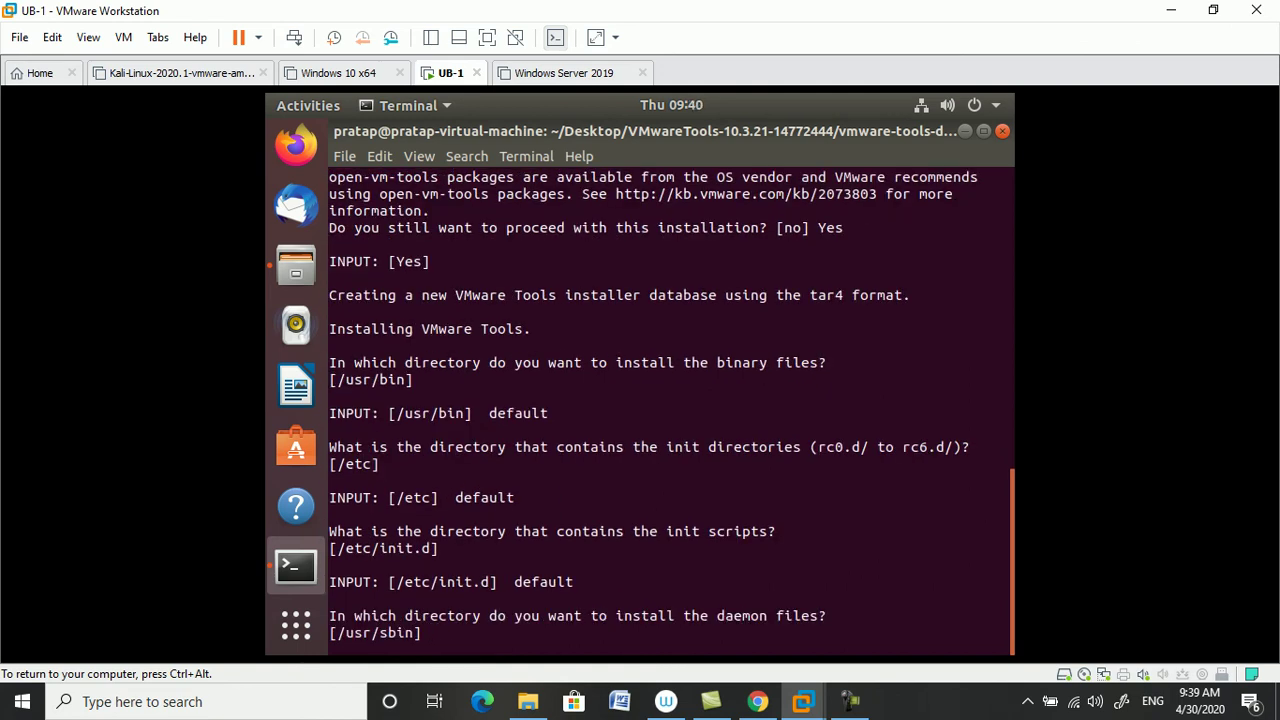
key(Return)
key(Return)
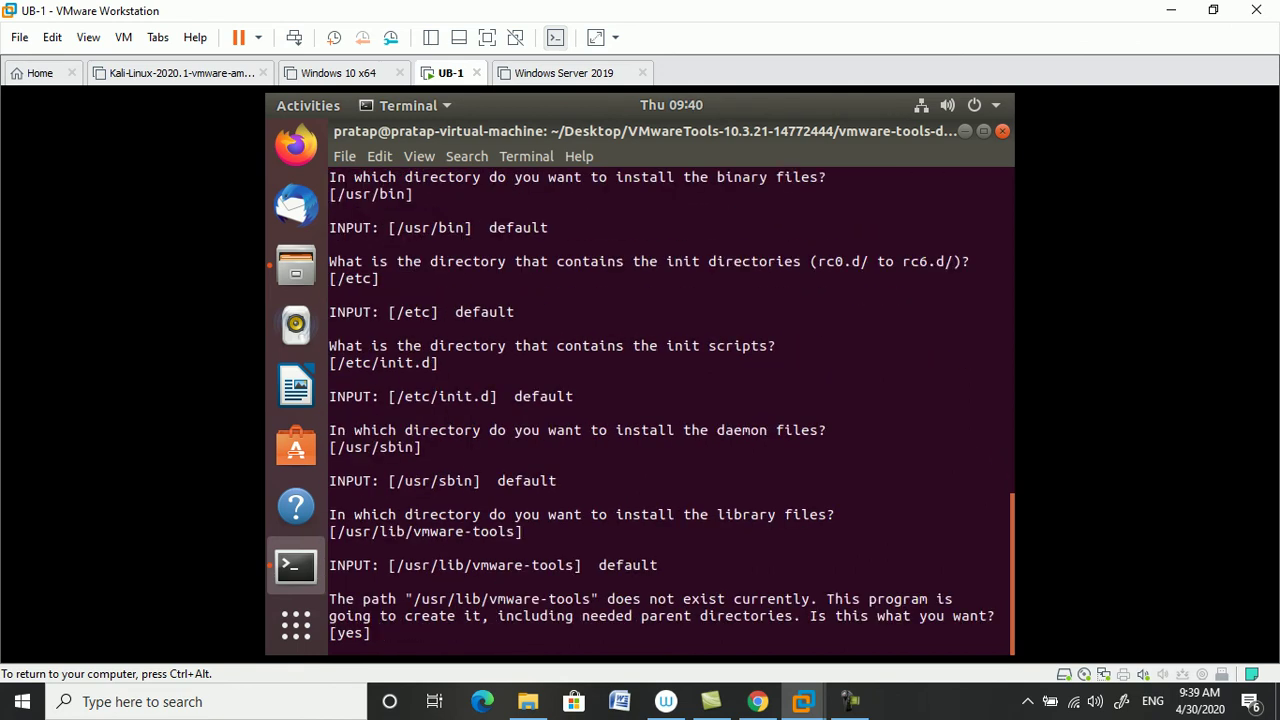
text(Yes)
key(Return)
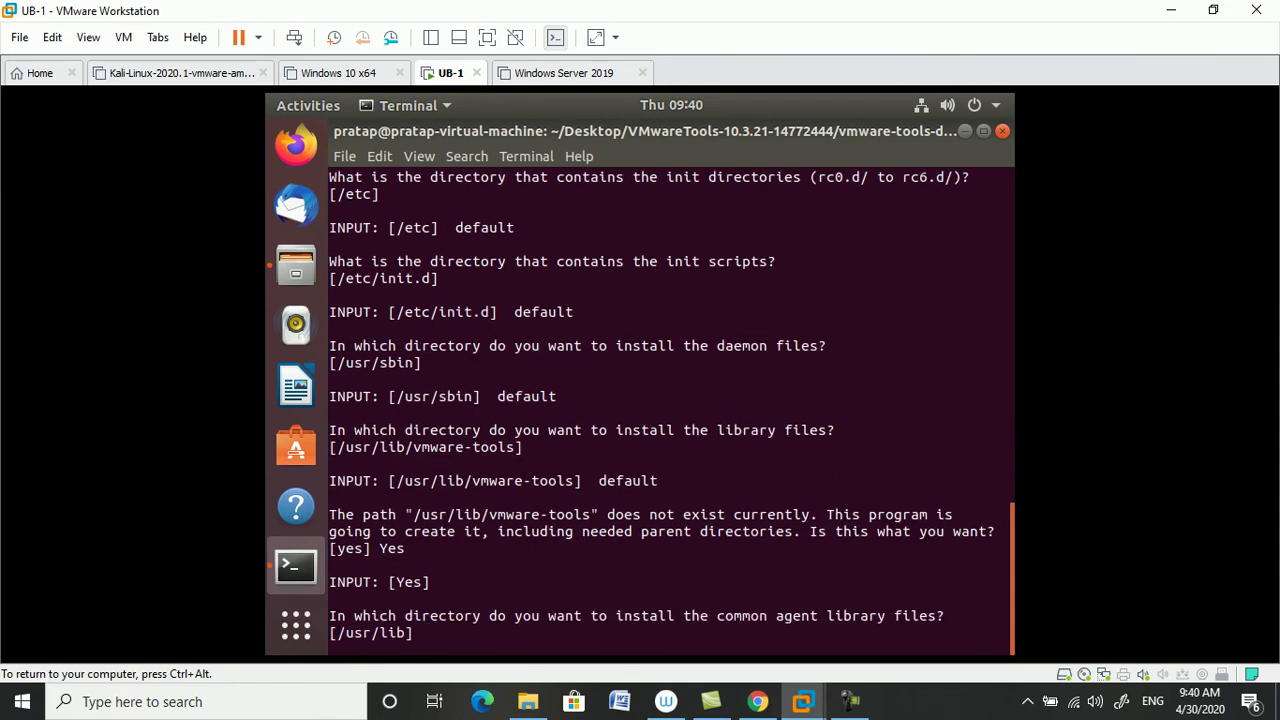
Accept the default directories for the common agent library, transient and documentation files, and allow creating /usr/share/doc/vmware-tools.
key(Return)
key(Return)
key(Return)
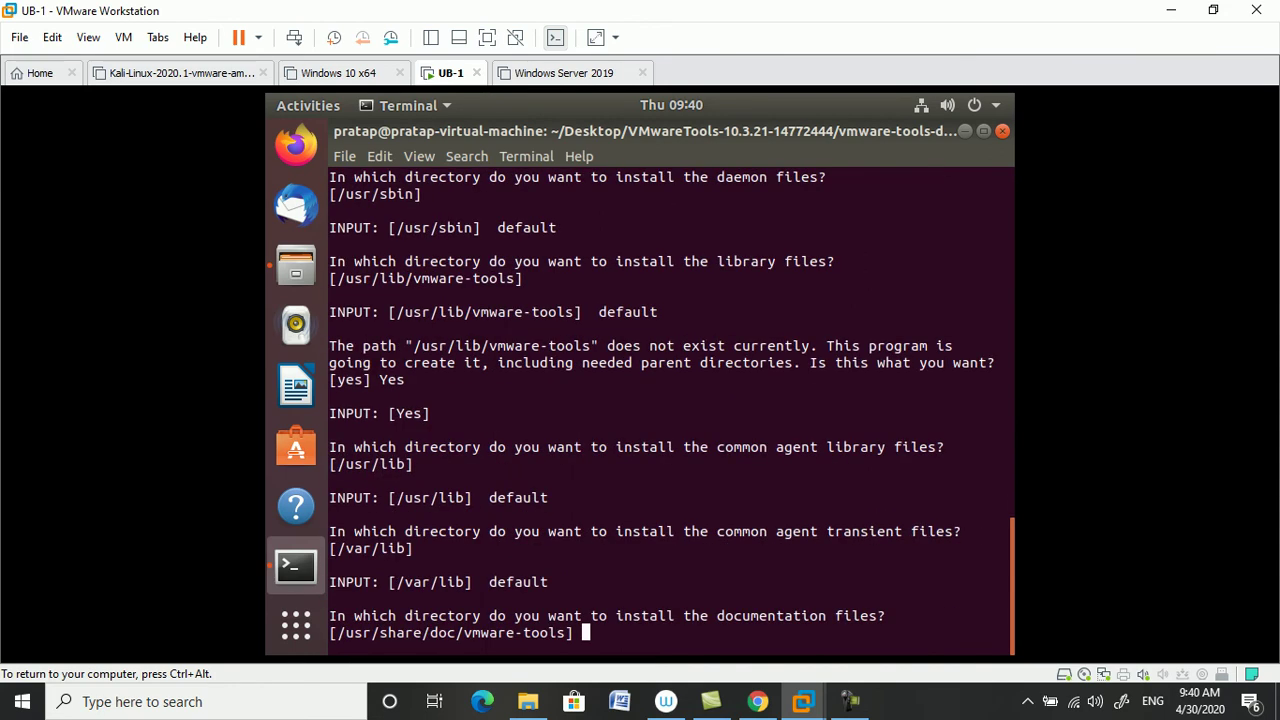
key(Return)
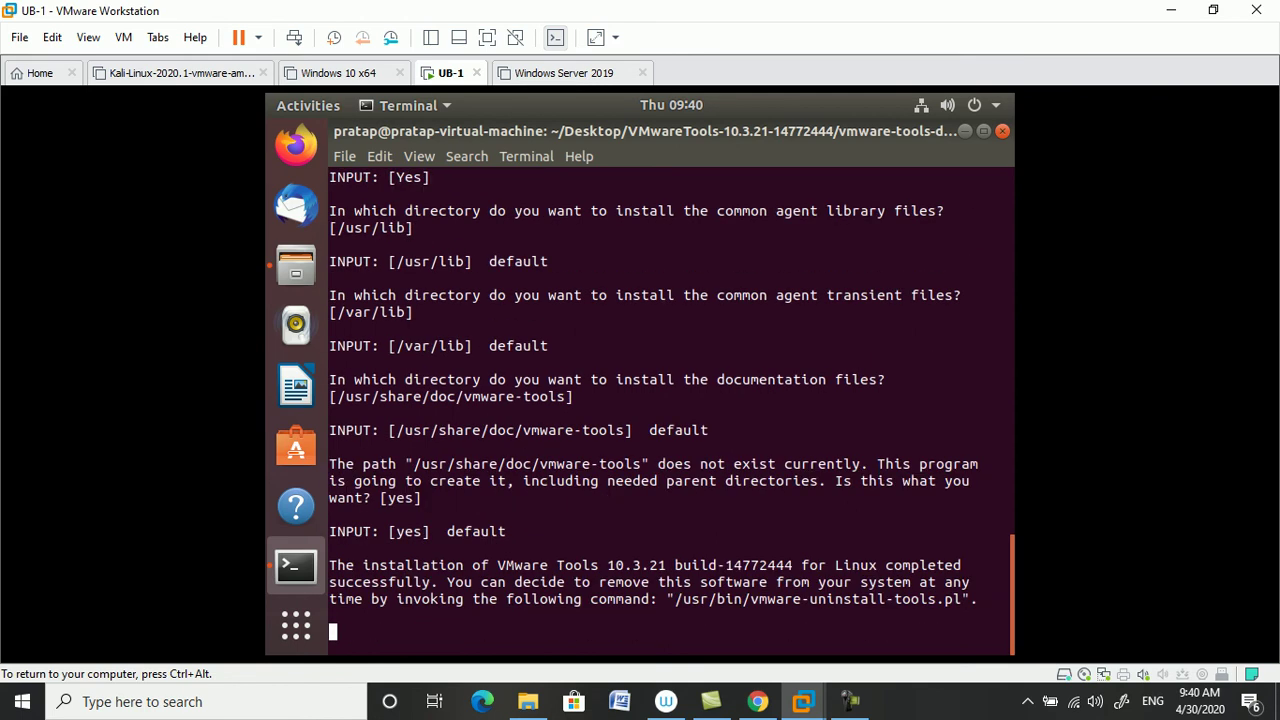
key(Return)
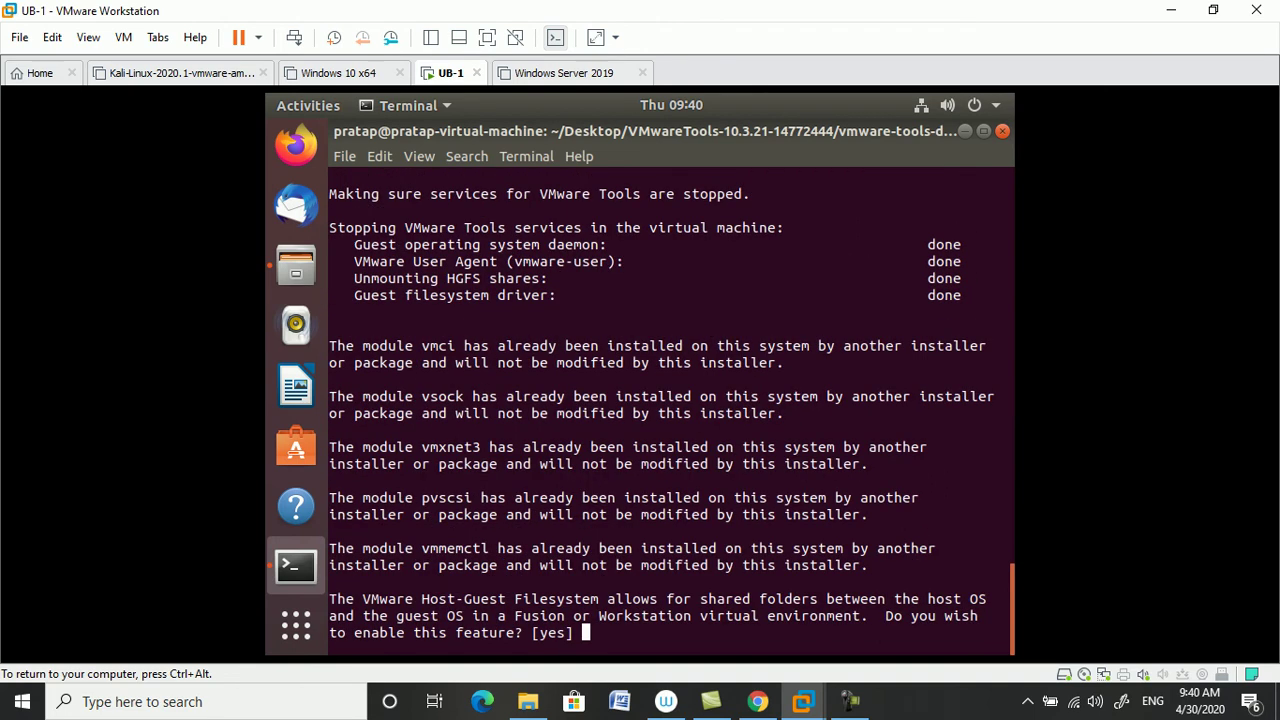
Answer yes to enabling the Host-Guest Filesystem, vmblock and Guest Authentication, and keep the default no for Common Agent.
text(yes)
key(Return)
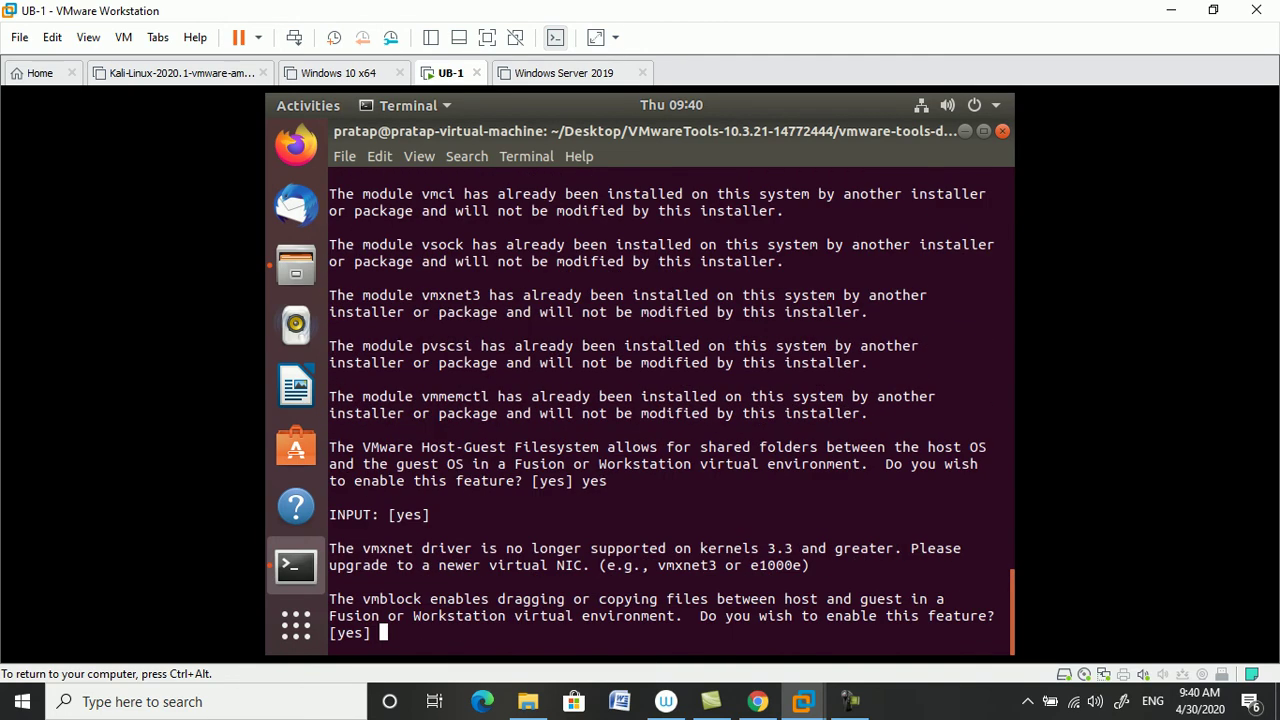
text(yes)
key(Return)
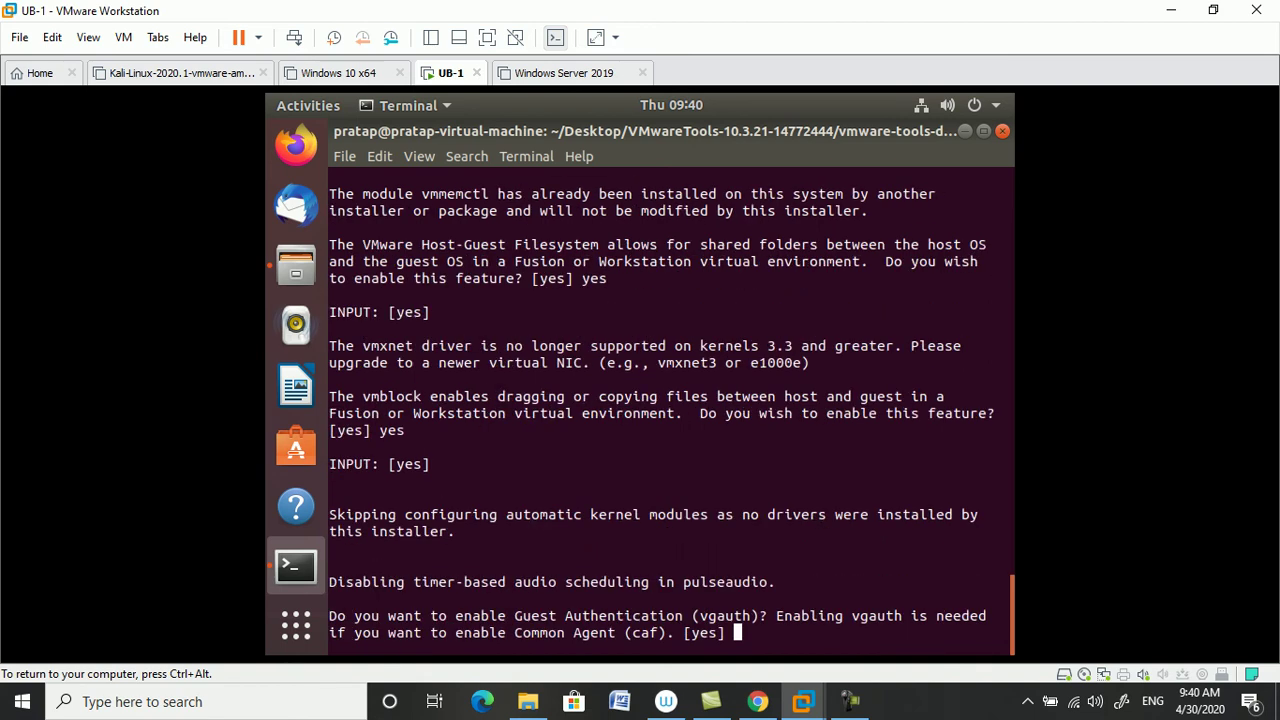
text(yes)
key(Return)
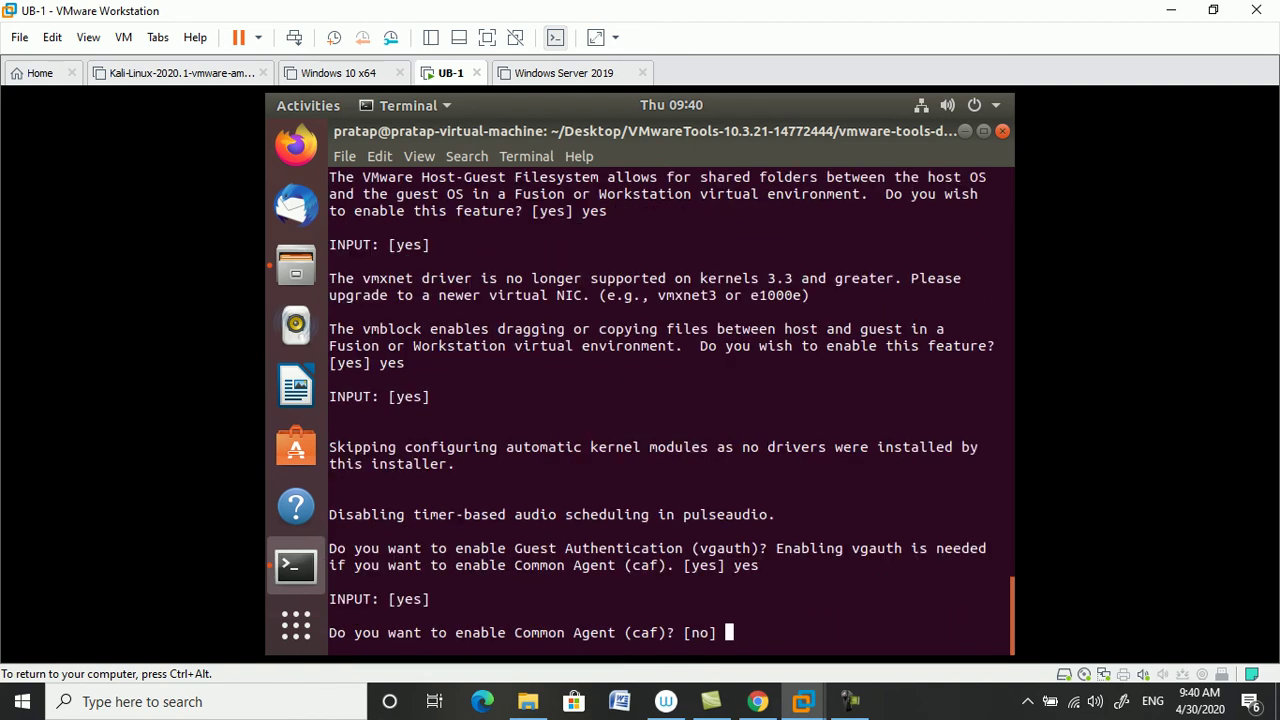
key(Return)
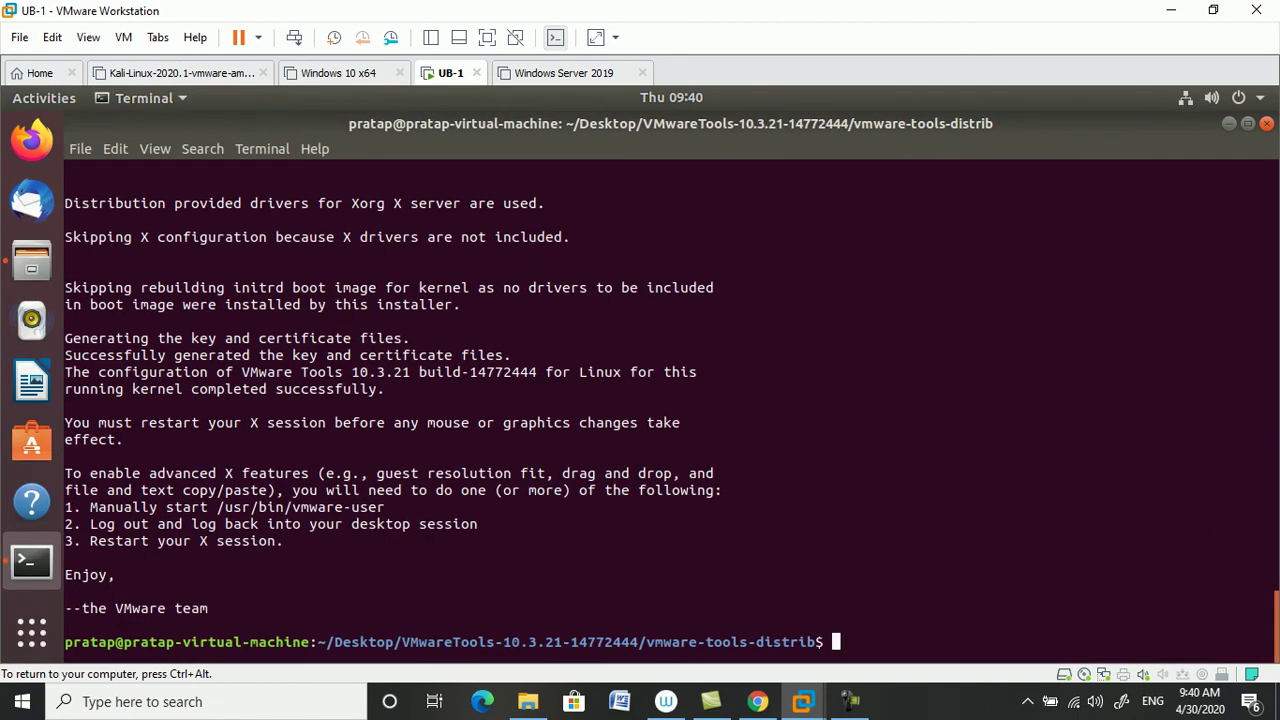
Switch the virtual machine to full screen mode and try to run sudo apt-get install update.
key(ctrl+alt)
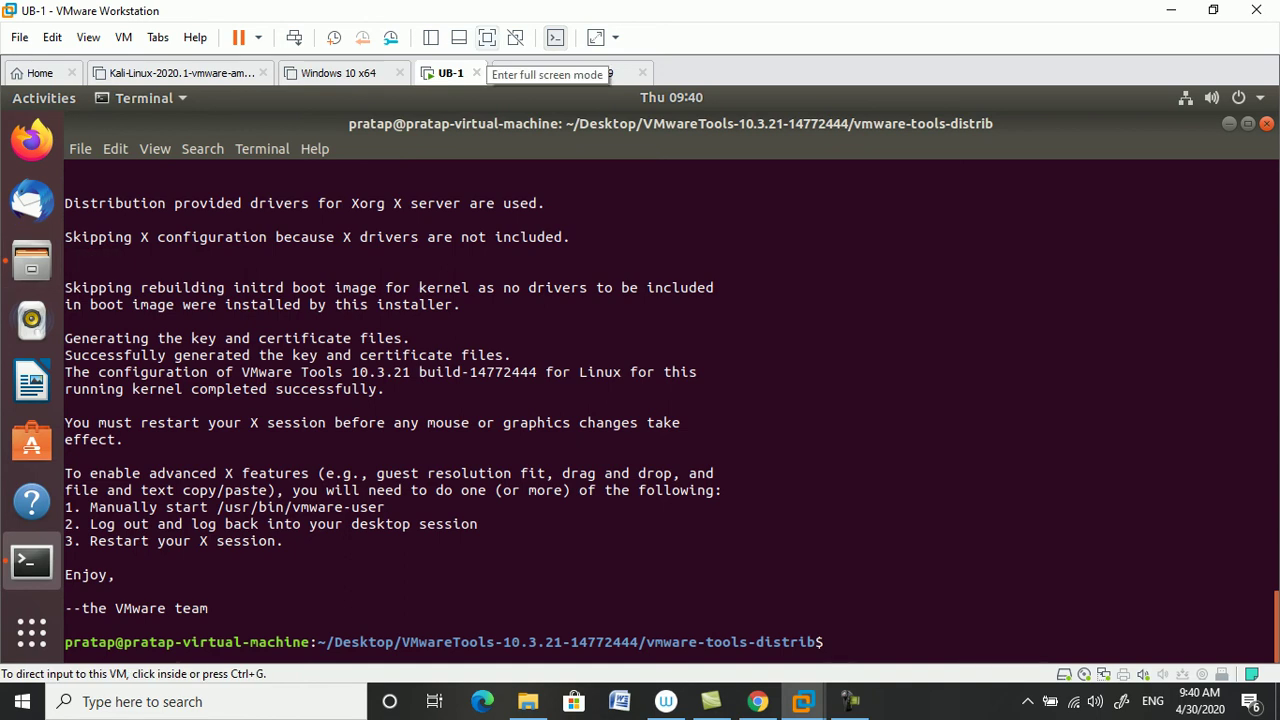
key(ctrl+alt+Return)
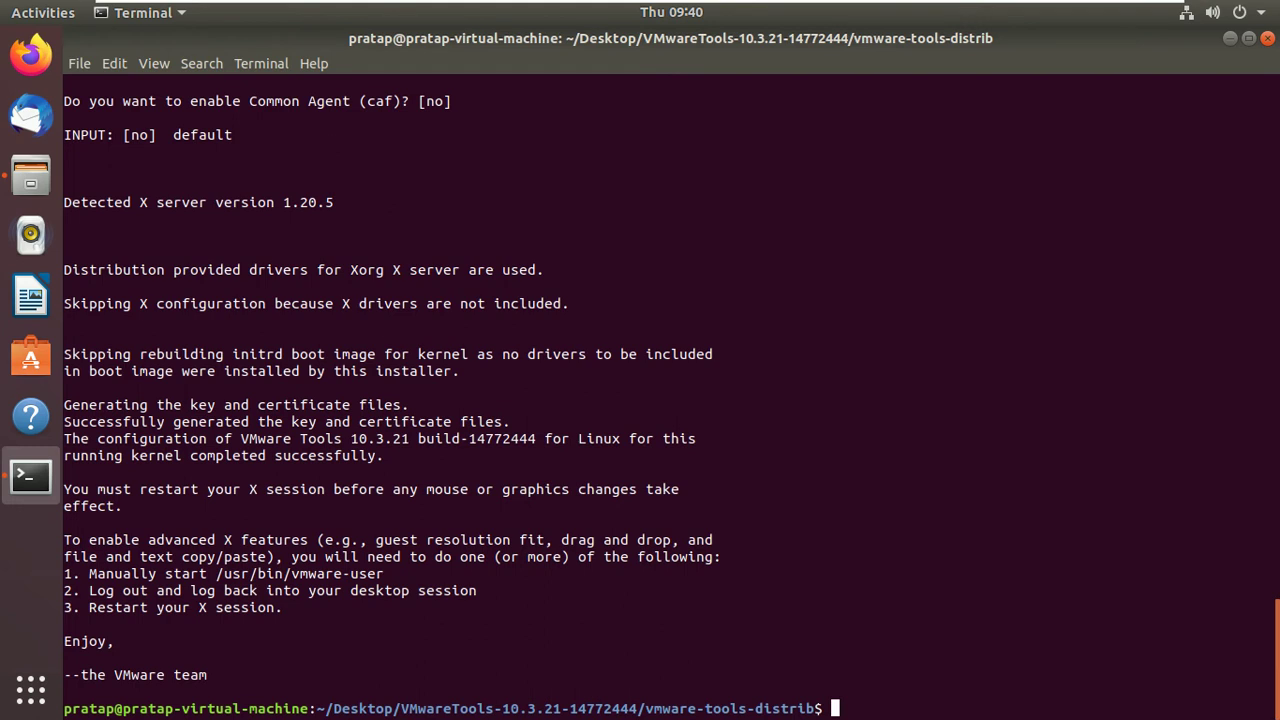
text(sudo apt-gt)
key(BackSpace)
text(et install )
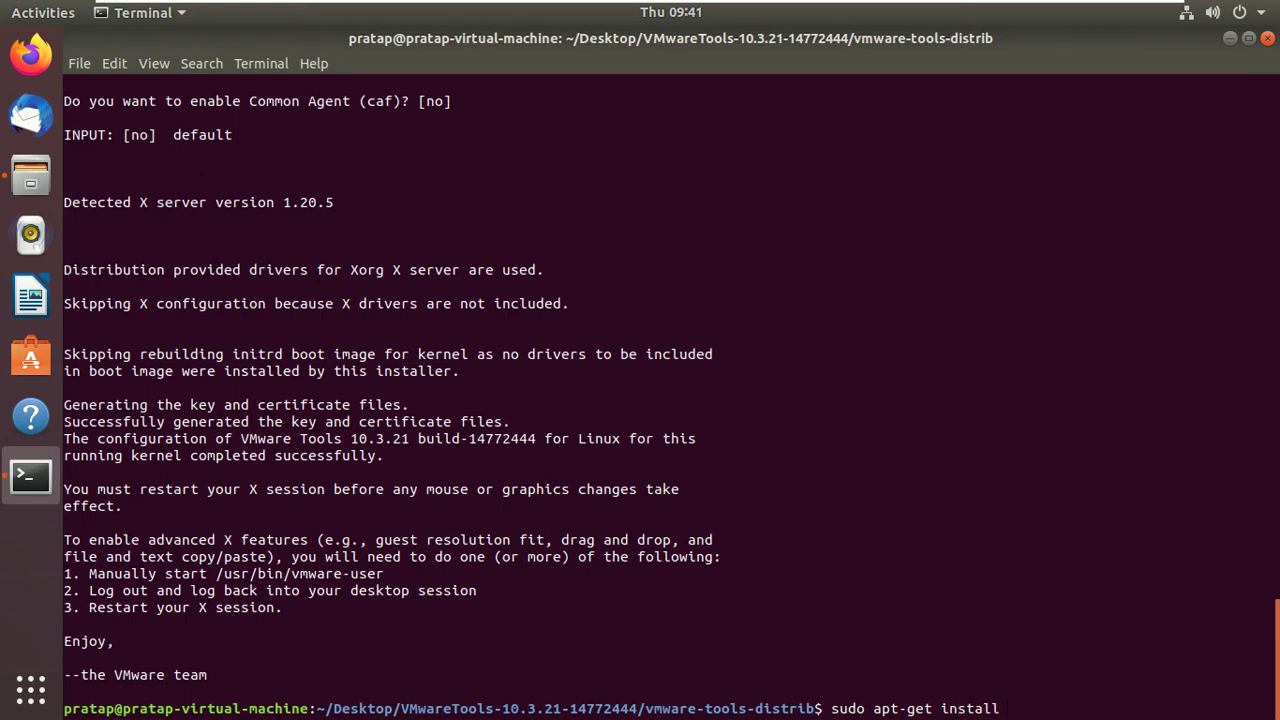
text(update)
key(Return)
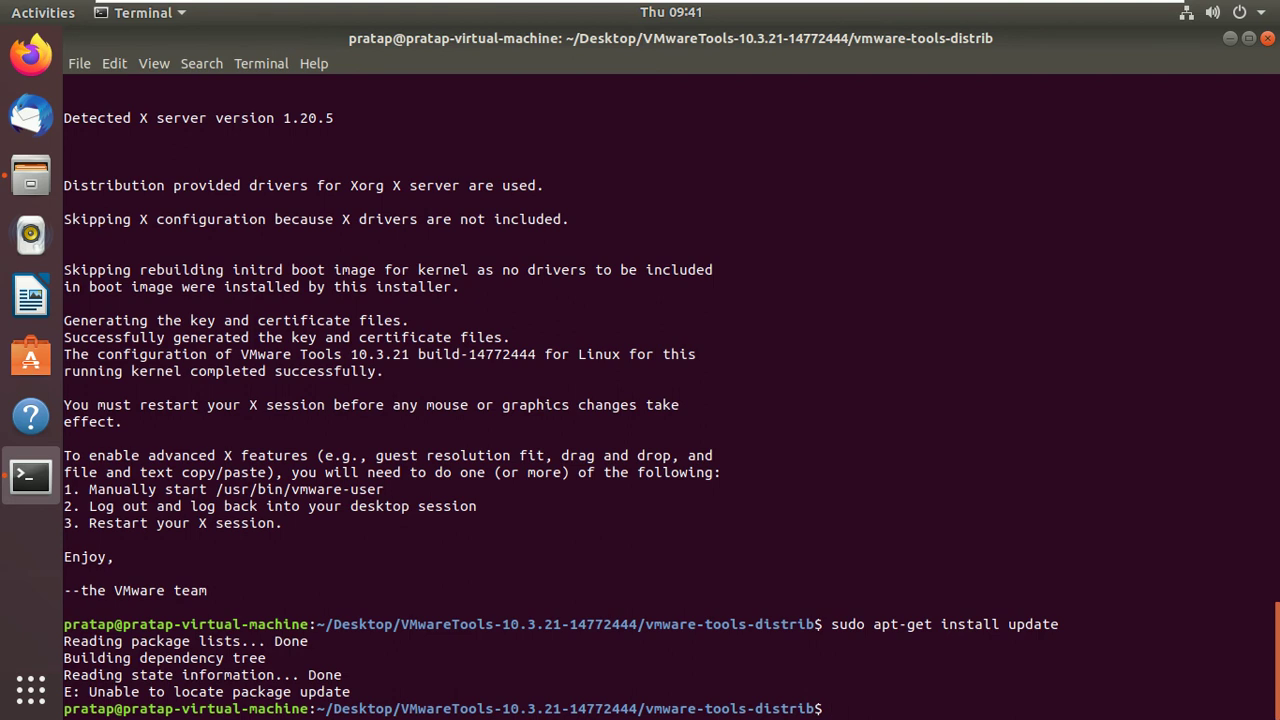
Refresh the package lists with sudo apt-get update and return the virtual machine from full screen to the normal window.
key(Up)
key(BackSpace)
key(BackSpace)
key(BackSpace)
key(BackSpace)
key(BackSpace)
key(BackSpace)
key(BackSpace)
key(BackSpace)
key(BackSpace)
key(BackSpace)
key(BackSpace)
key(BackSpace)
key(BackSpace)
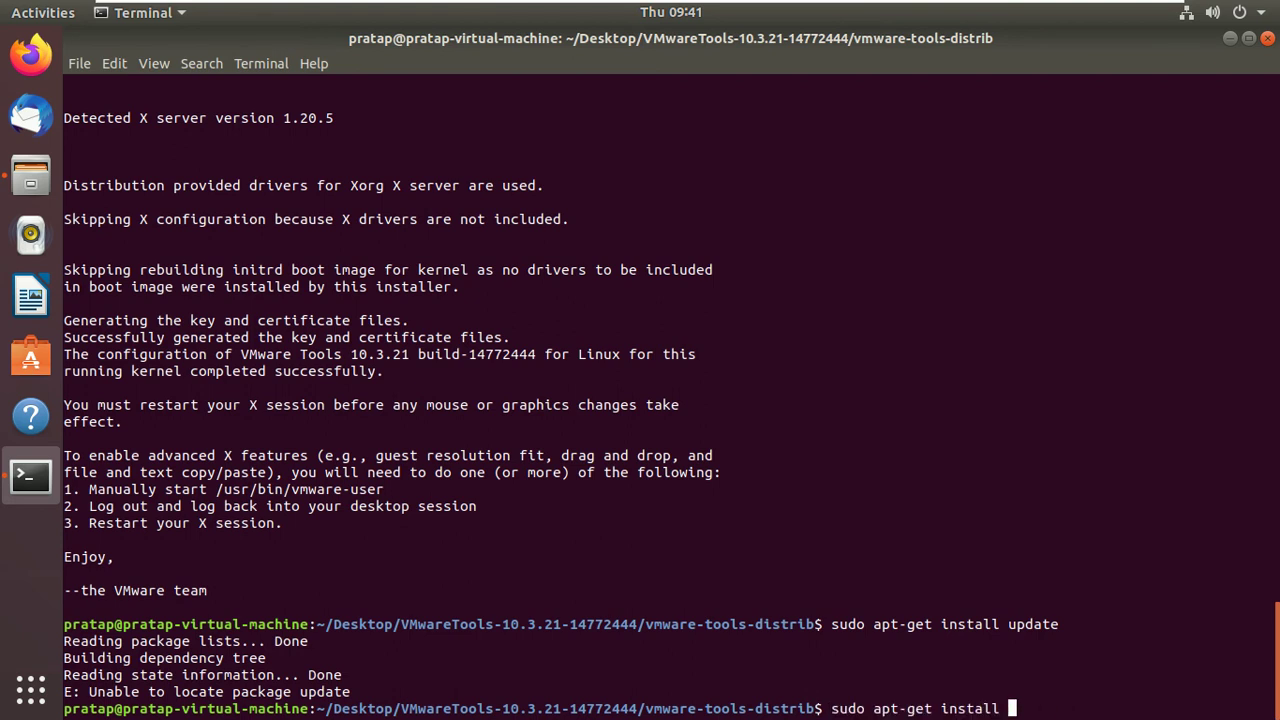
key(BackSpace)
text(update)
key(Return)
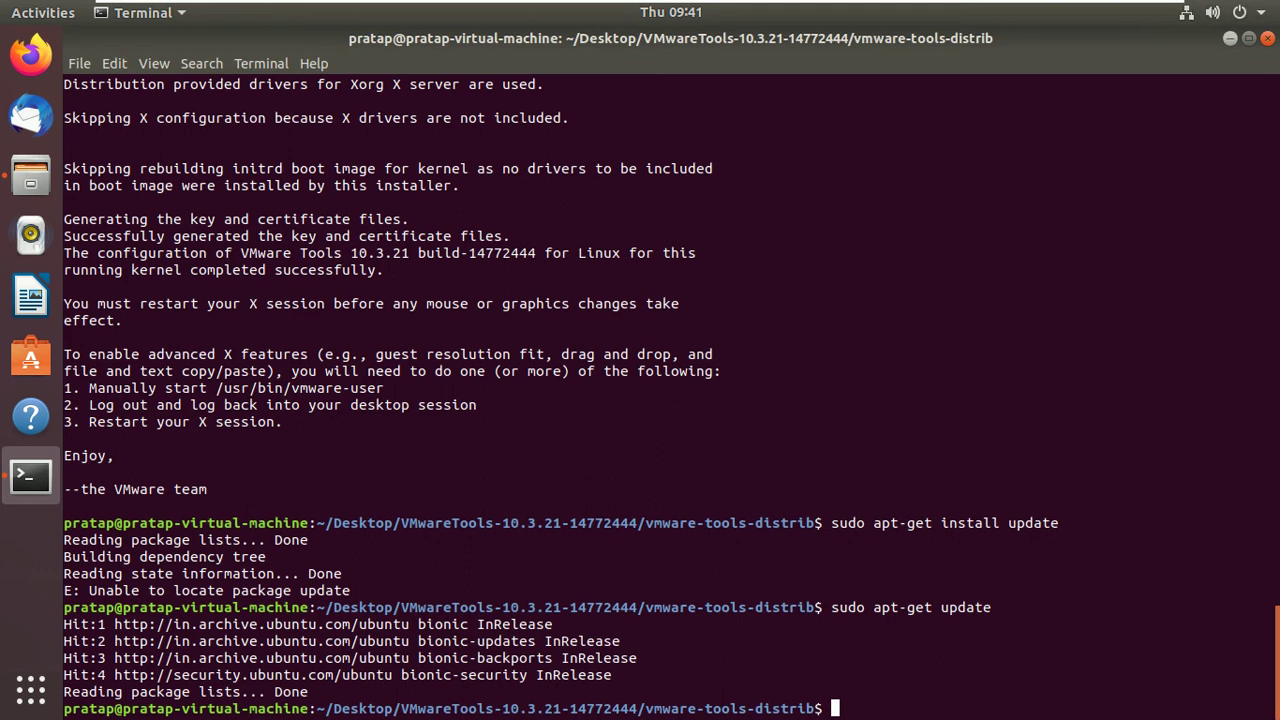
click(1142, 11)
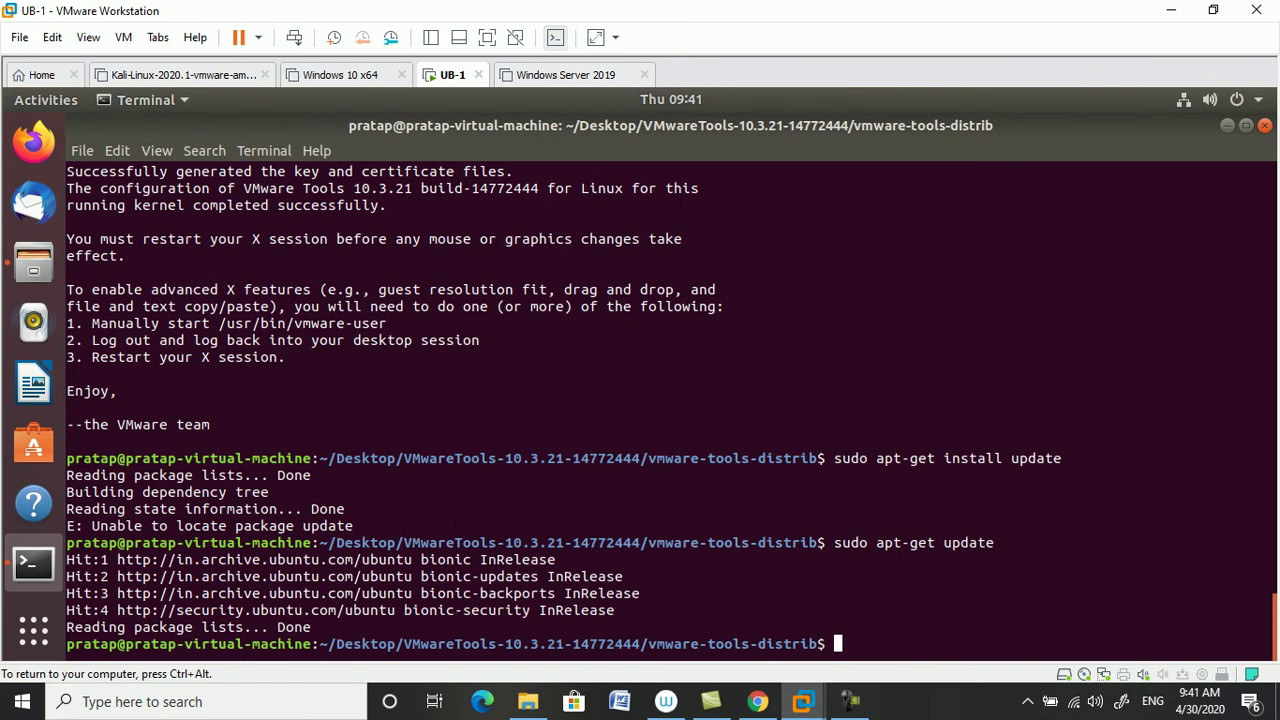
Leave the virtual machine, start Epic Pen on the Windows host with its toolbar moved aside, and open a blank Paint canvas.
key(ctrl+alt)
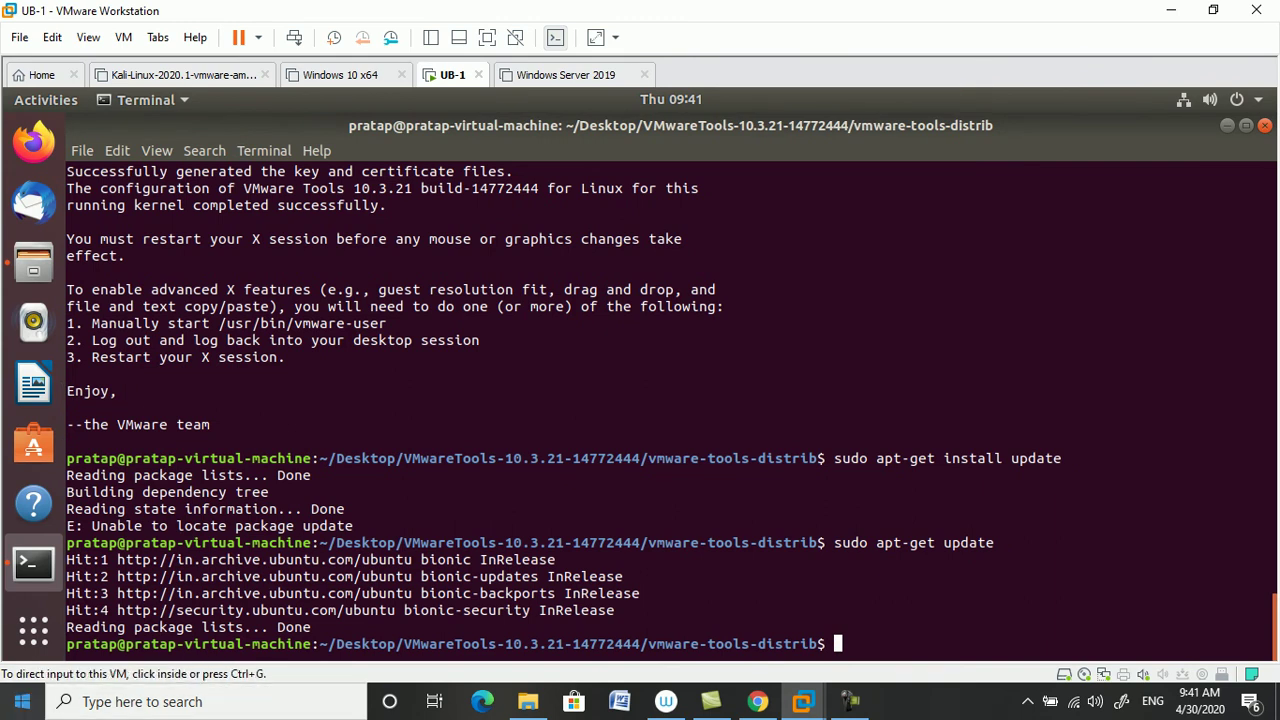
click(22, 701)
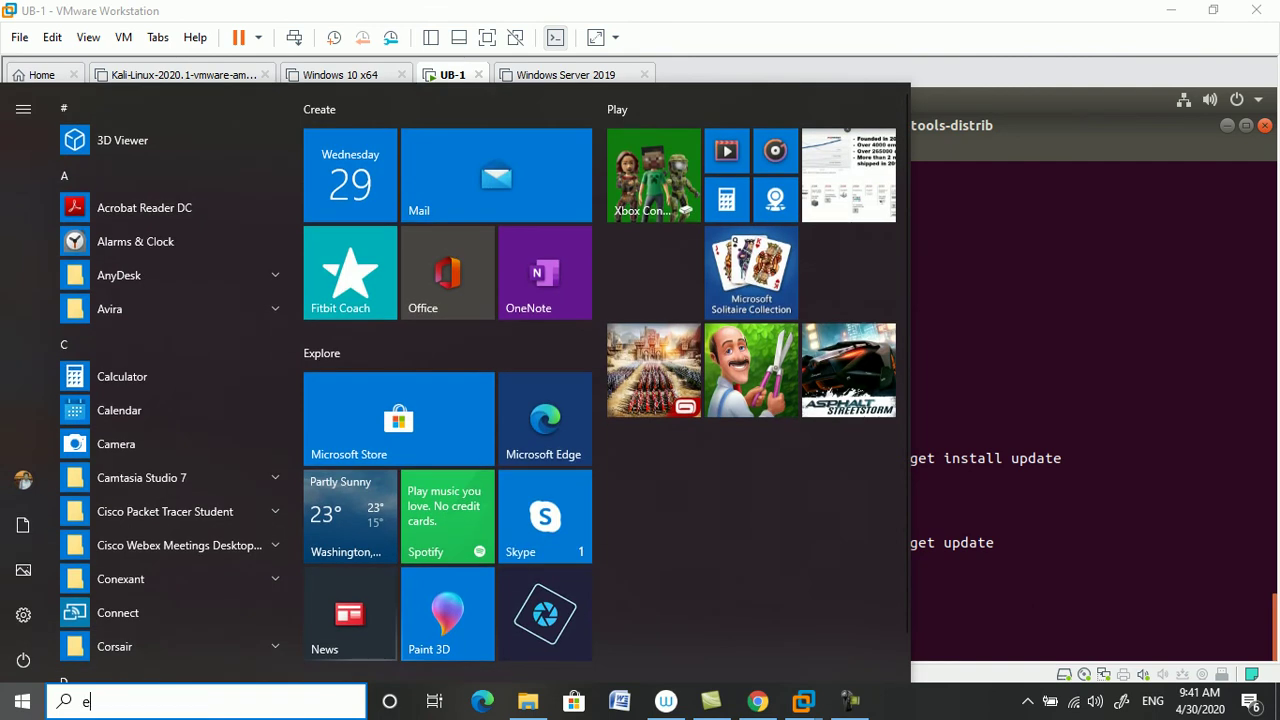
text(ep)
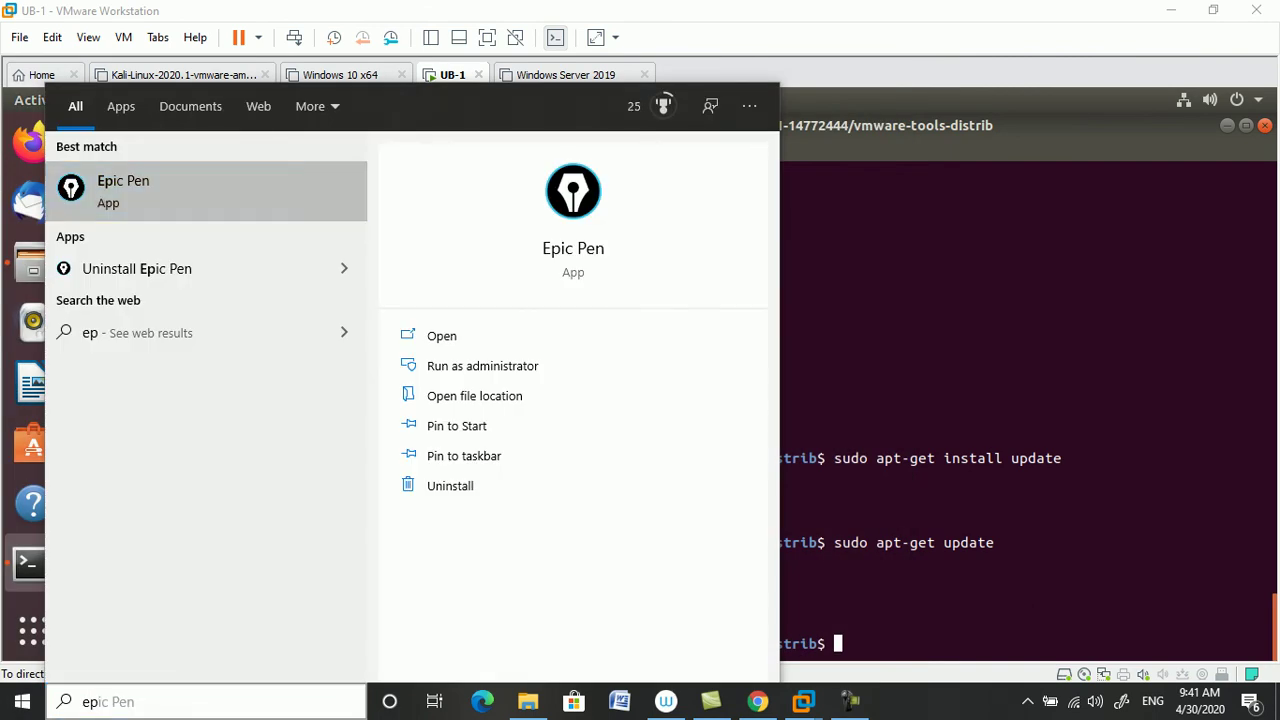
key(Return)
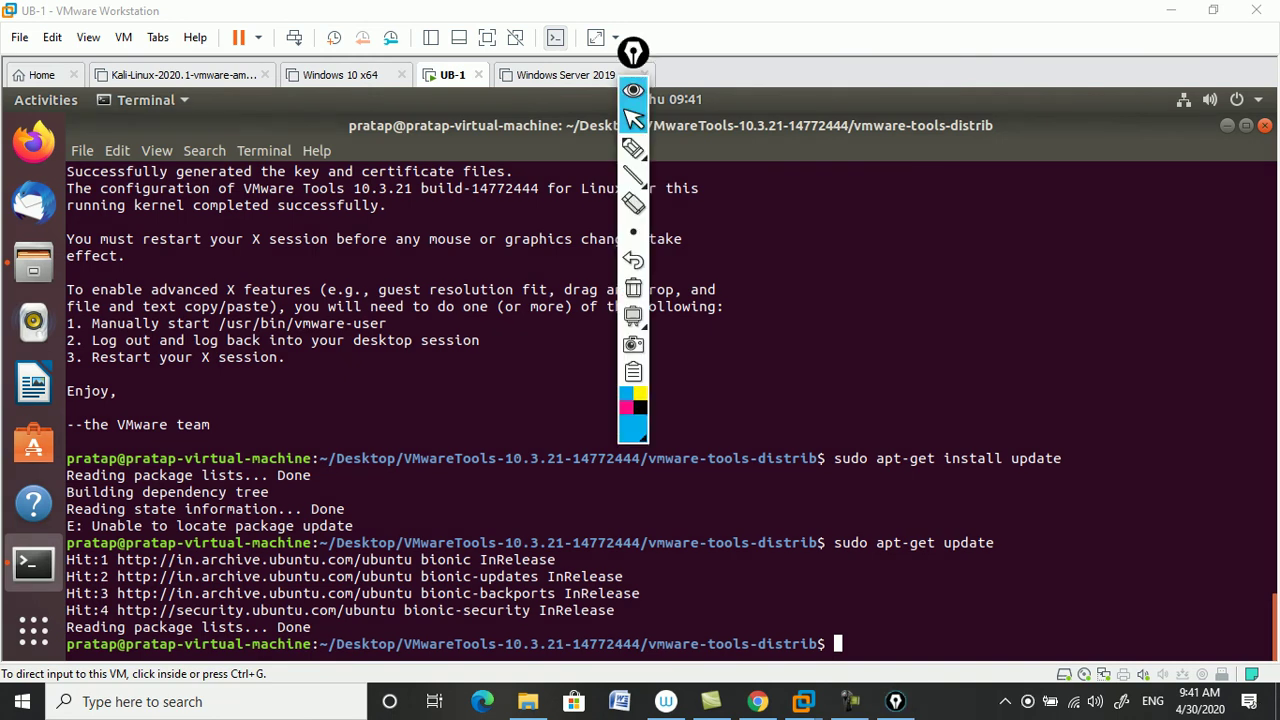
drag(633, 52, 1117, 184)
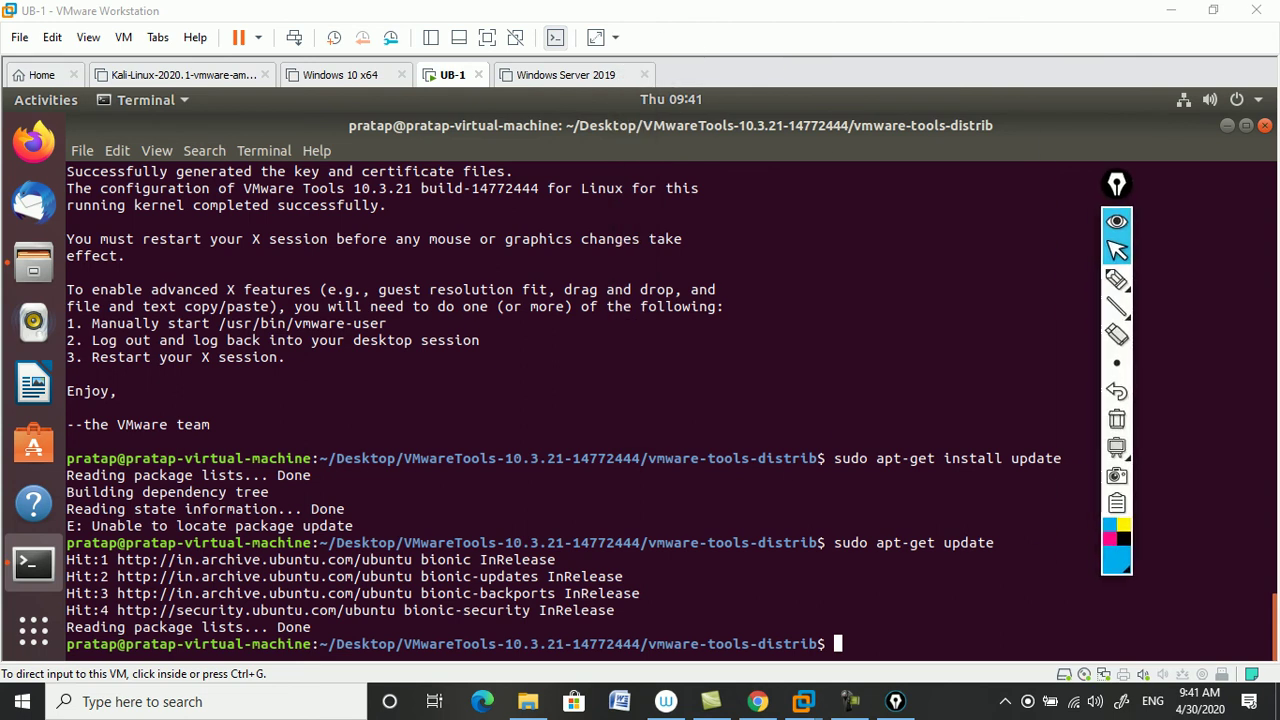
key(super+r)
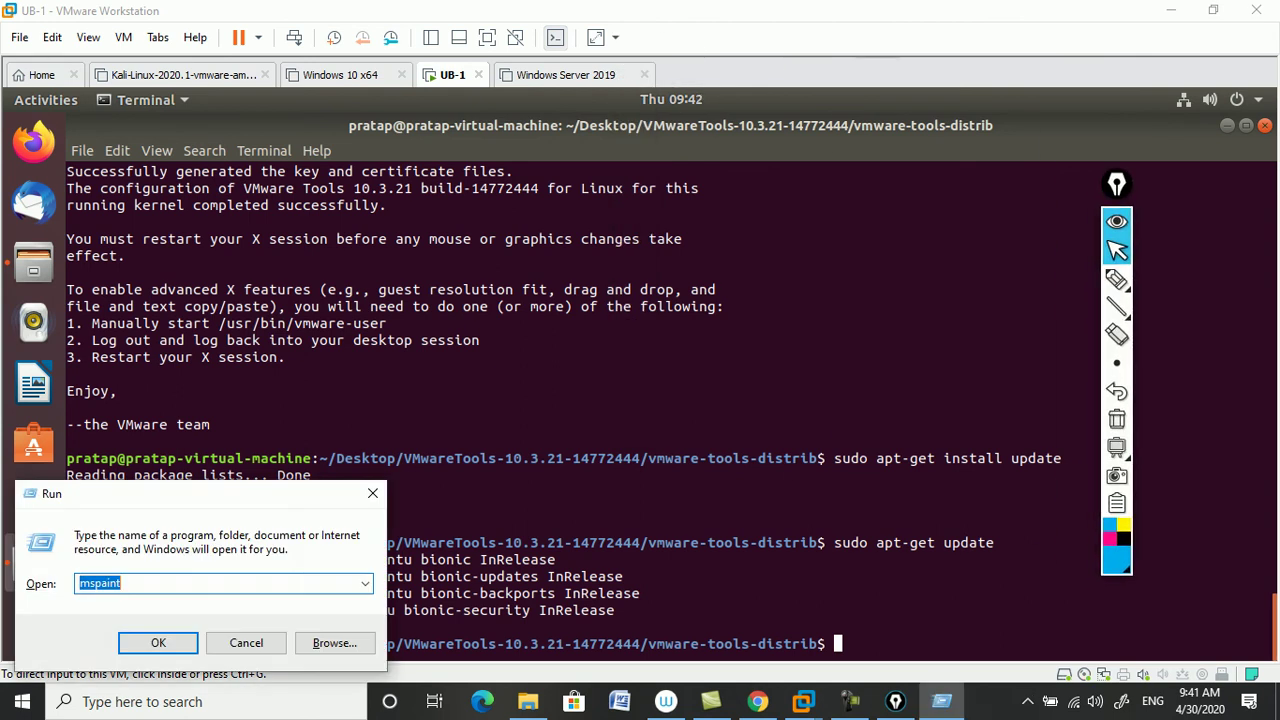
key(Return)
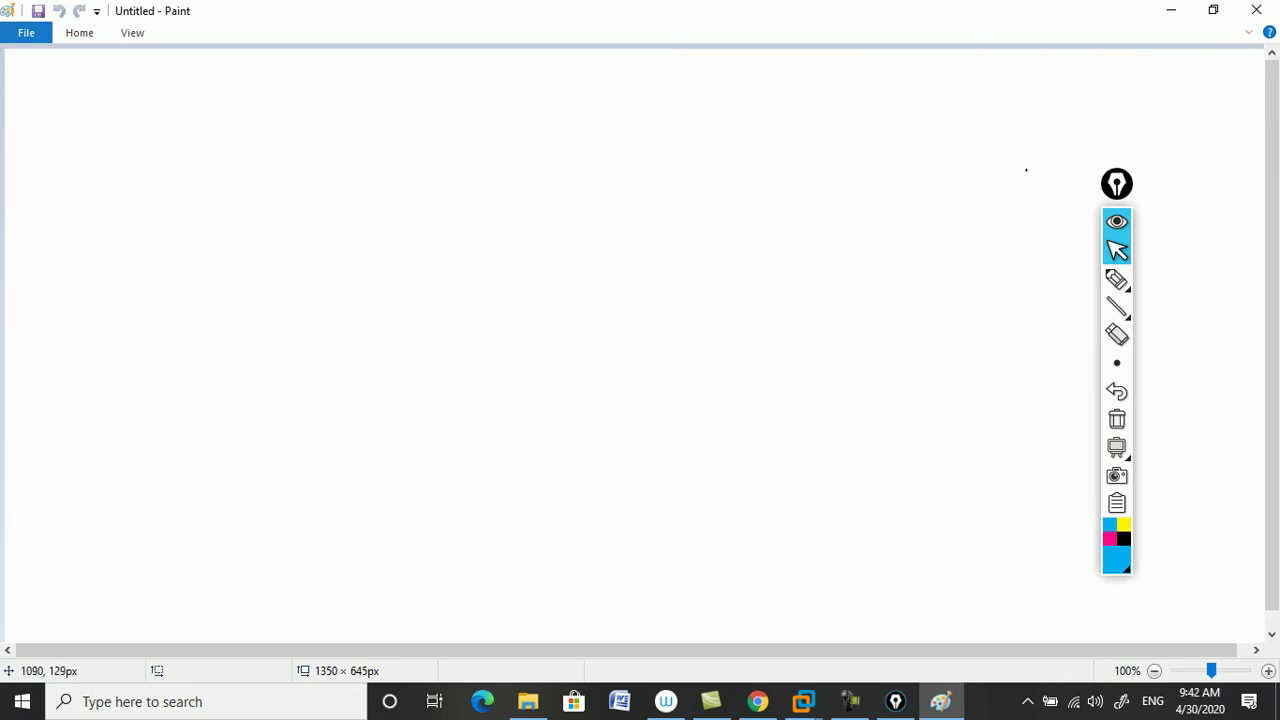
With Epic Pen's text tool, write the note "right click on vm > install vmware tools on the desktop" over the blank canvas.
mouse_move(1116, 280)
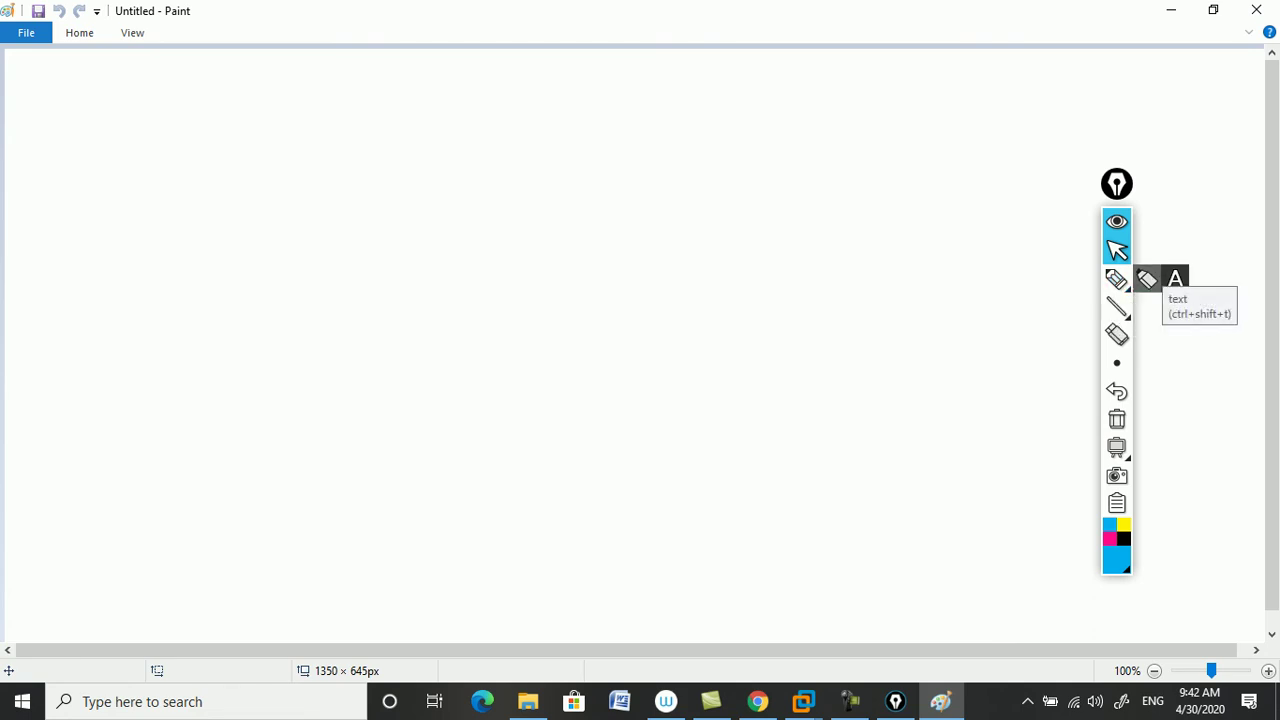
click(1175, 279)
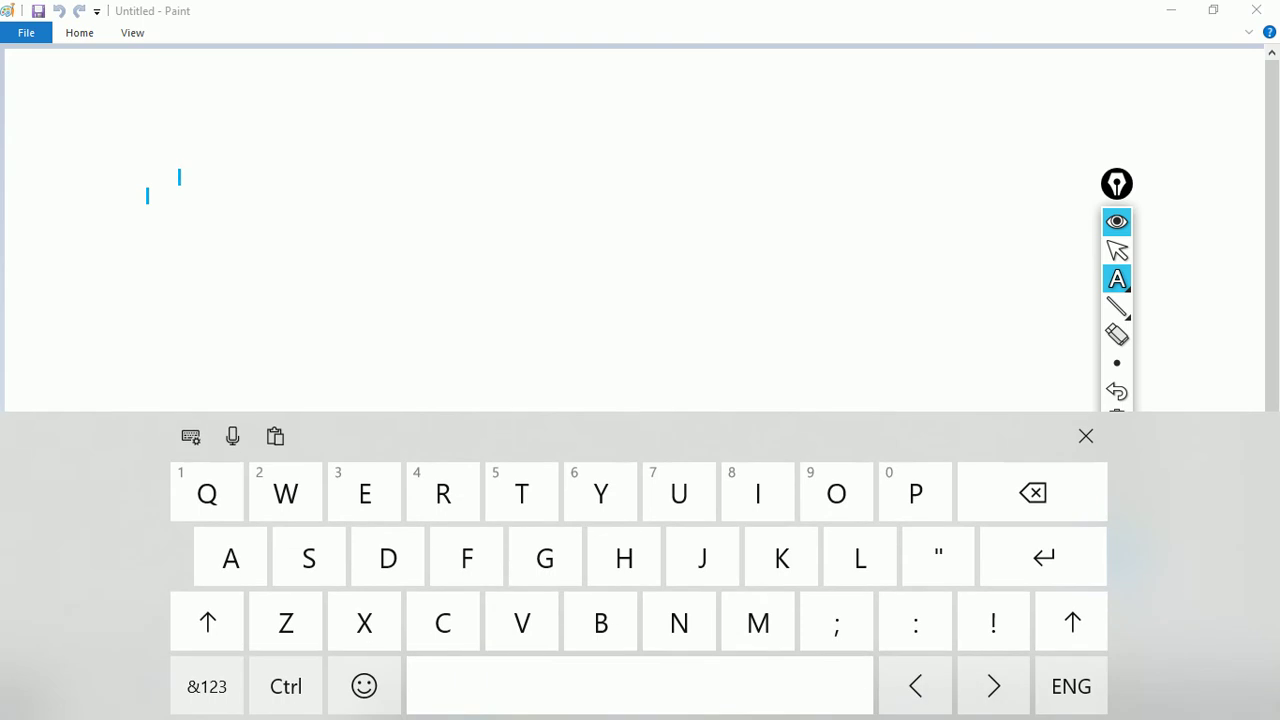
click(179, 177)
text(ri)
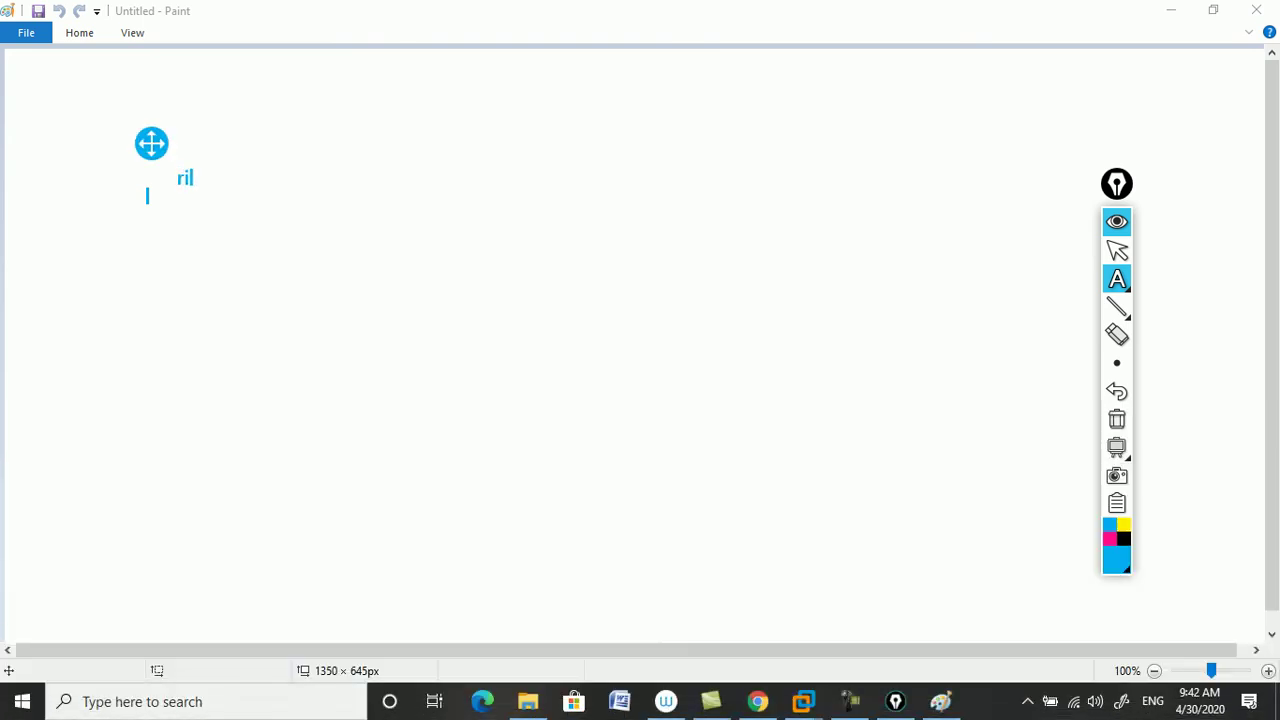
text(ght click on )
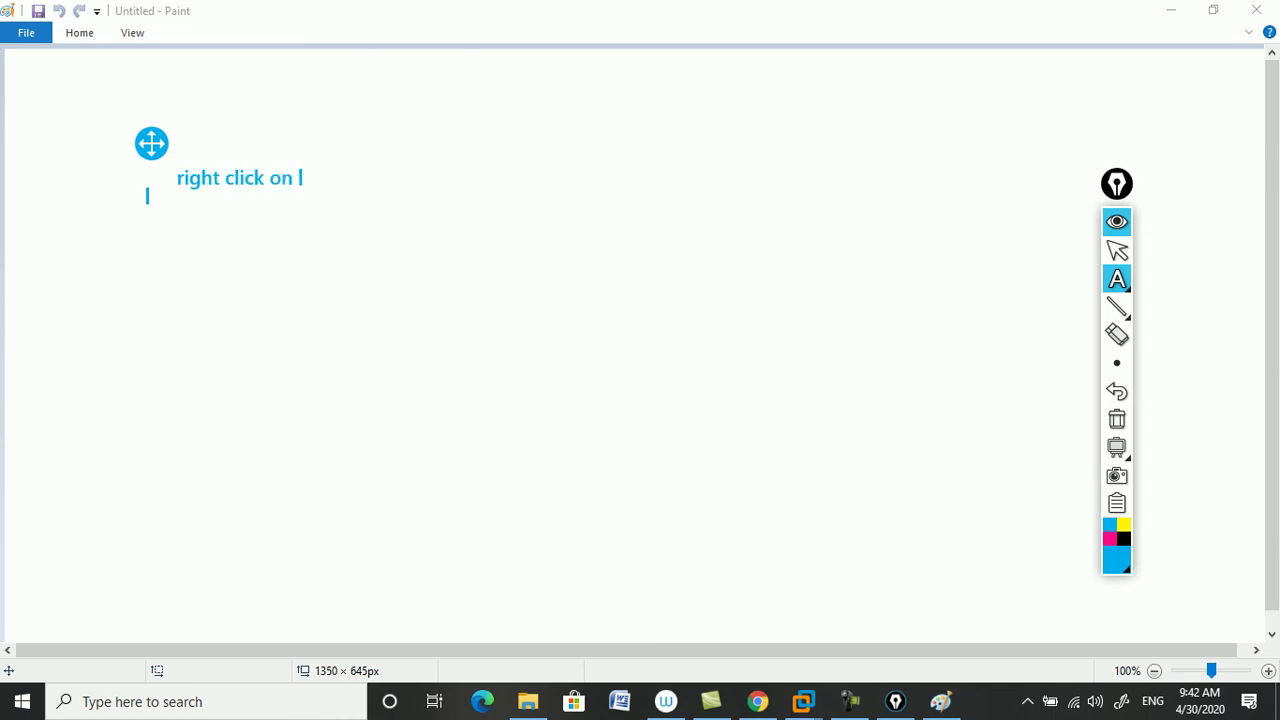
text(vm > install vm)
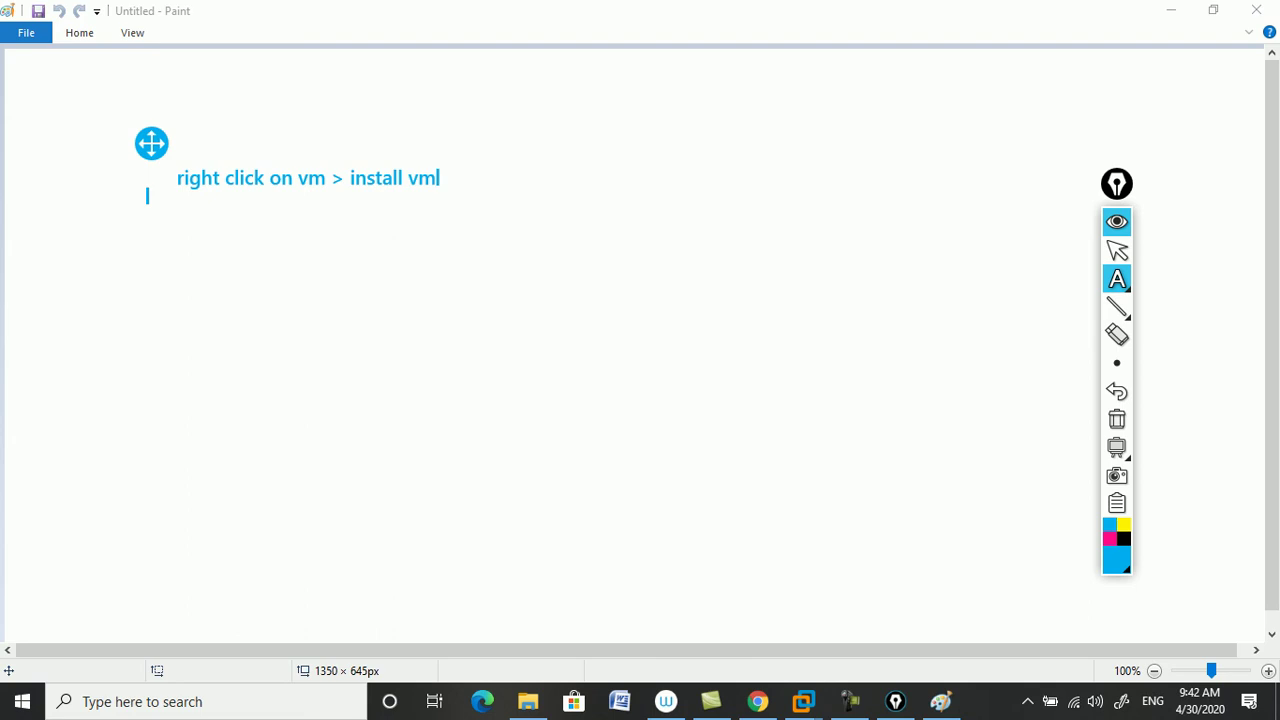
text(ware tools on )
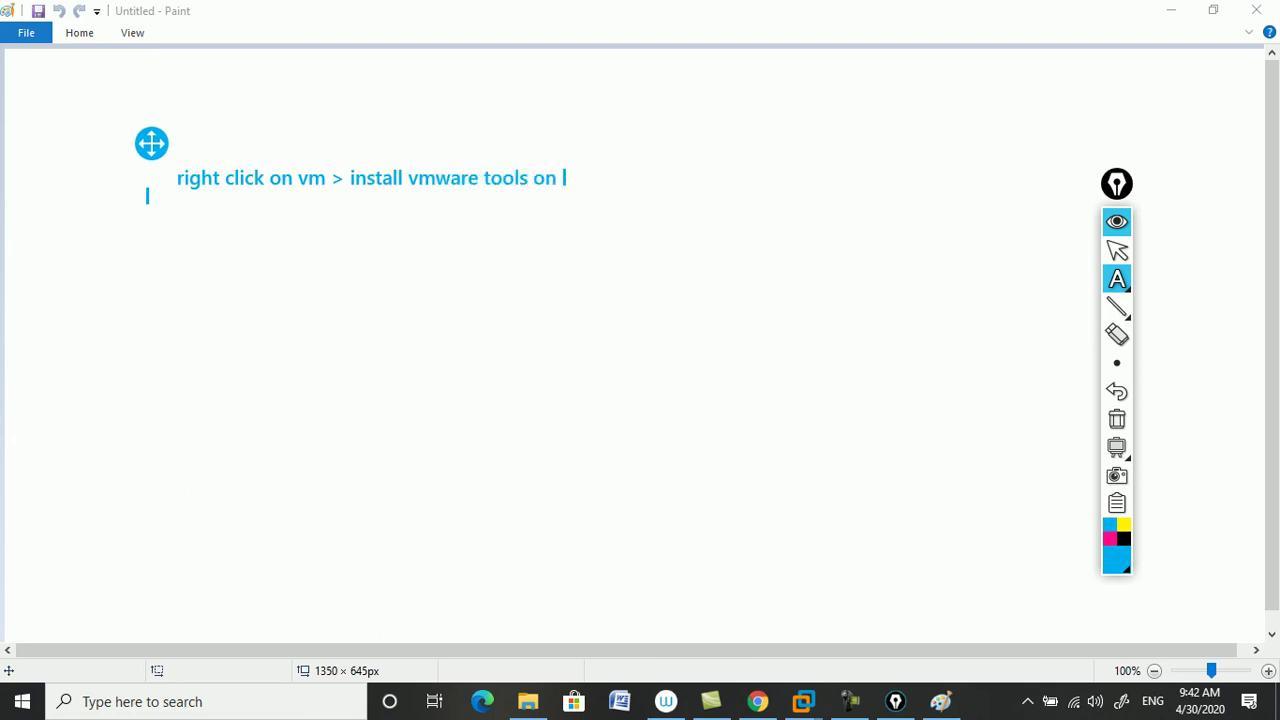
text(the desktol)
key(BackSpace)
text(sktop )
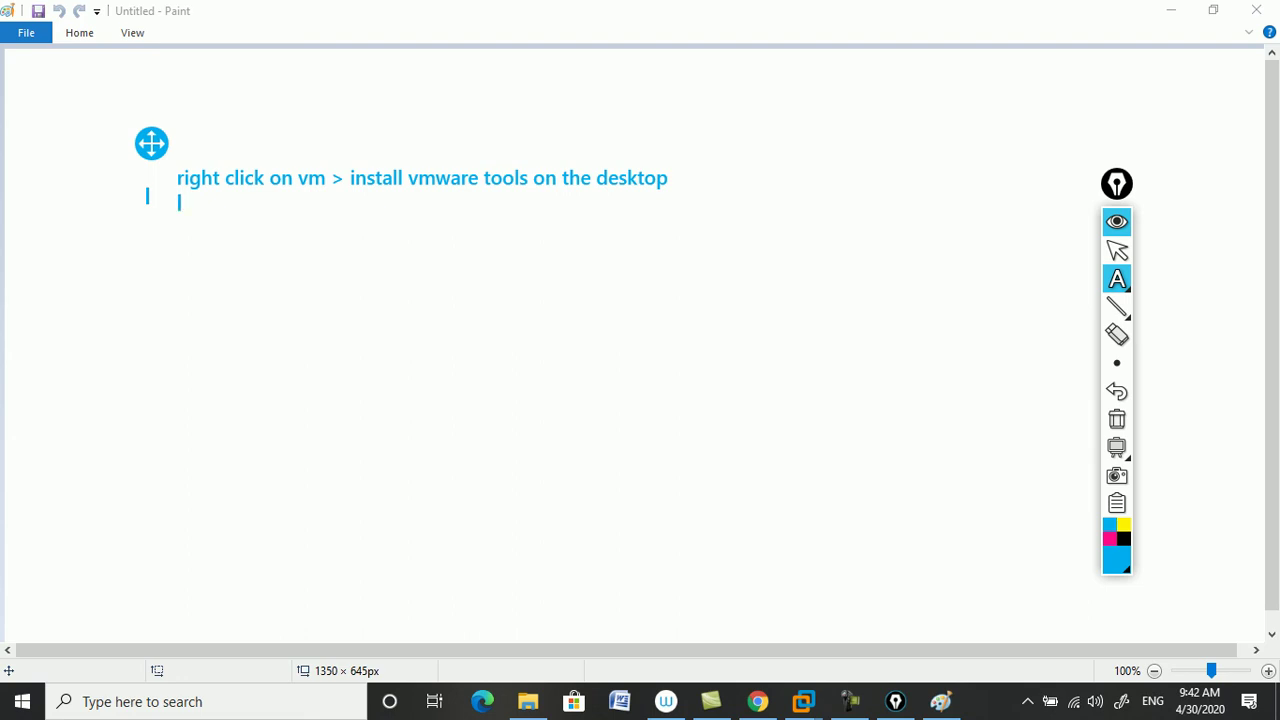
Add two lines to the notes: "extract the vmware zip file on the desktop" and "cd Desktop".
text(extract the vmware)
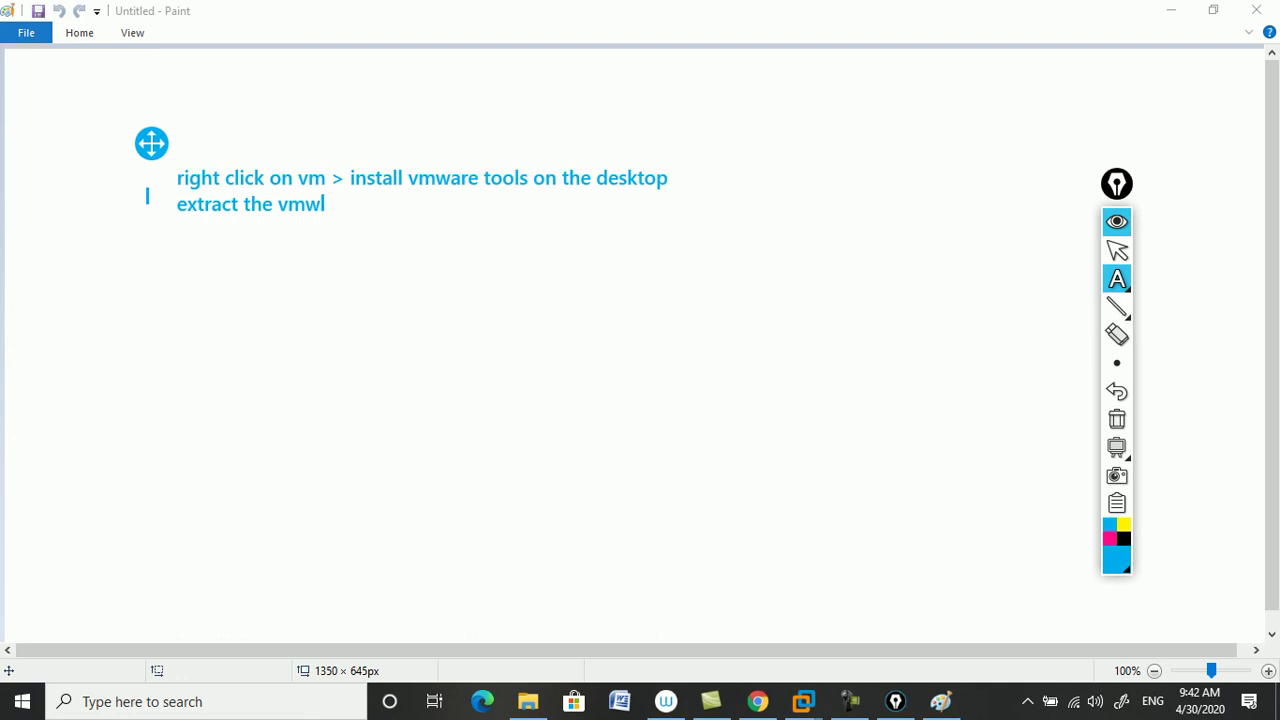
text(t)
key(BackSpace)
text(zip file on t)
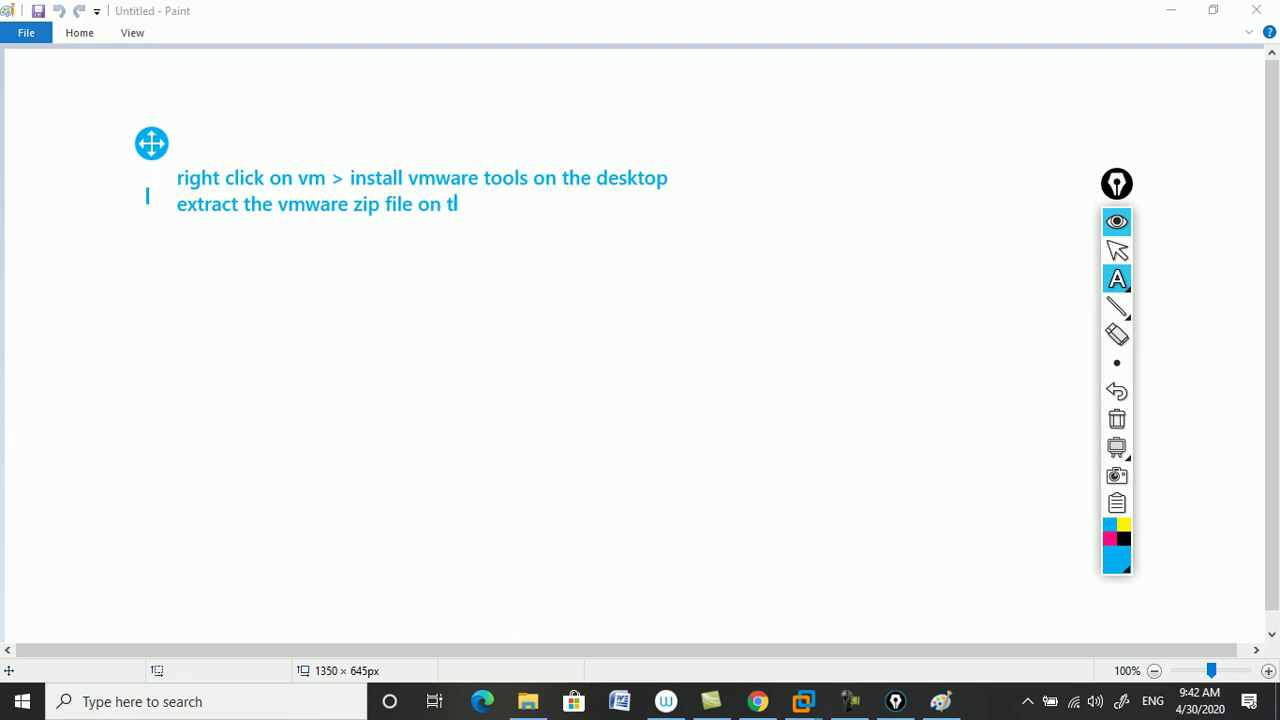
text(he desktop)
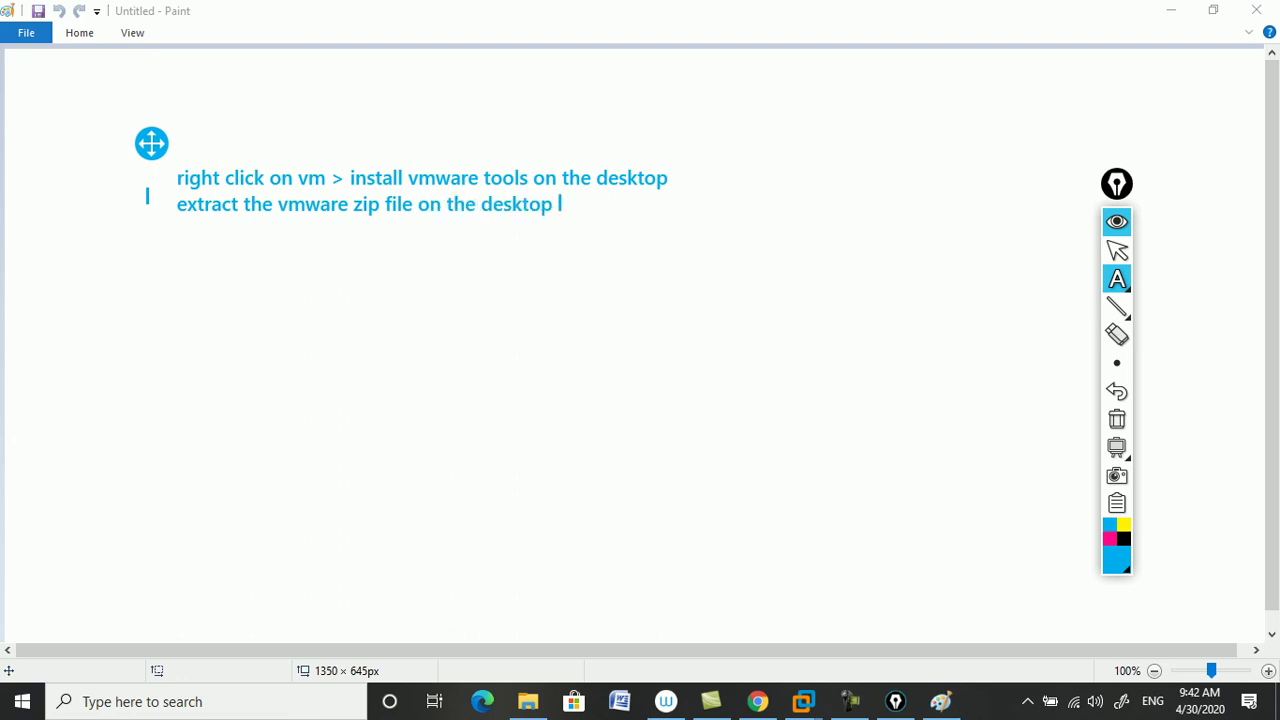
key(Return)
text(cd Desktop)
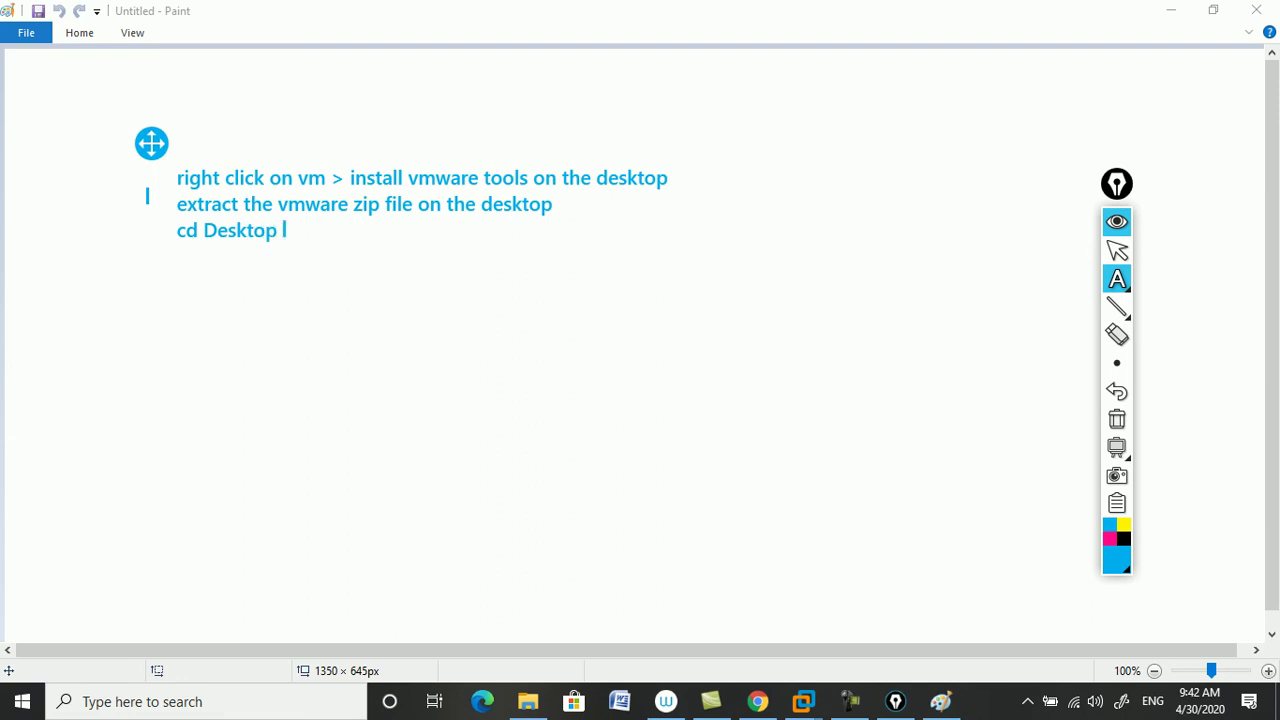
Add the note line "ls (which is going to show you the extracted files and folders)".
text(ls (which is)
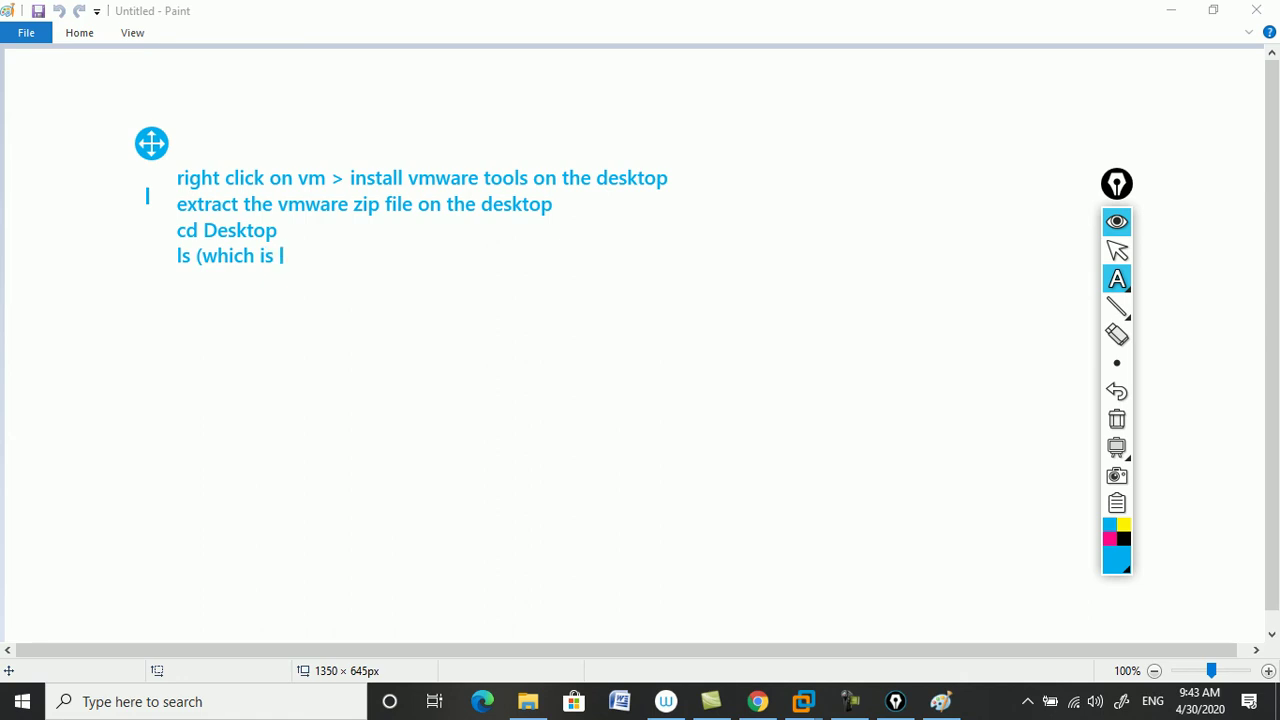
text(ol)
key(BackSpace)
key(BackSpace)
text(going to show to)
key(BackSpace)
key(BackSpace)
key(BackSpace)
text(you )
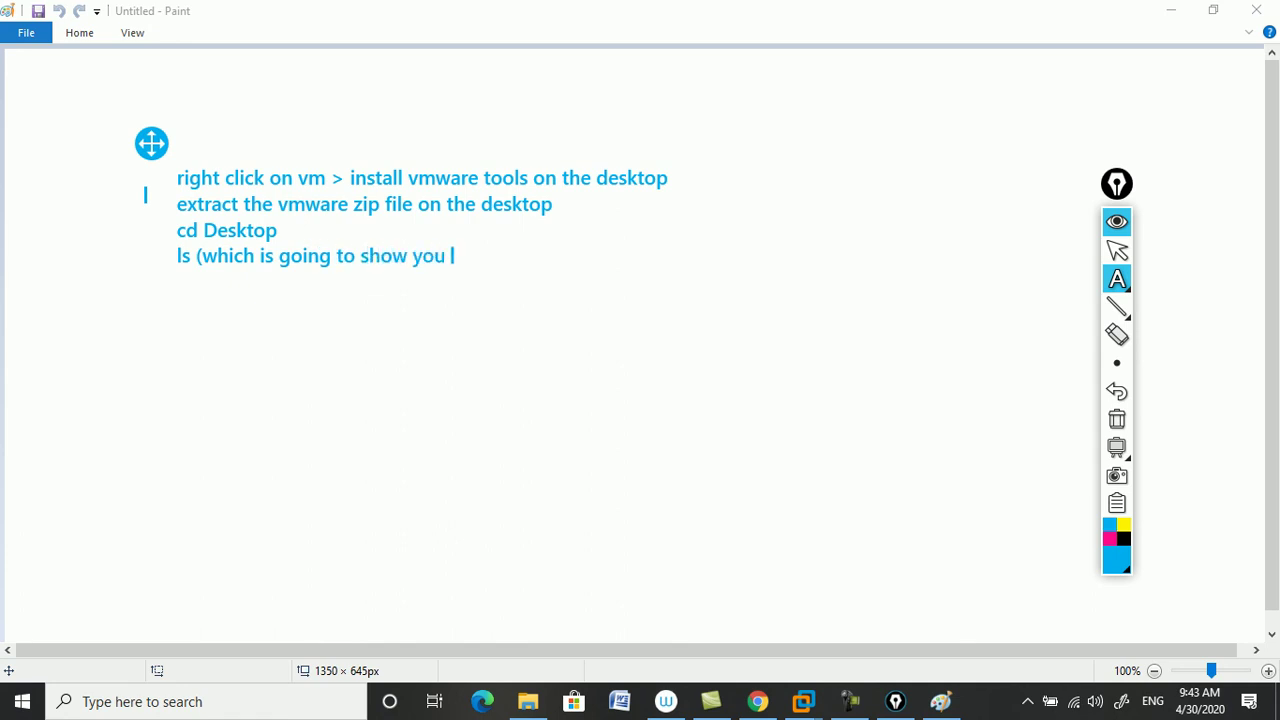
text(the extracted files an)
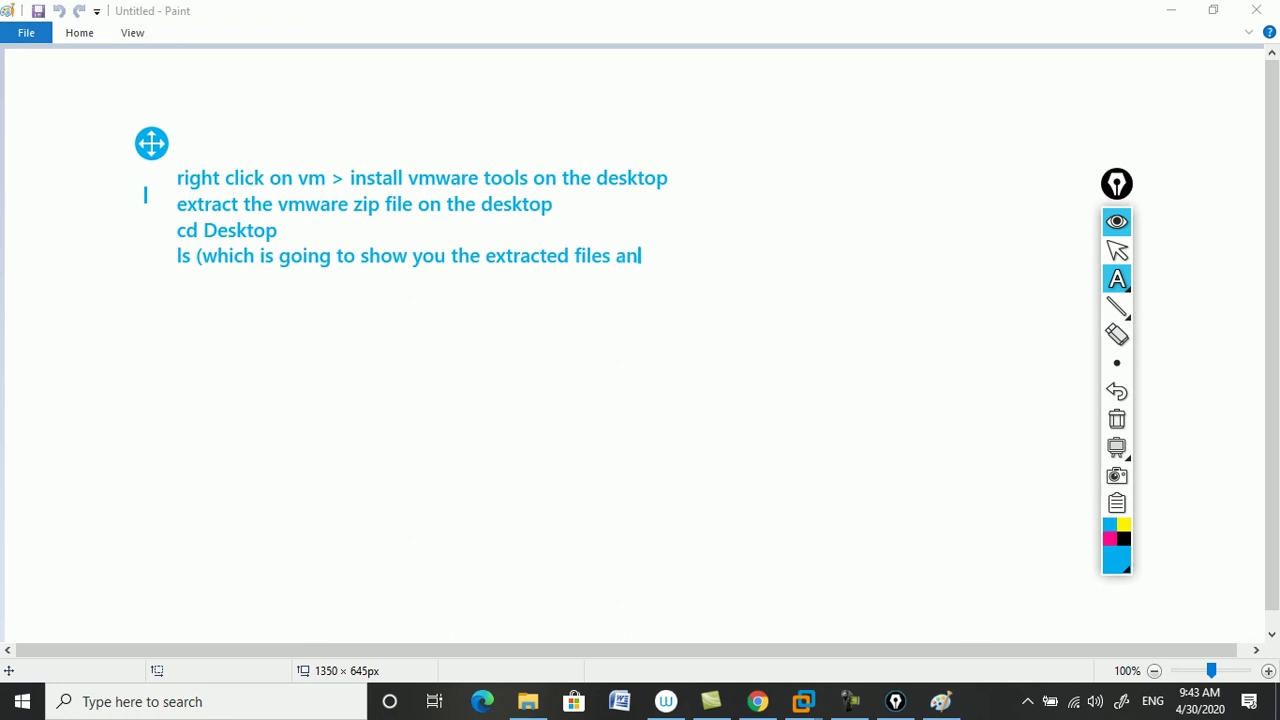
text(d folders))
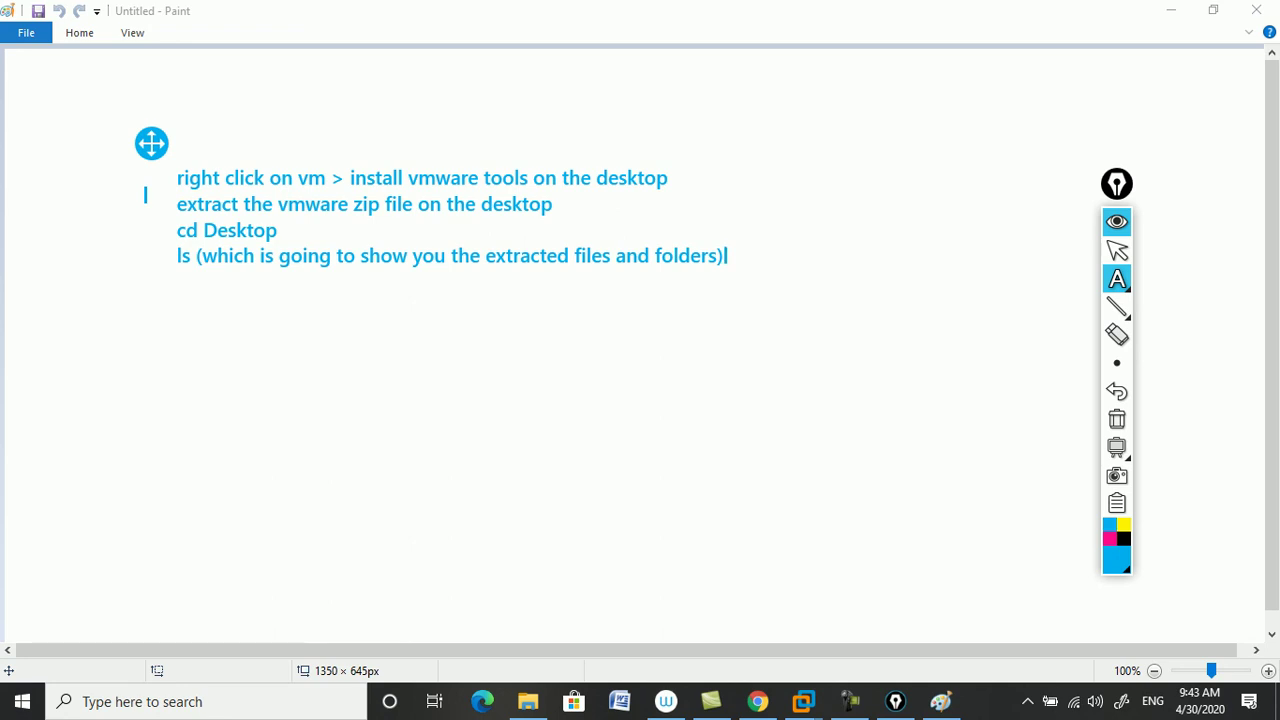
Add the note line "sudo ./vmware-install.pl" followed by two separate lines reading "yes".
key(Return)
text(sudo ./)
text(vmware)
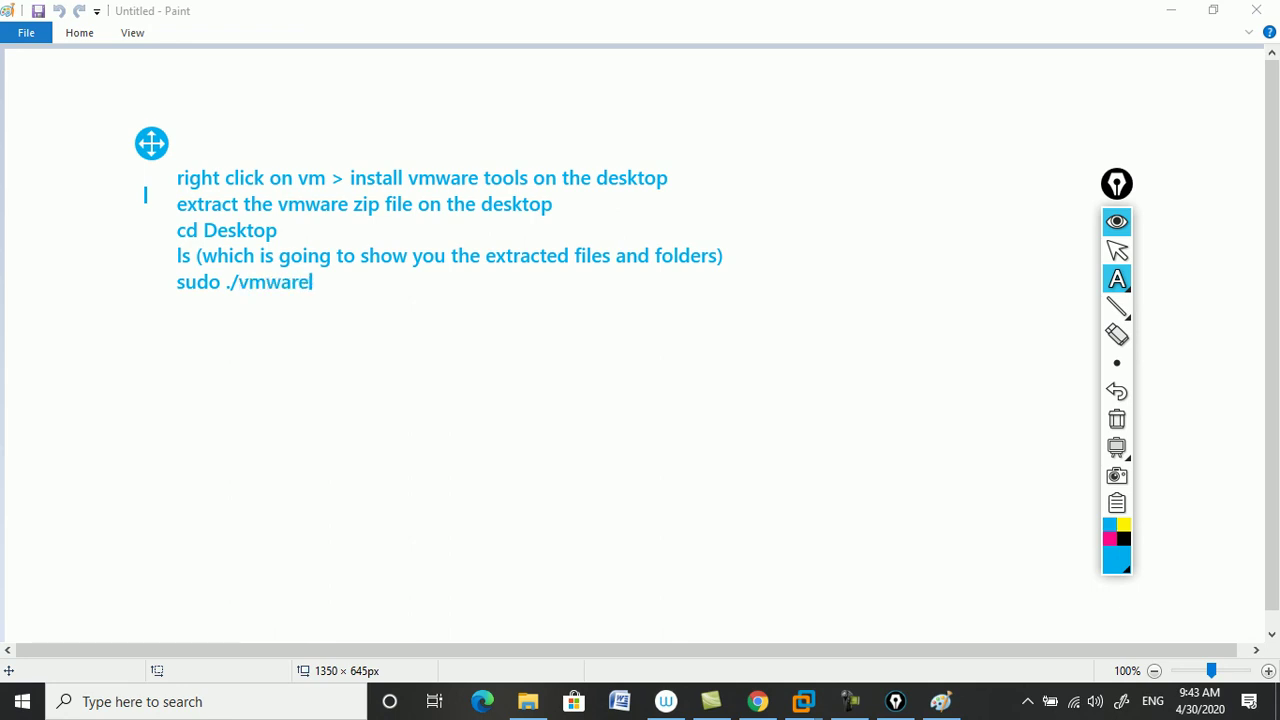
text(-install.pl)
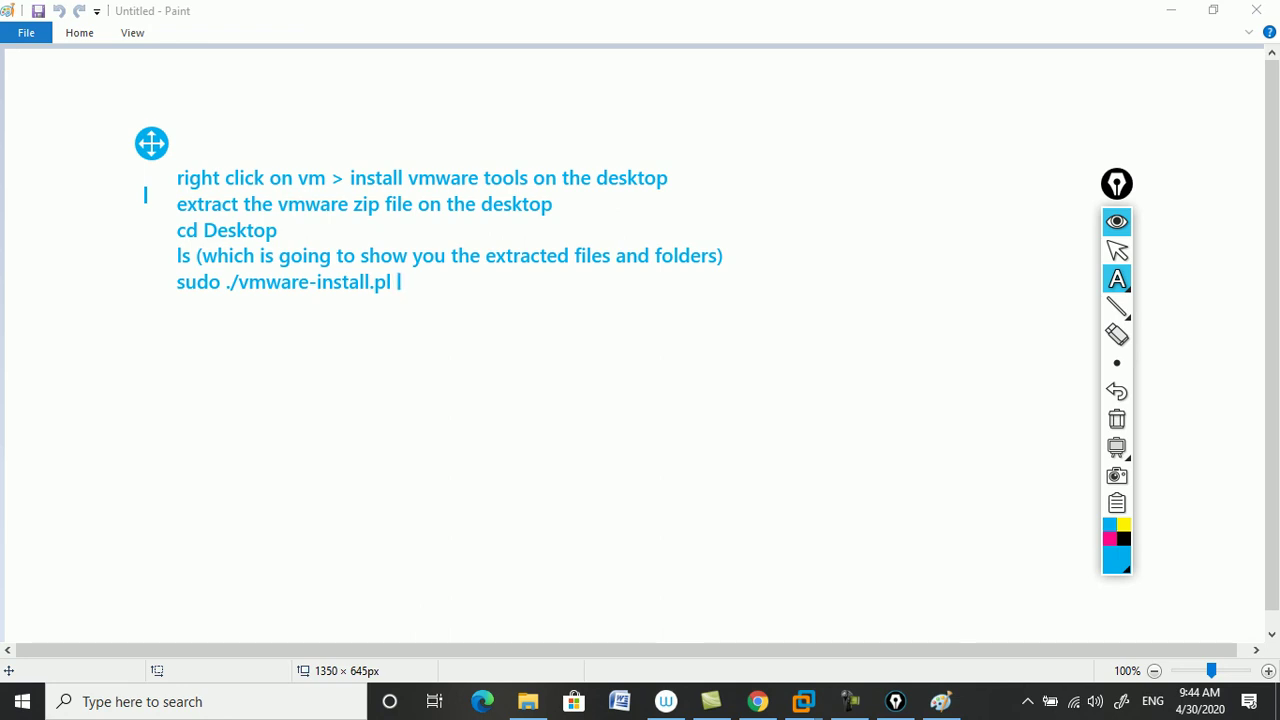
key(Return)
text(yes)
key(Return)
text(yes)
key(Return)
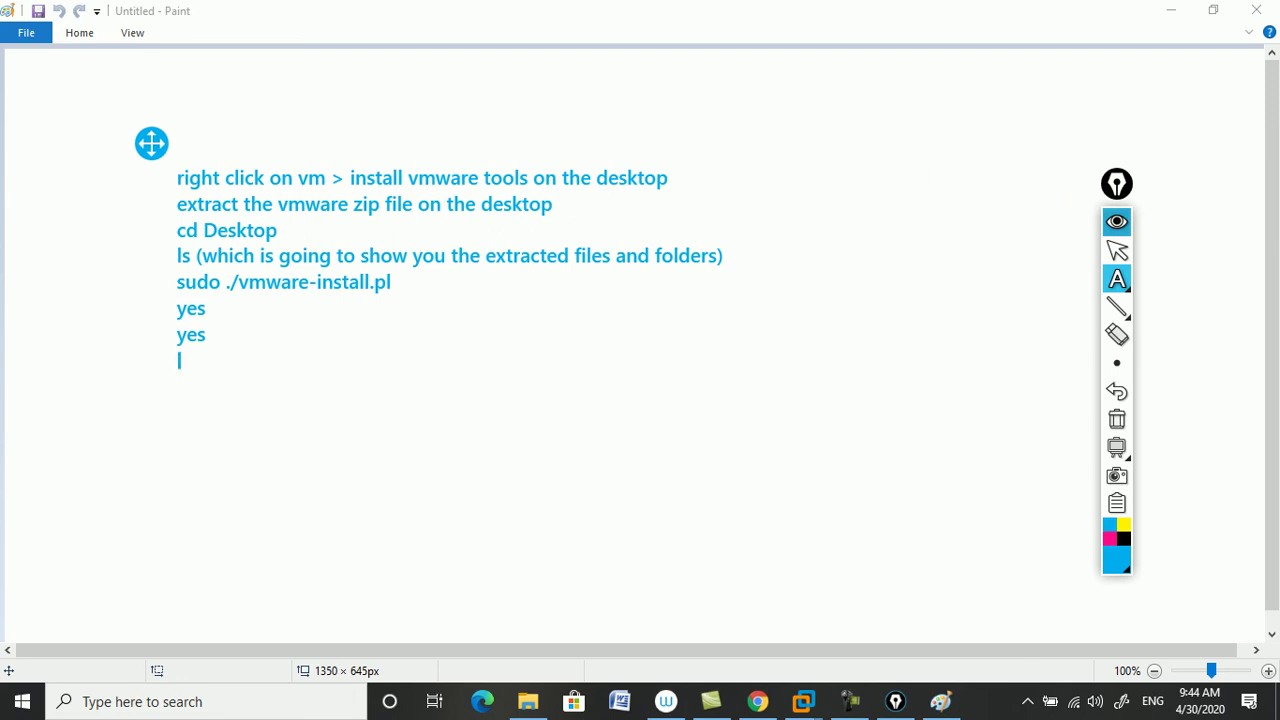
Hide the Epic Pen notes and switch back to the UB-1 virtual machine in VMware Workstation, in full screen mode.
click(1116, 221)
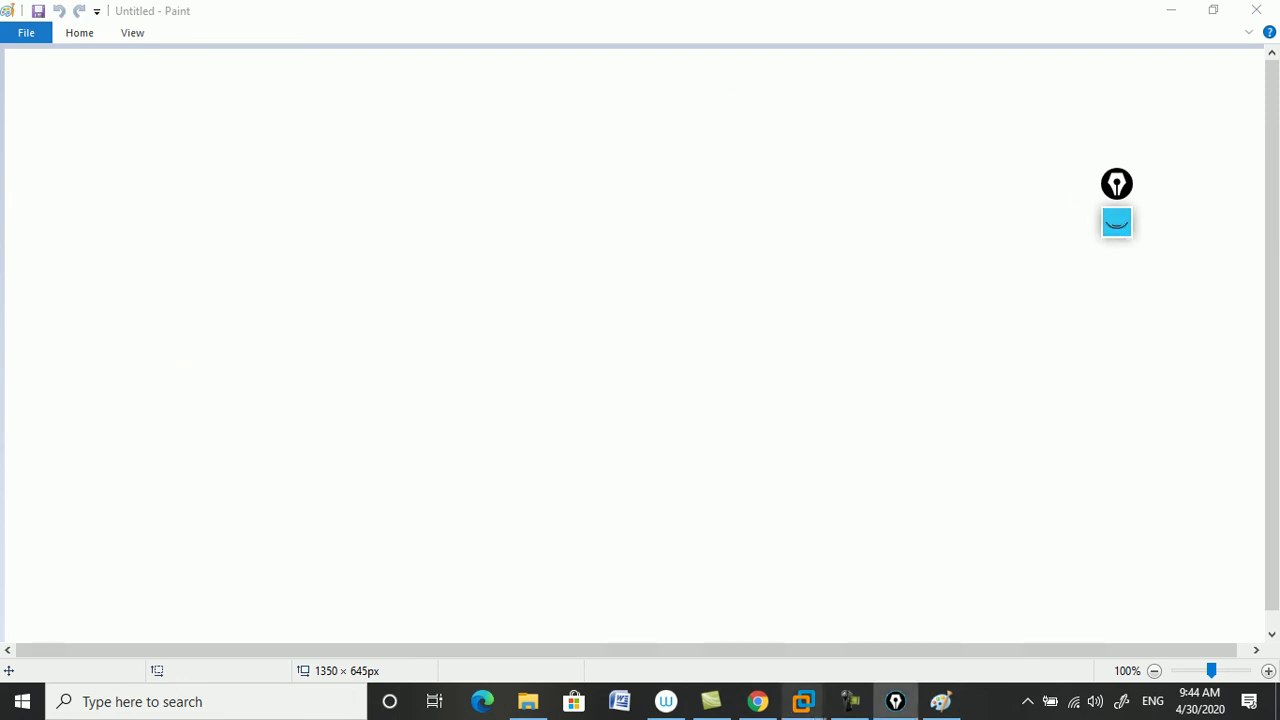
mouse_move(803, 701)
click(975, 590)
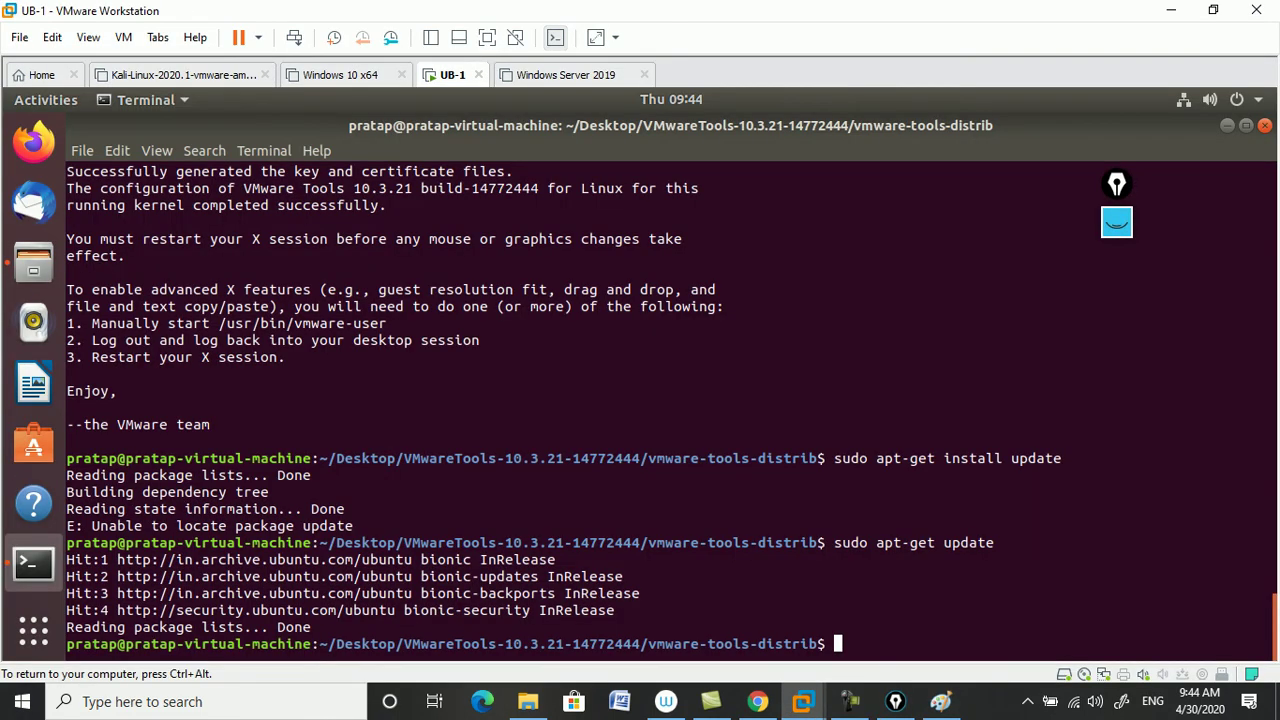
key(ctrl+alt+Return)
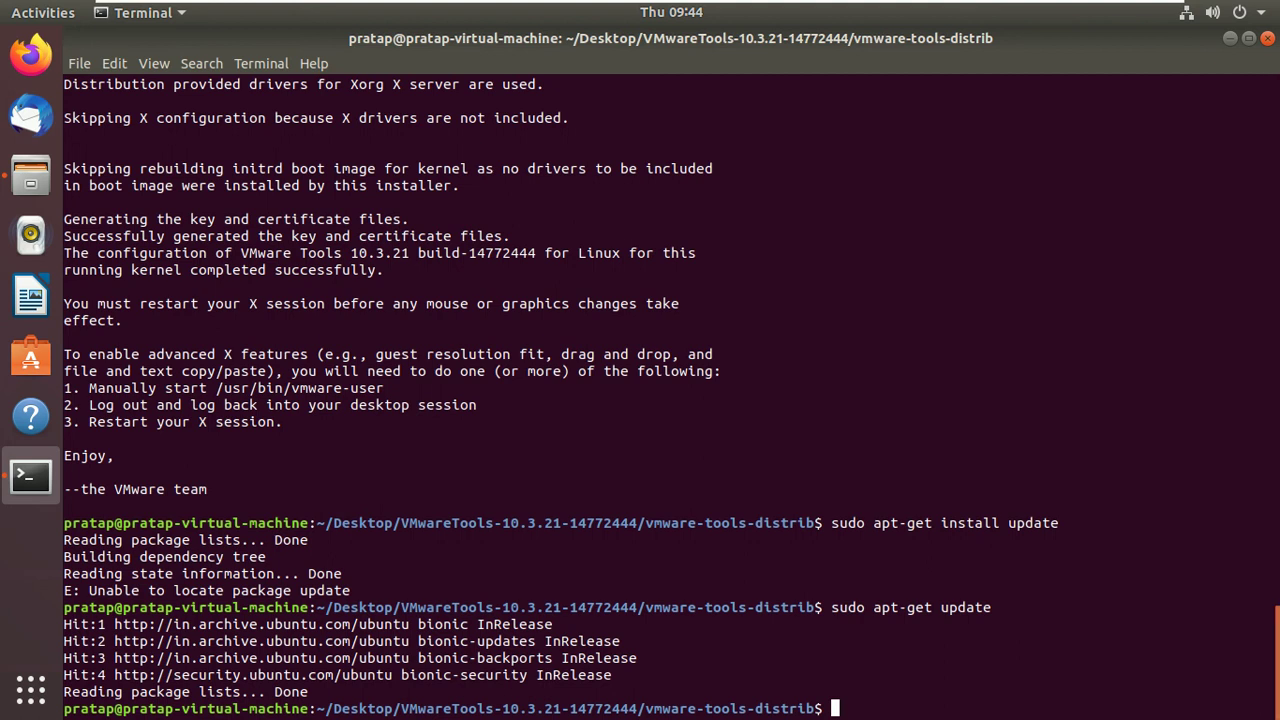
Start a root shell with sudo -i and enter several blank lines at its prompt.
text(sudo -i)
key(Return)
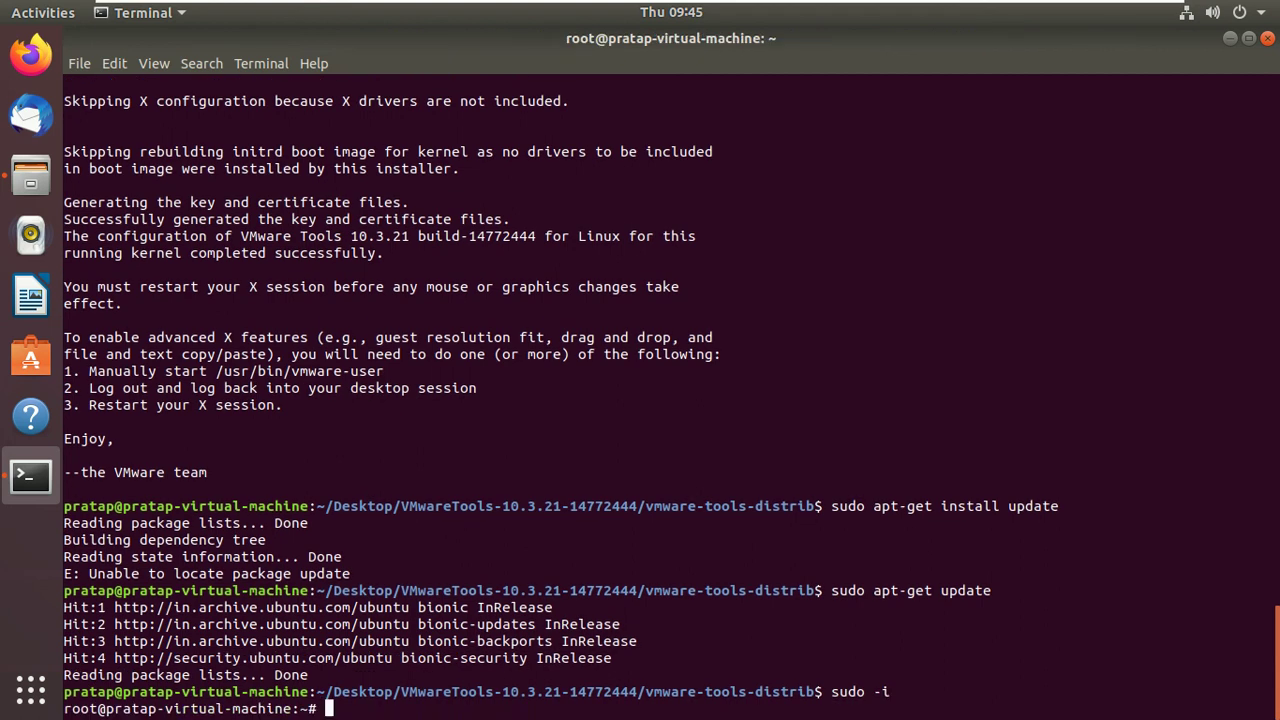
key(Return)
key(Return)
key(Return)
key(Return)
key(Return)
key(Return)
key(Return)
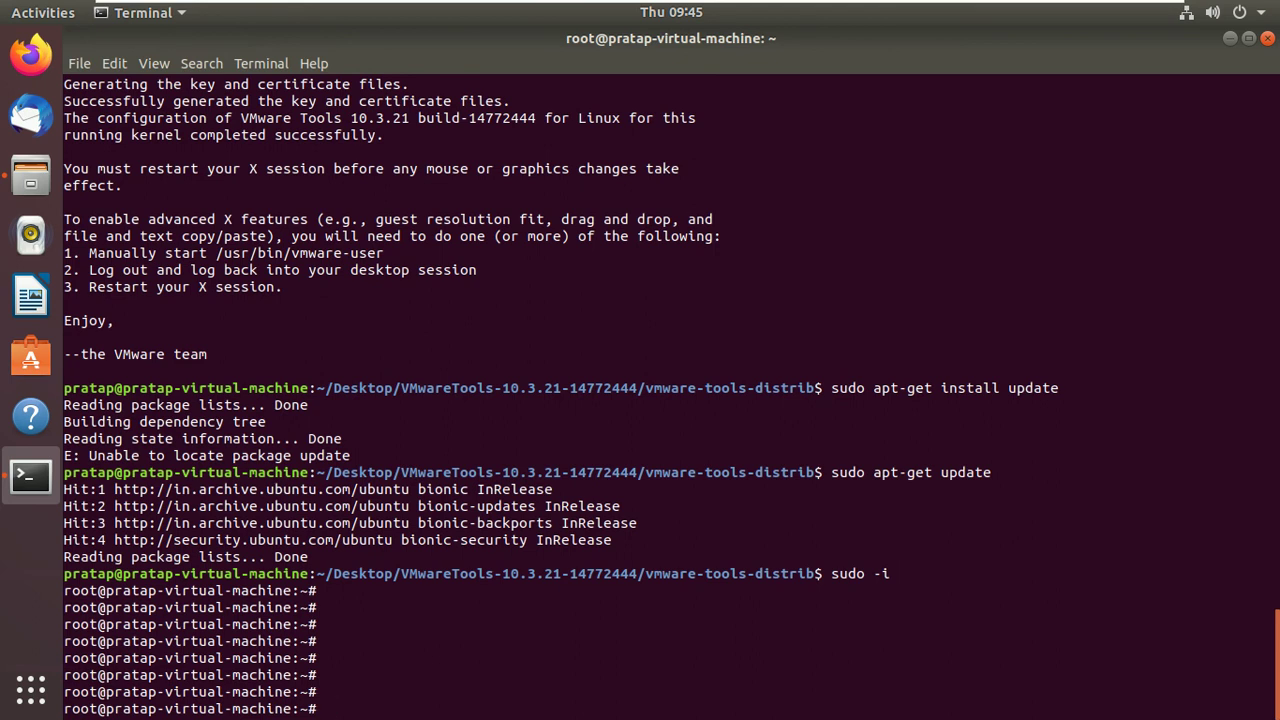
Check the installed Python with python -v and leave the interpreter with exit().
text(python -v)
key(Return)
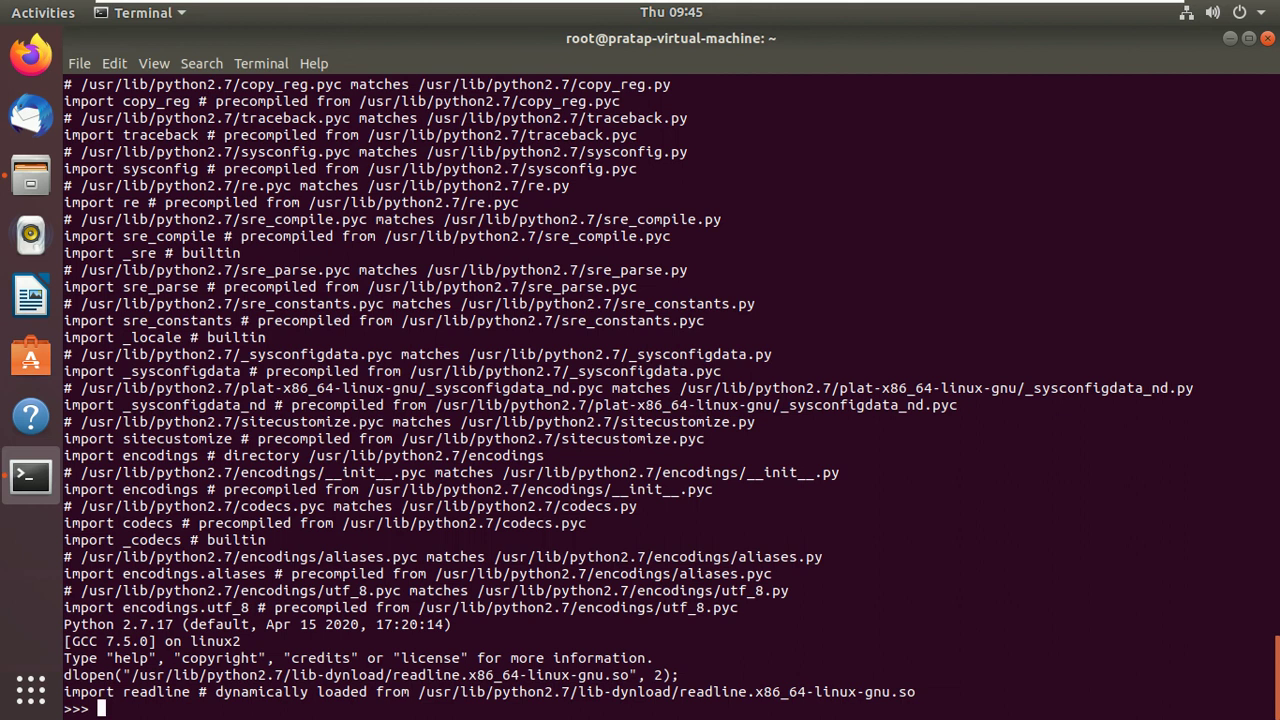
text(exit())
key(Return)
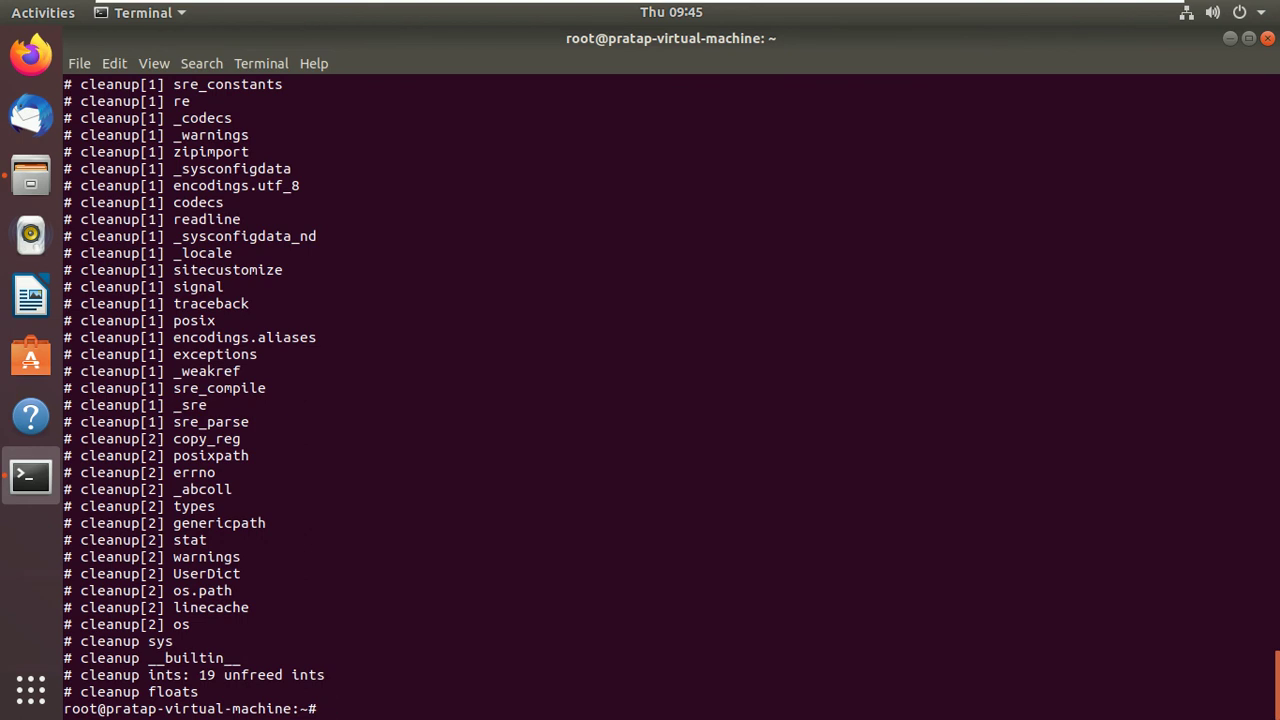
Install the ssh package with sudo apt-get install ssh, answering Y to continue.
text(sudo apt-get install ch)
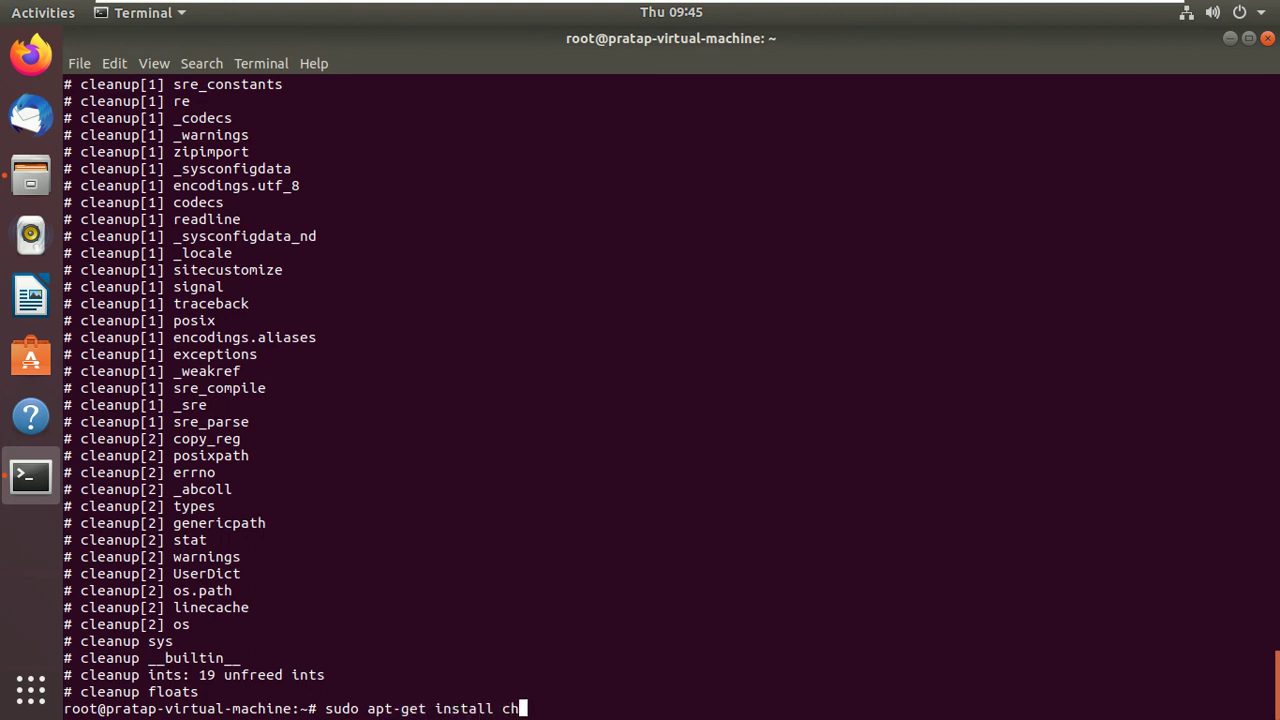
key(BackSpace)
key(BackSpace)
text(ssh)
key(Return)
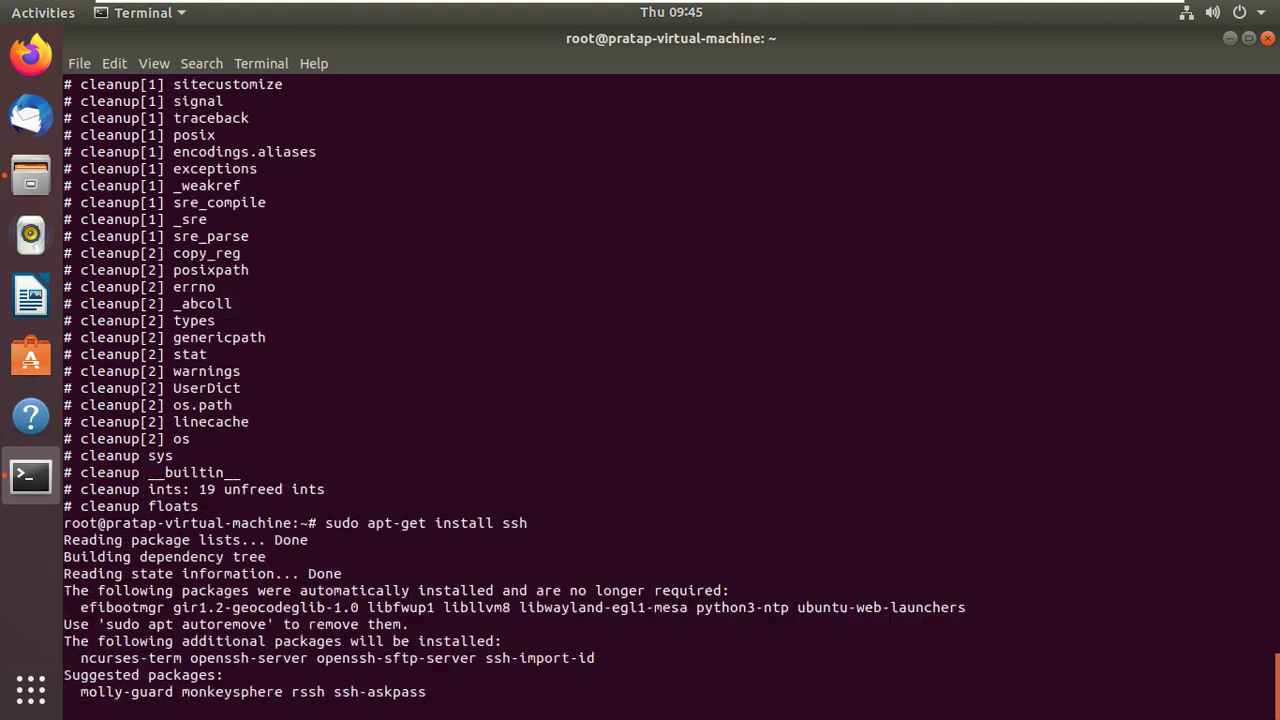
text(Y)
key(Return)
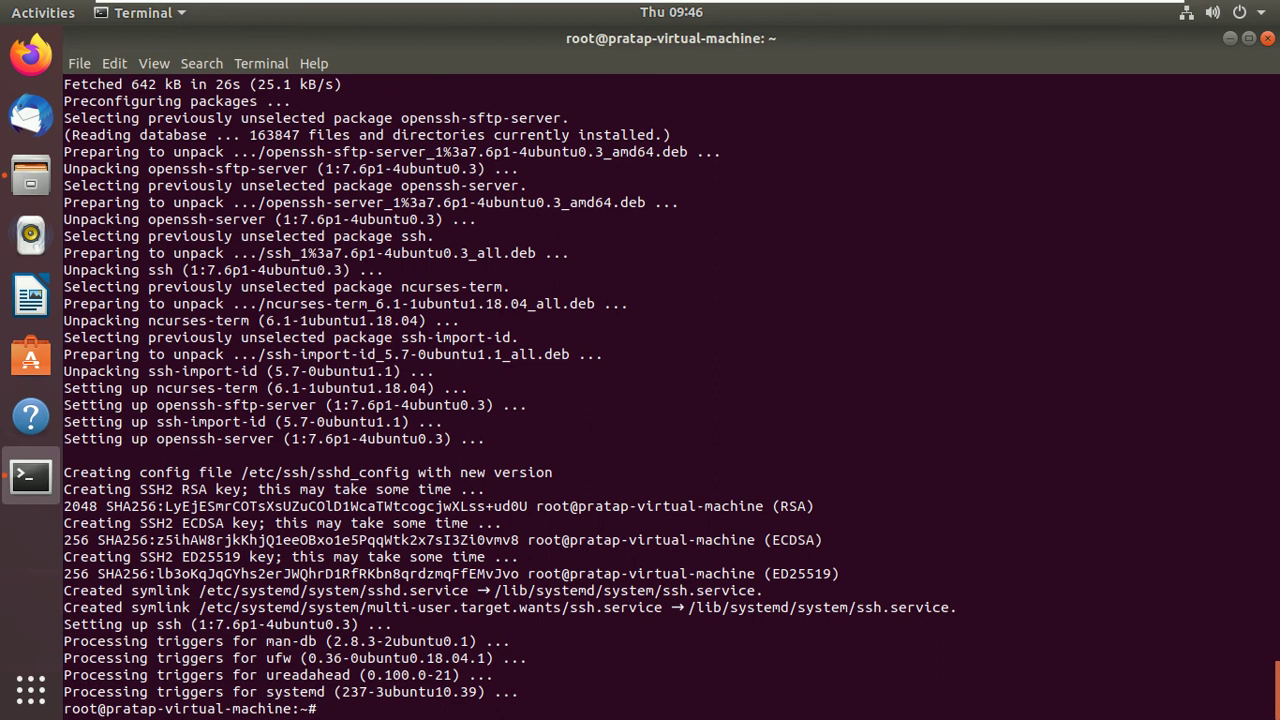
Minimize the full-screen virtual machine and bring up the screen recorder's controls on the host.
mouse_move(709, 3)
click(1111, 13)
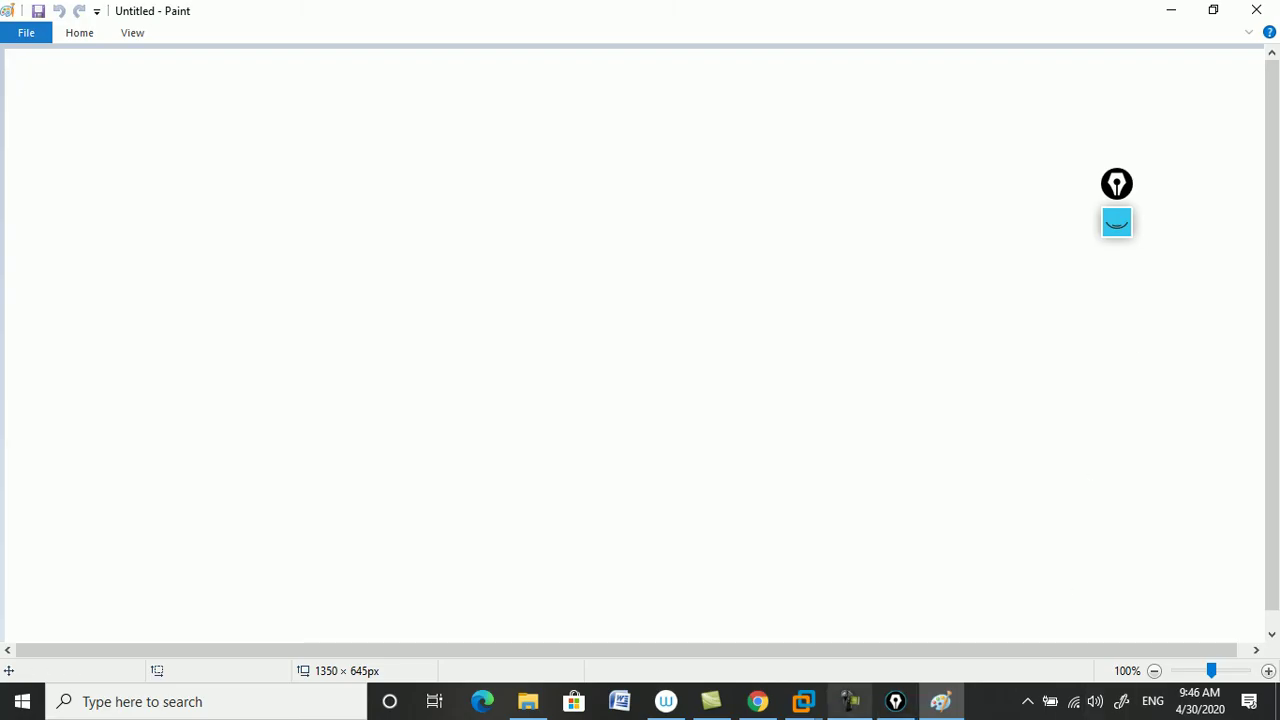
click(850, 701)
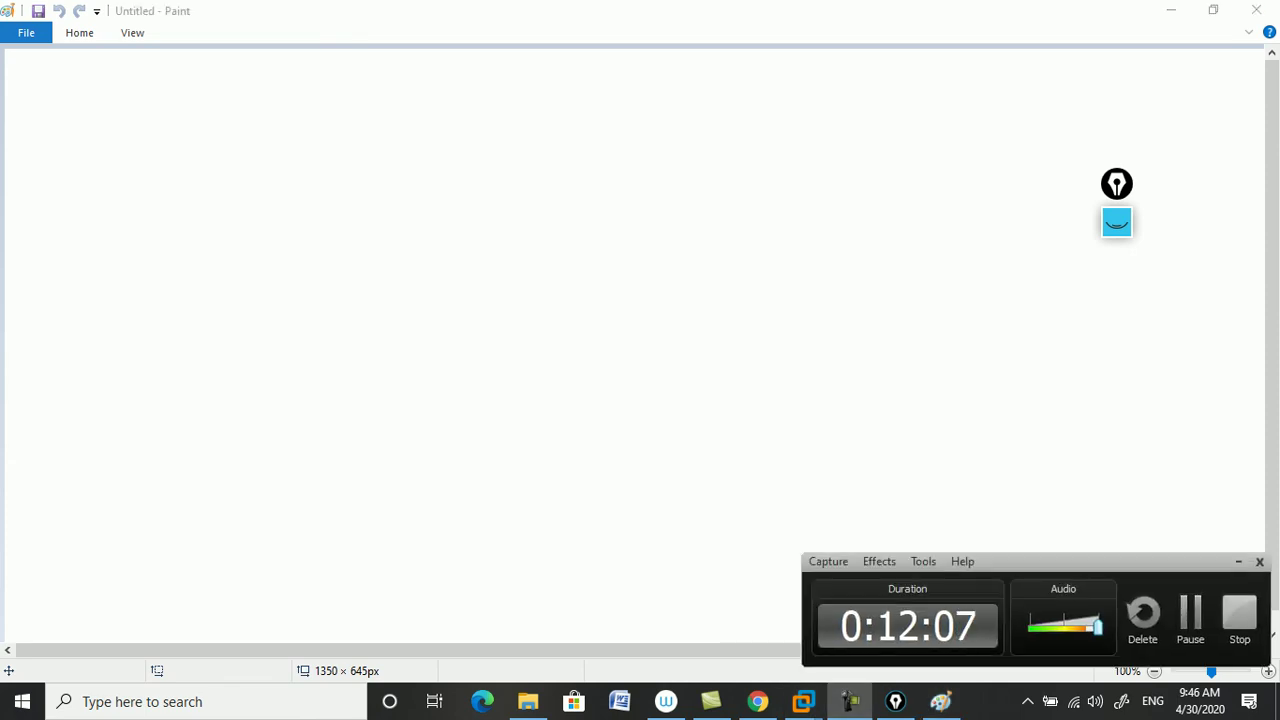